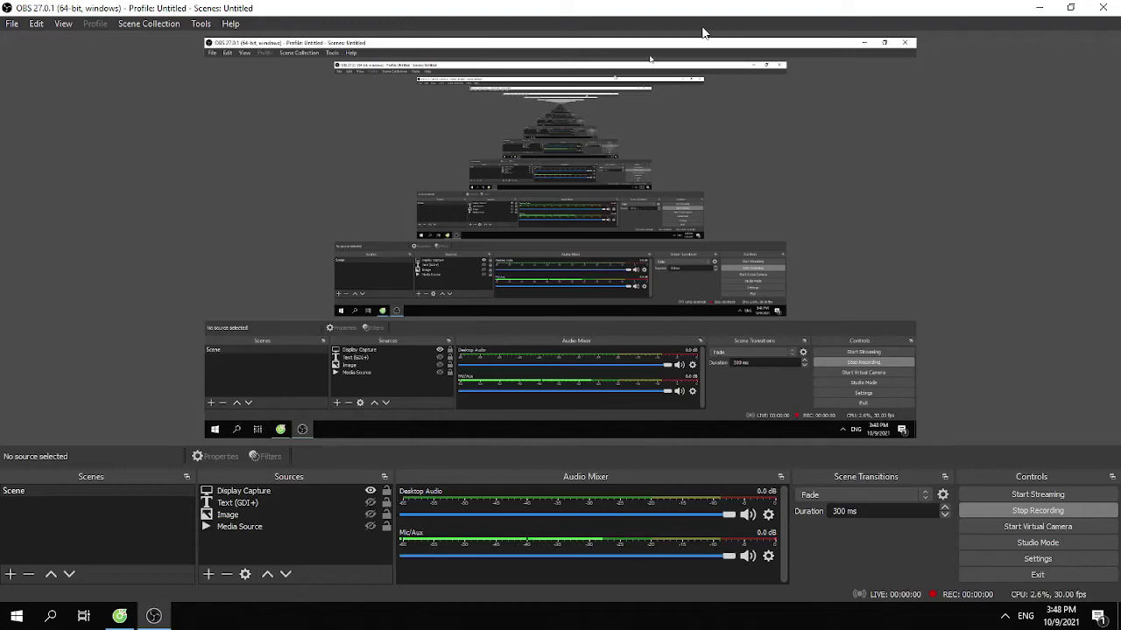
Minimize the covering window and launch Photoshop CS6 (64 Bit) from its desktop shortcut
{"action": "left_click", "coordinate": [1039, 8]}
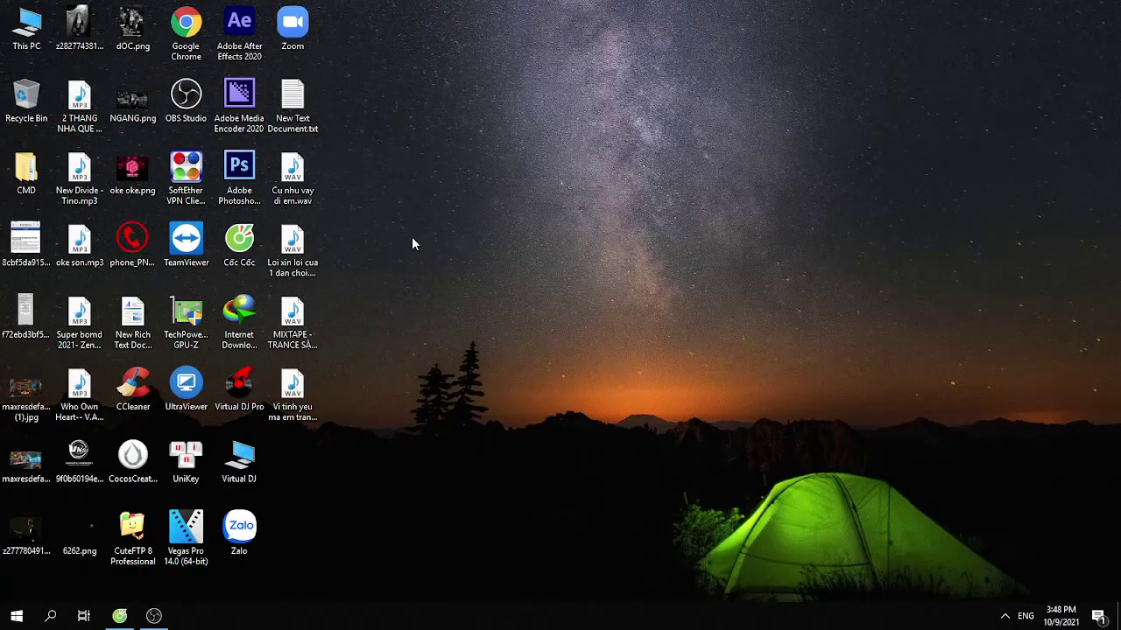
{"action": "left_click", "coordinate": [254, 180]}
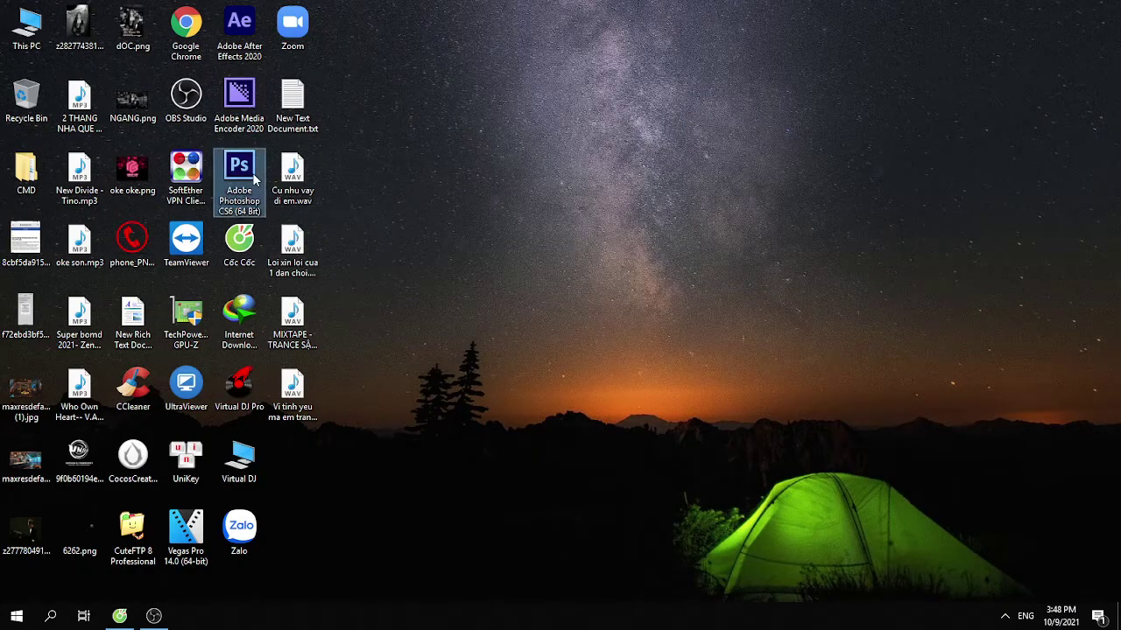
{"action": "double_click", "coordinate": [254, 180]}
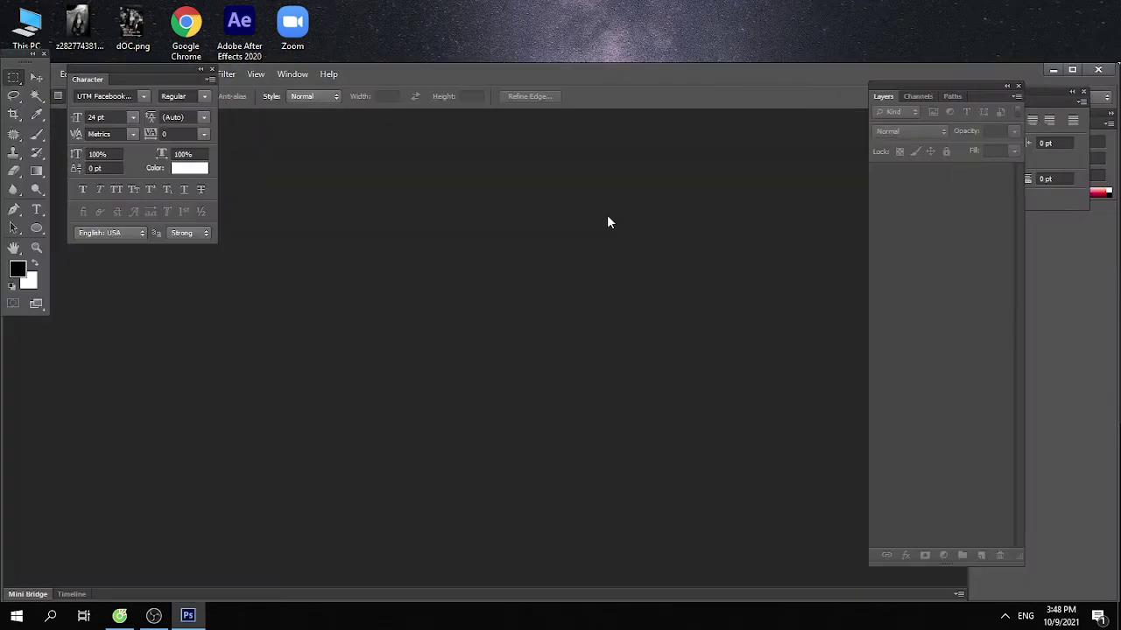
Maximize Photoshop and browse the Open dialog to the DJ Billon (E:) drive
{"action": "left_click", "coordinate": [1072, 70]}
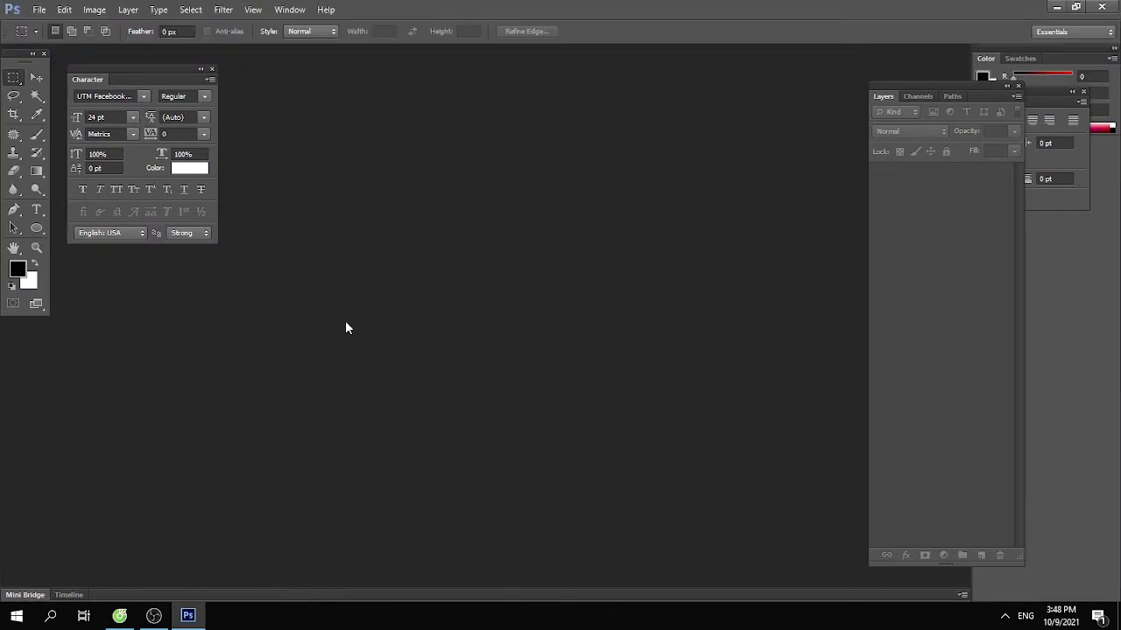
{"action": "double_click", "coordinate": [410, 323]}
{"action": "scroll", "coordinate": [471, 305], "scroll_direction": "down", "scroll_amount": 5}
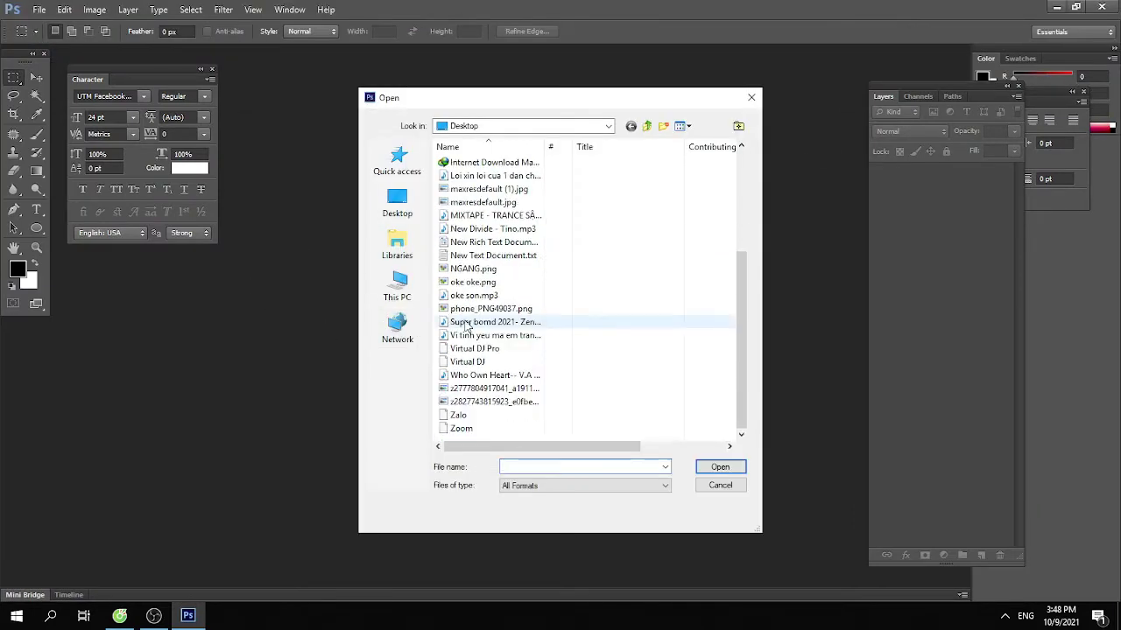
{"action": "left_click", "coordinate": [397, 286]}
{"action": "scroll", "coordinate": [543, 283], "scroll_direction": "down", "scroll_amount": 3}
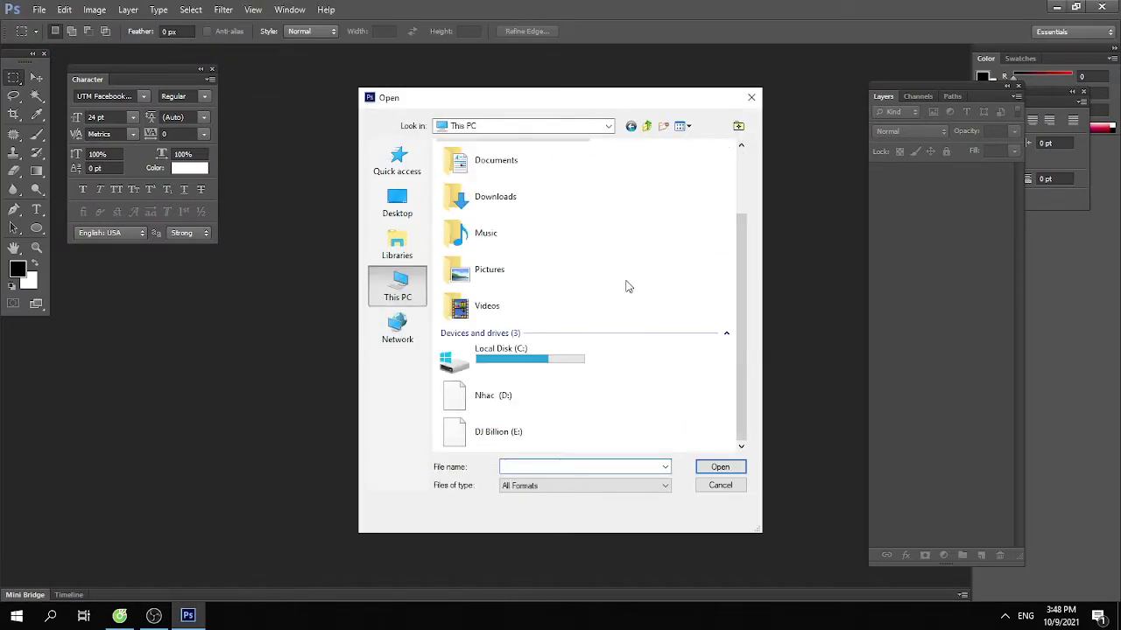
{"action": "double_click", "coordinate": [521, 404]}
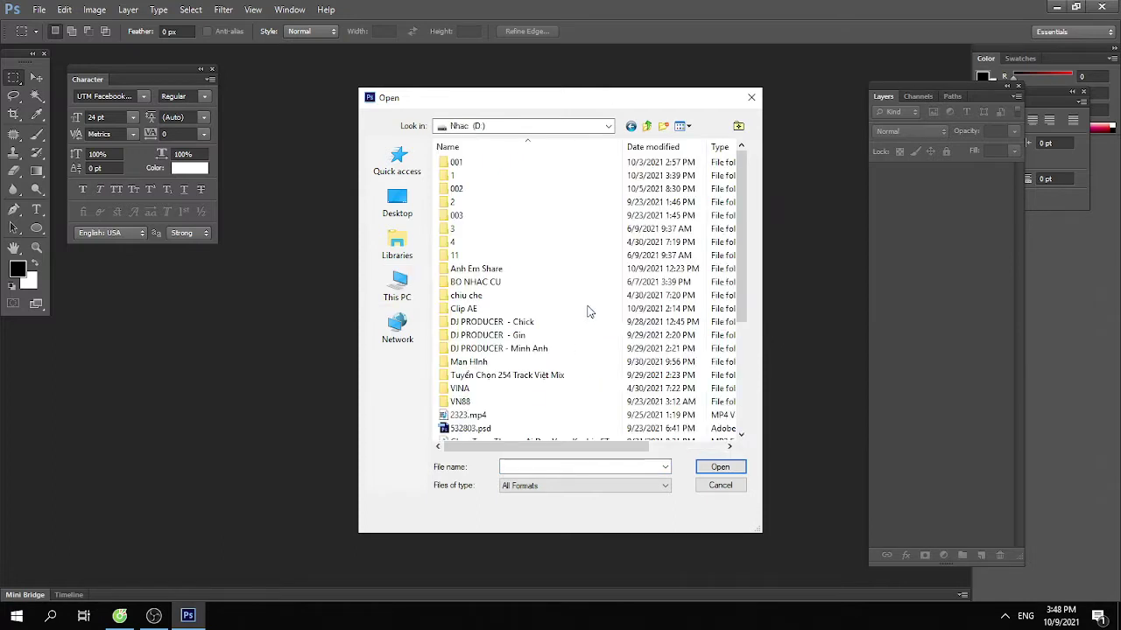
{"action": "left_click", "coordinate": [648, 127]}
{"action": "double_click", "coordinate": [597, 424]}
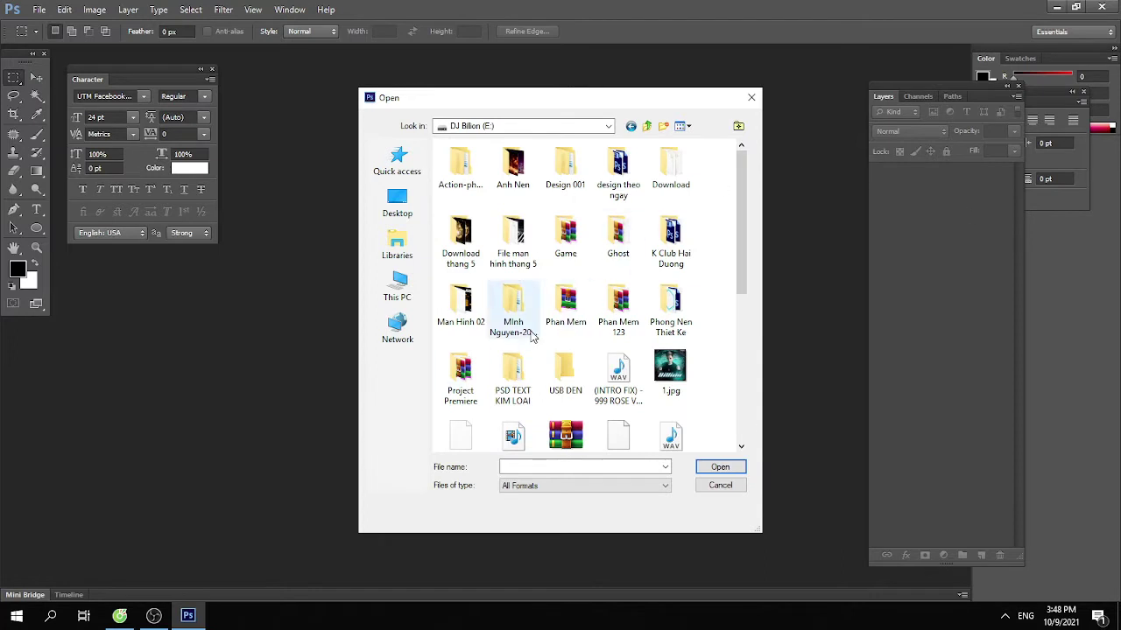
Open the red-backdrop portrait JPG from the photo folder and float it in its own window
{"action": "scroll", "coordinate": [517, 316], "scroll_direction": "down", "scroll_amount": 1}
{"action": "double_click", "coordinate": [520, 220]}
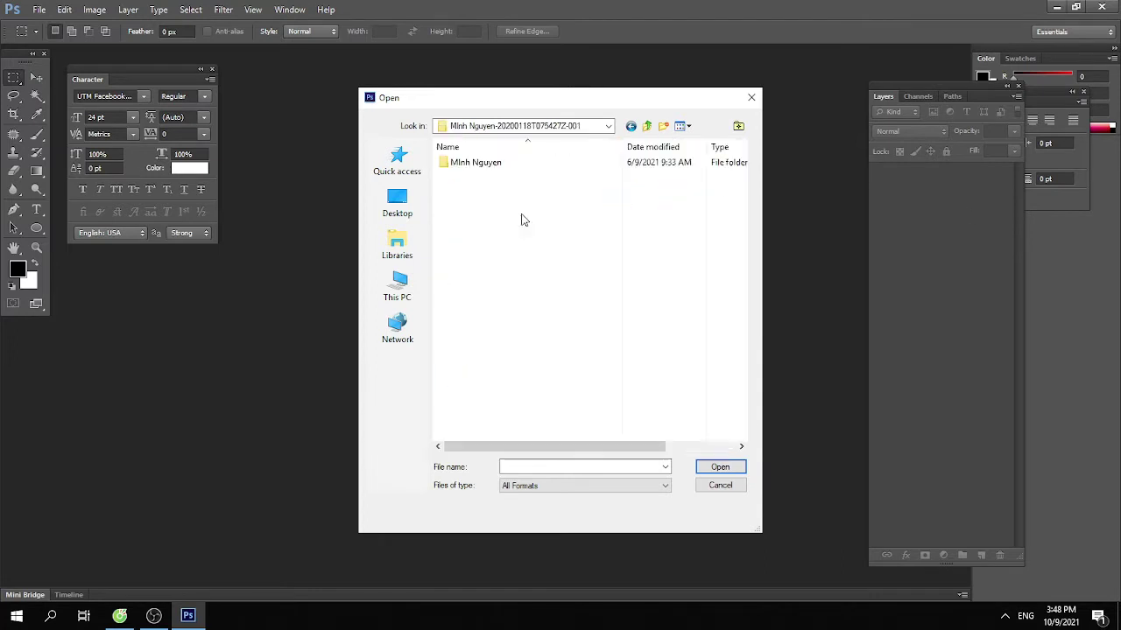
{"action": "double_click", "coordinate": [478, 163]}
{"action": "scroll", "coordinate": [577, 324], "scroll_direction": "down", "scroll_amount": 2}
{"action": "scroll", "coordinate": [590, 338], "scroll_direction": "up", "scroll_amount": 1}
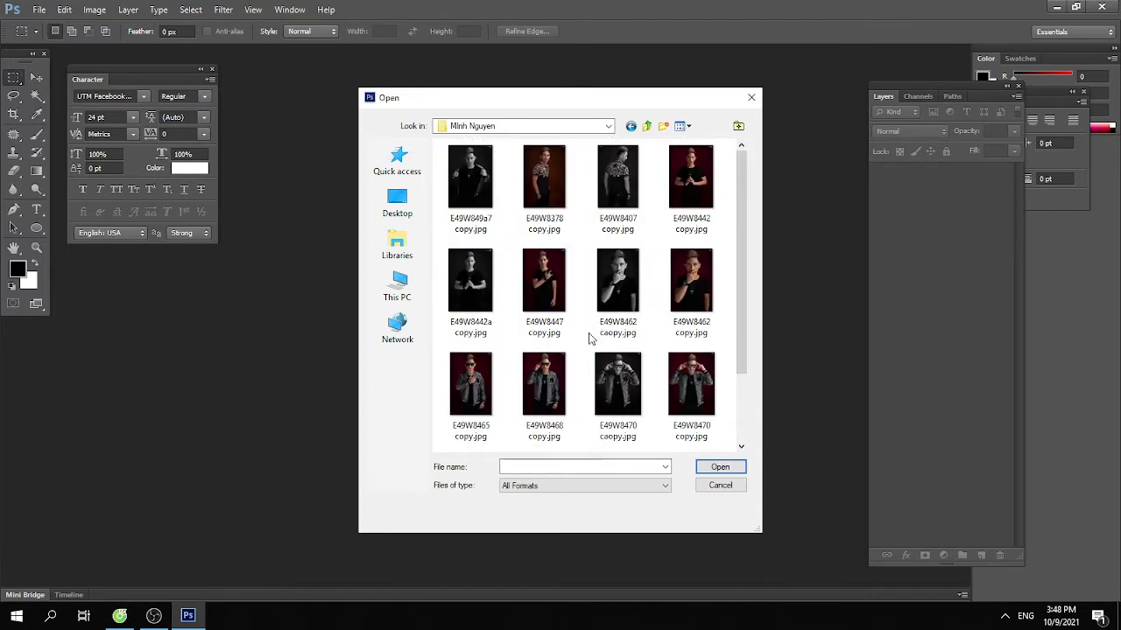
{"action": "scroll", "coordinate": [590, 338], "scroll_direction": "down", "scroll_amount": 1}
{"action": "scroll", "coordinate": [590, 338], "scroll_direction": "up", "scroll_amount": 1}
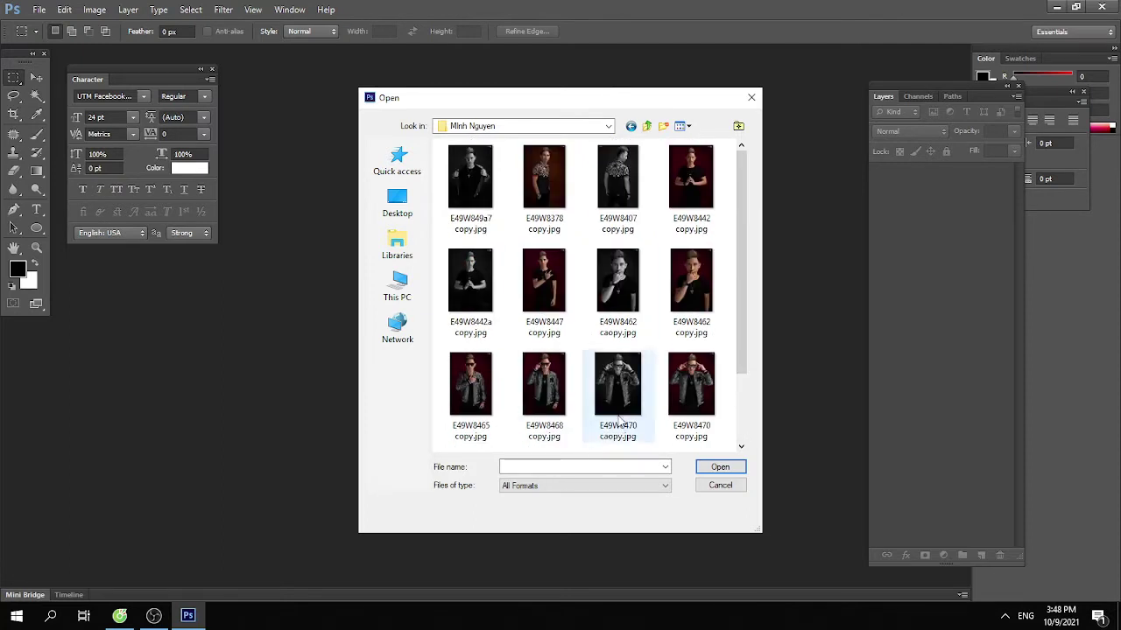
{"action": "scroll", "coordinate": [648, 385], "scroll_direction": "down", "scroll_amount": 1}
{"action": "scroll", "coordinate": [648, 390], "scroll_direction": "up", "scroll_amount": 1}
{"action": "scroll", "coordinate": [647, 391], "scroll_direction": "down", "scroll_amount": 1}
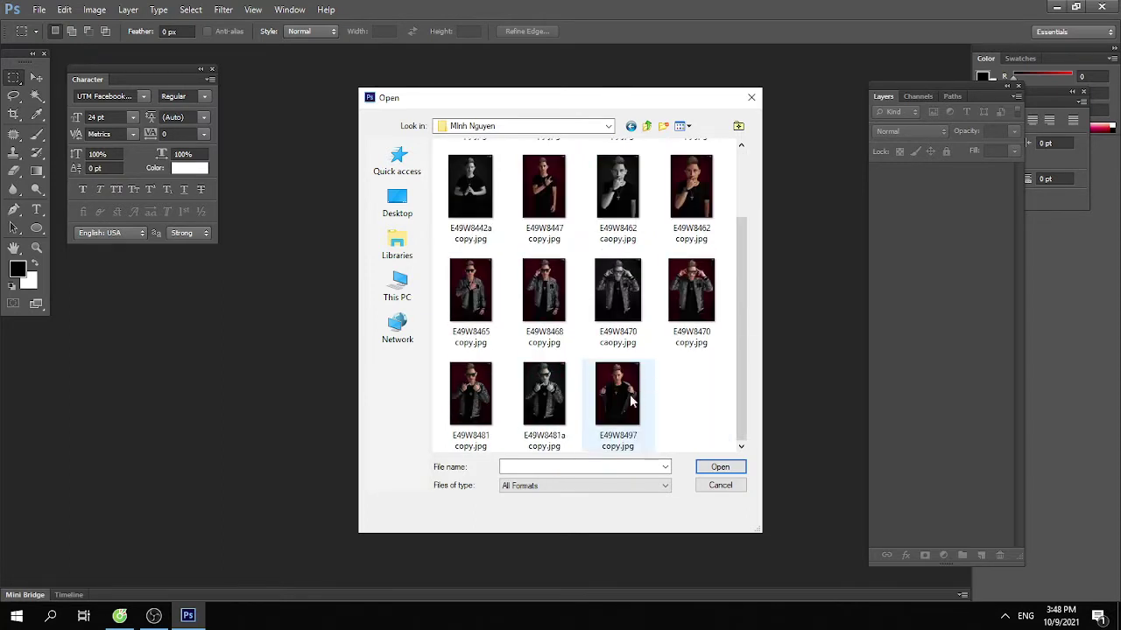
{"action": "scroll", "coordinate": [648, 390], "scroll_direction": "up", "scroll_amount": 1}
{"action": "double_click", "coordinate": [673, 203]}
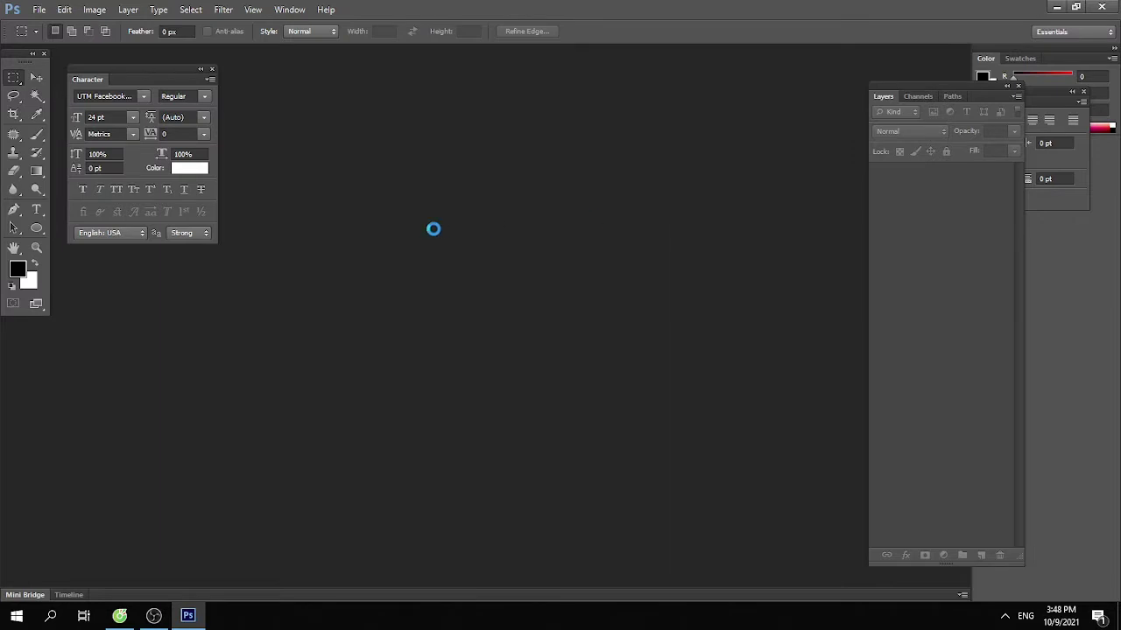
{"action": "mouse_move", "coordinate": [84, 50]}
{"action": "left_mouse_down"}
{"action": "mouse_move", "coordinate": [202, 190]}
{"action": "mouse_move", "coordinate": [245, 162]}
{"action": "left_mouse_up"}
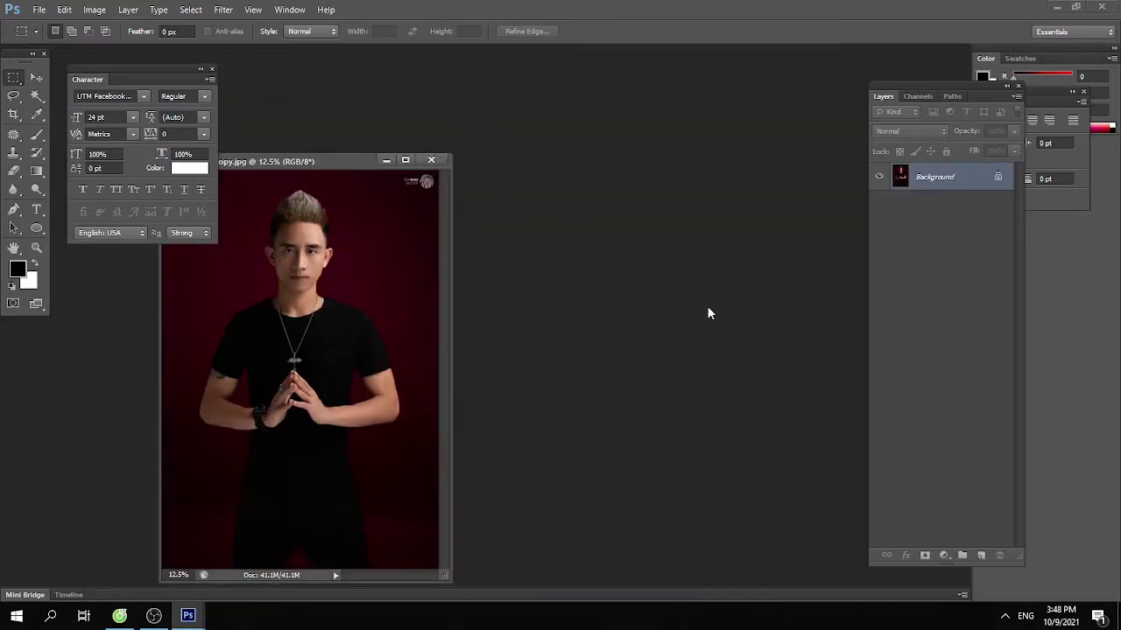
Switch to Cốc Cốc and load google.com.vn in a new tab
{"action": "left_click", "coordinate": [119, 616]}
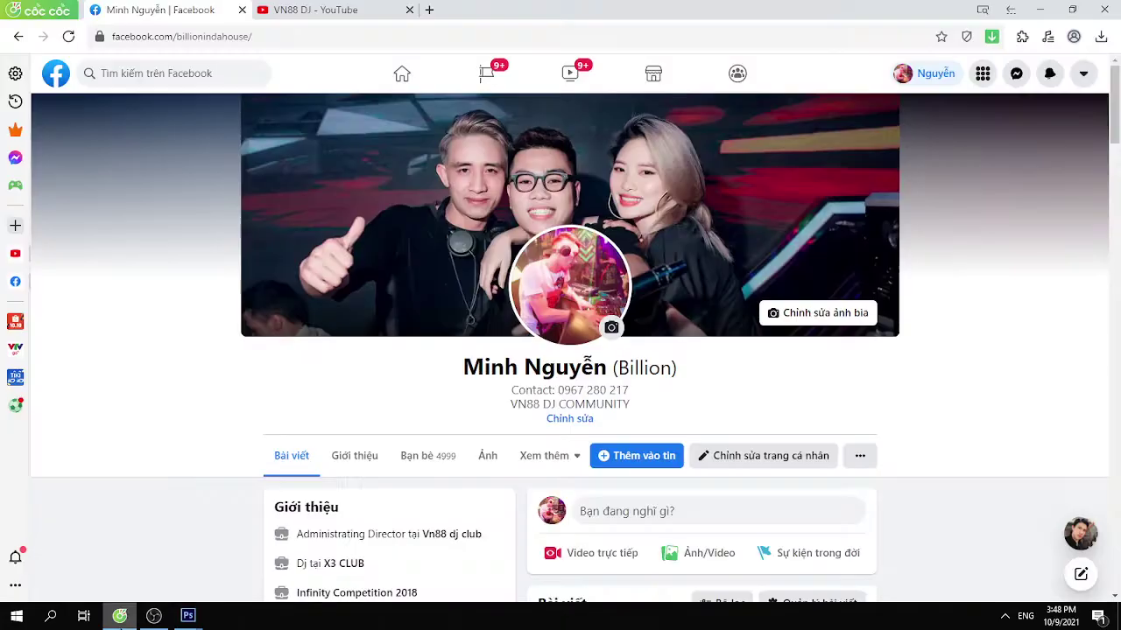
{"action": "left_click", "coordinate": [364, 9]}
{"action": "left_click", "coordinate": [429, 10]}
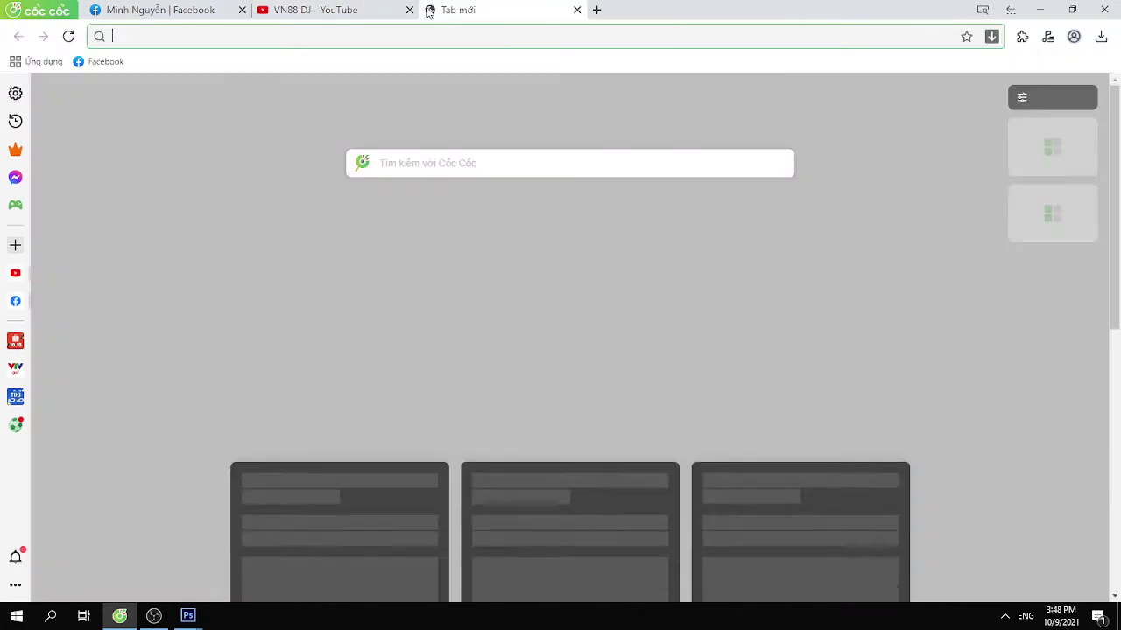
{"action": "type", "text": "go"}
{"action": "key", "text": "Return"}
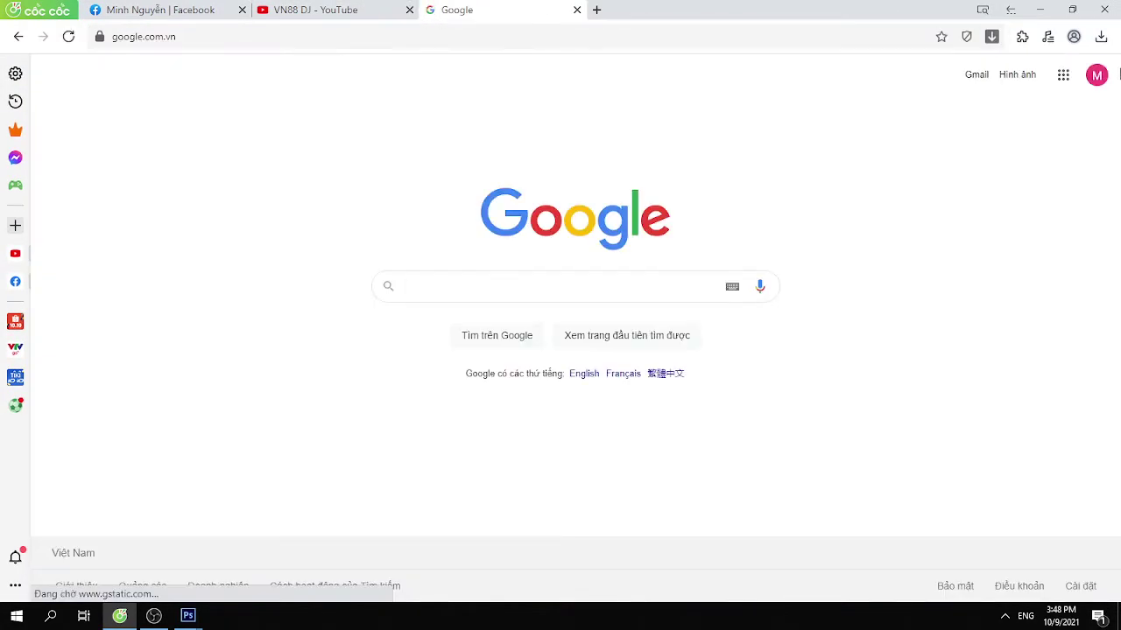
Search Google Images for 'background music'
{"action": "left_click", "coordinate": [1017, 75]}
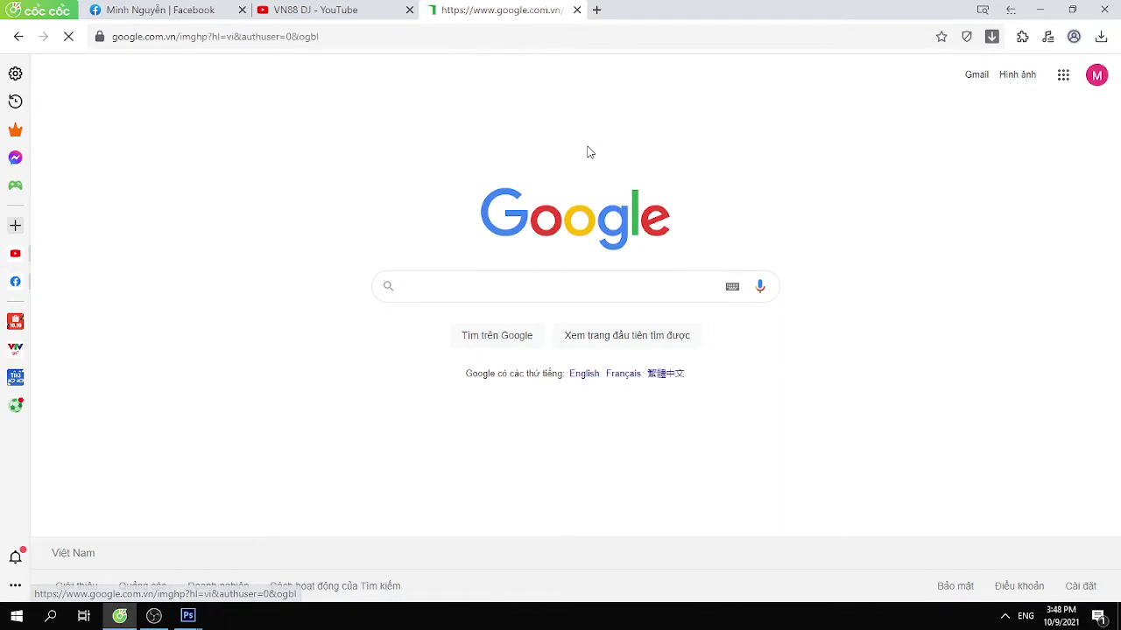
{"action": "left_click", "coordinate": [472, 290]}
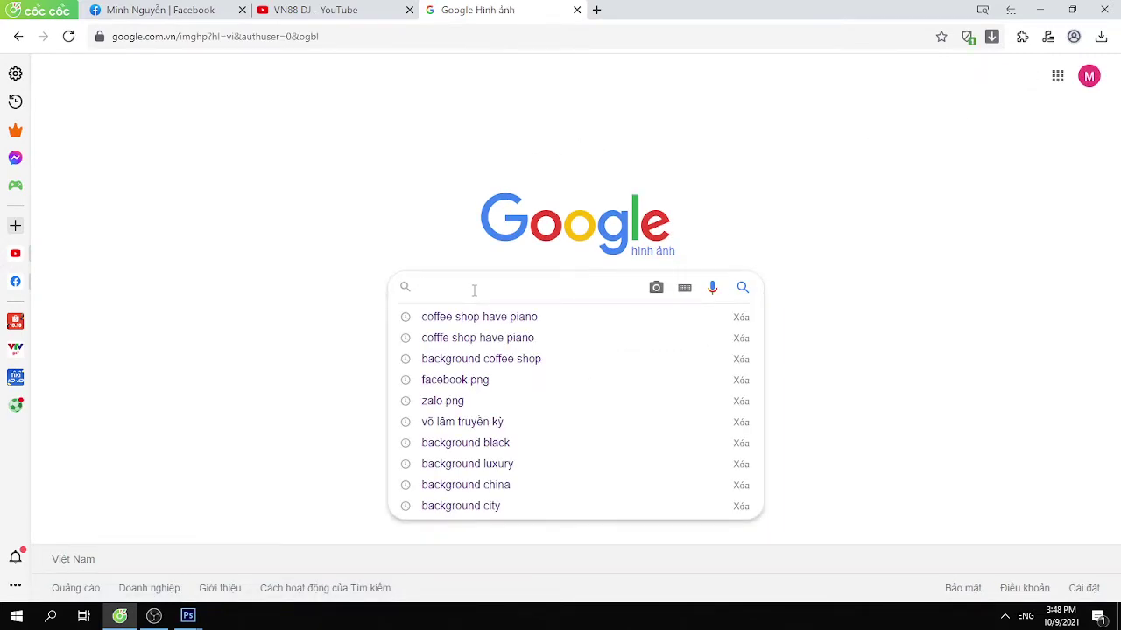
{"action": "type", "text": "ba"}
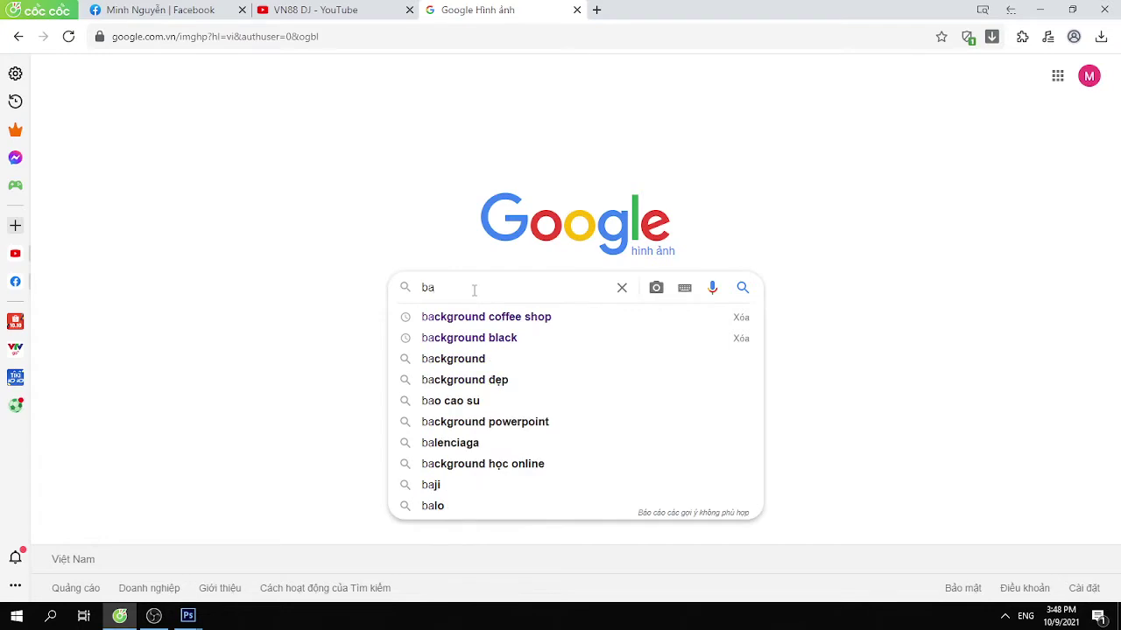
{"action": "type", "text": "ckground"}
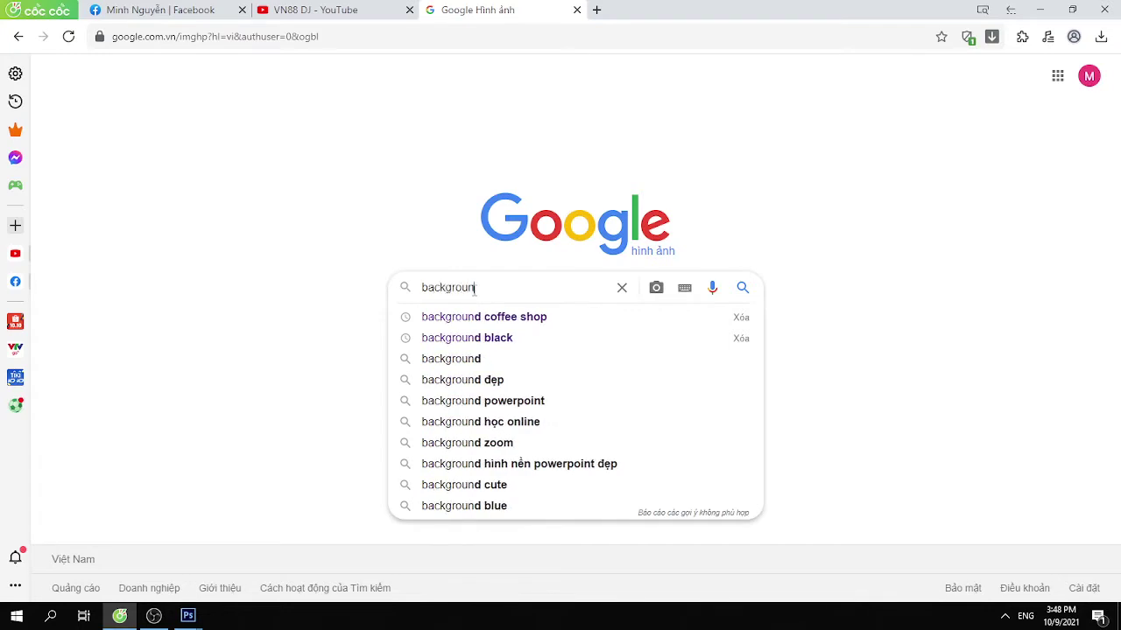
{"action": "type", "text": " m"}
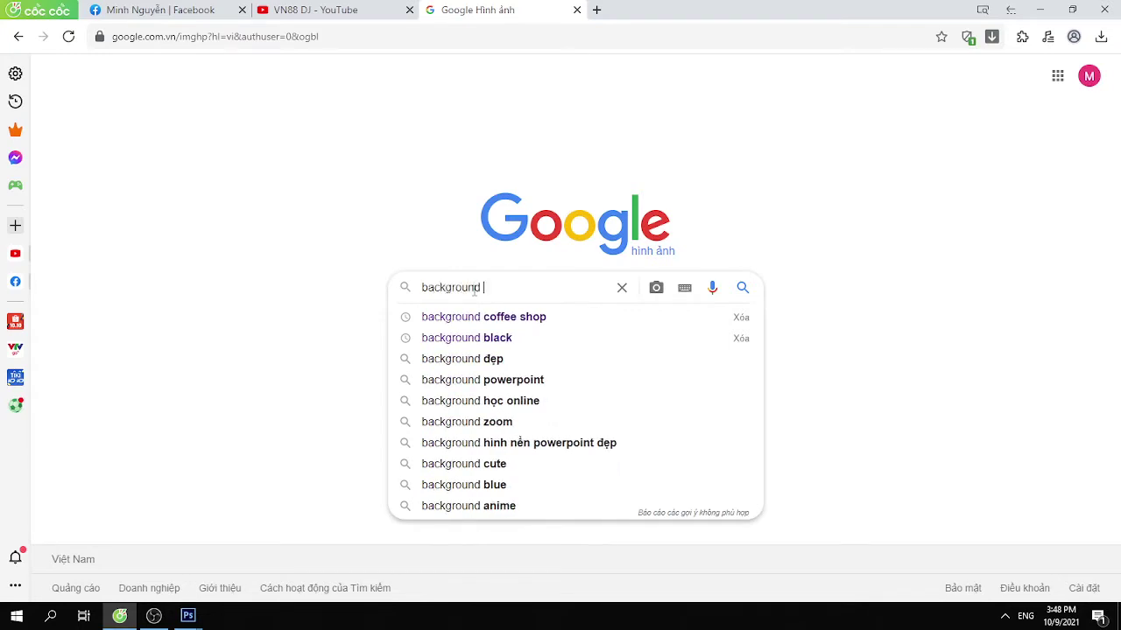
{"action": "type", "text": "us"}
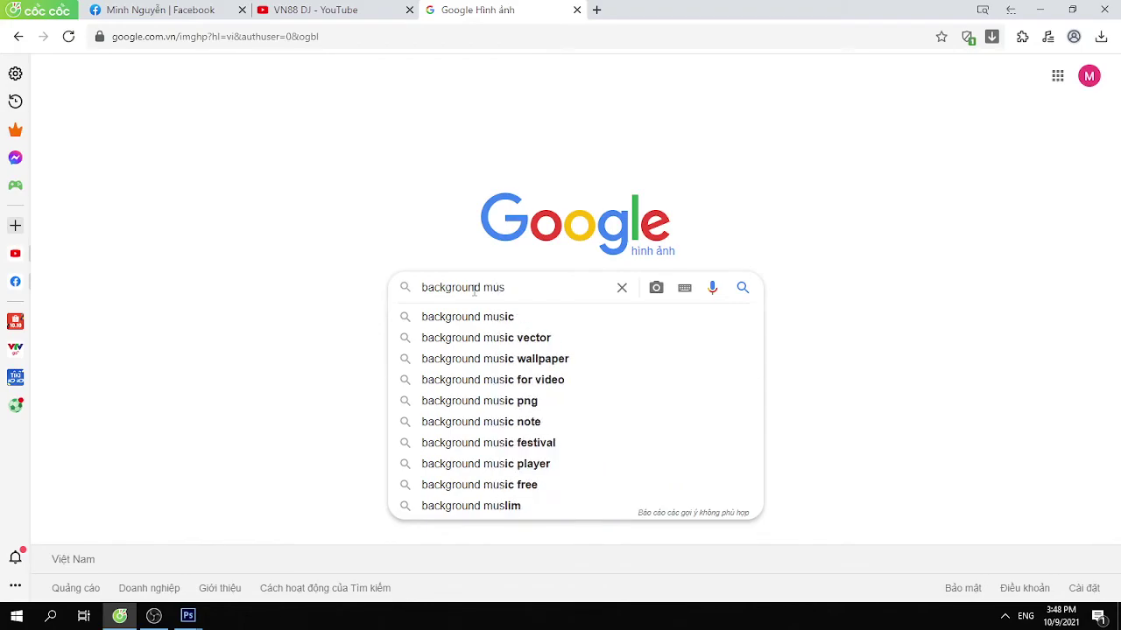
{"action": "type", "text": "ic"}
{"action": "key", "text": "Return"}
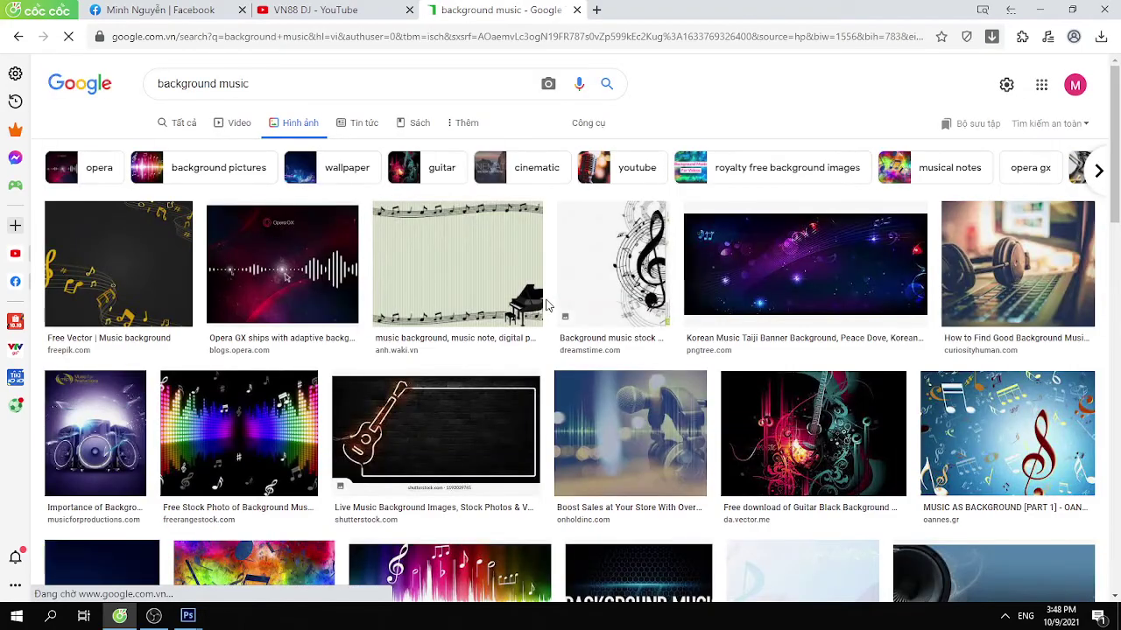
Scroll through the background music results, previewing the Music Zoom video background
{"action": "scroll", "coordinate": [691, 370], "scroll_direction": "down", "scroll_amount": 5}
{"action": "scroll", "coordinate": [727, 359], "scroll_direction": "down", "scroll_amount": 5}
{"action": "scroll", "coordinate": [762, 350], "scroll_direction": "up", "scroll_amount": 4}
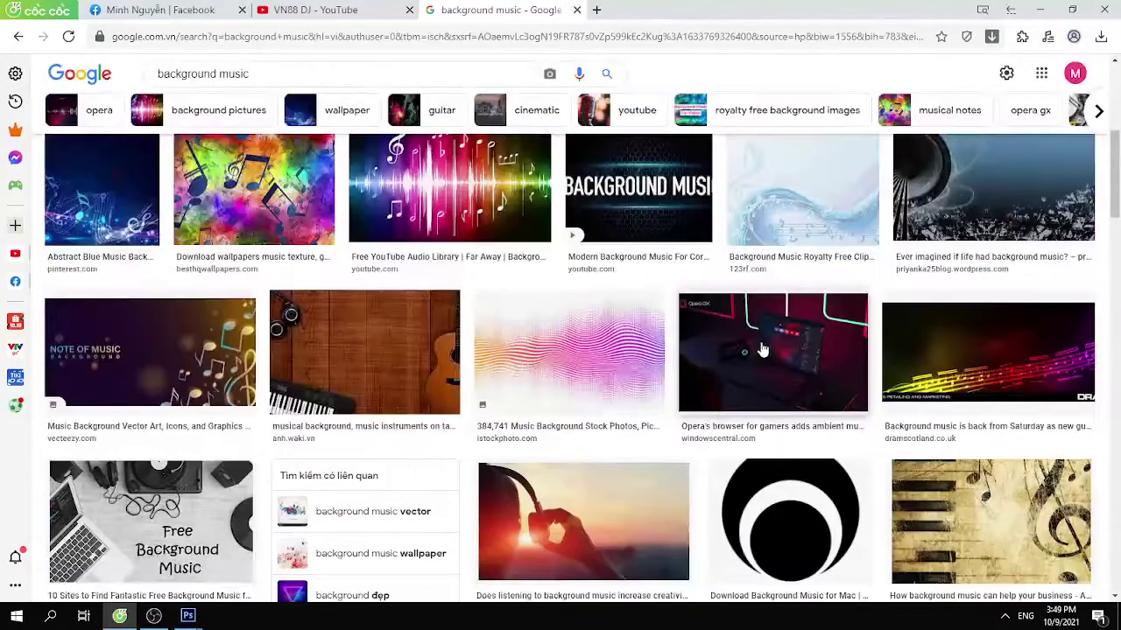
{"action": "scroll", "coordinate": [665, 350], "scroll_direction": "down", "scroll_amount": 5}
{"action": "scroll", "coordinate": [561, 377], "scroll_direction": "down", "scroll_amount": 2}
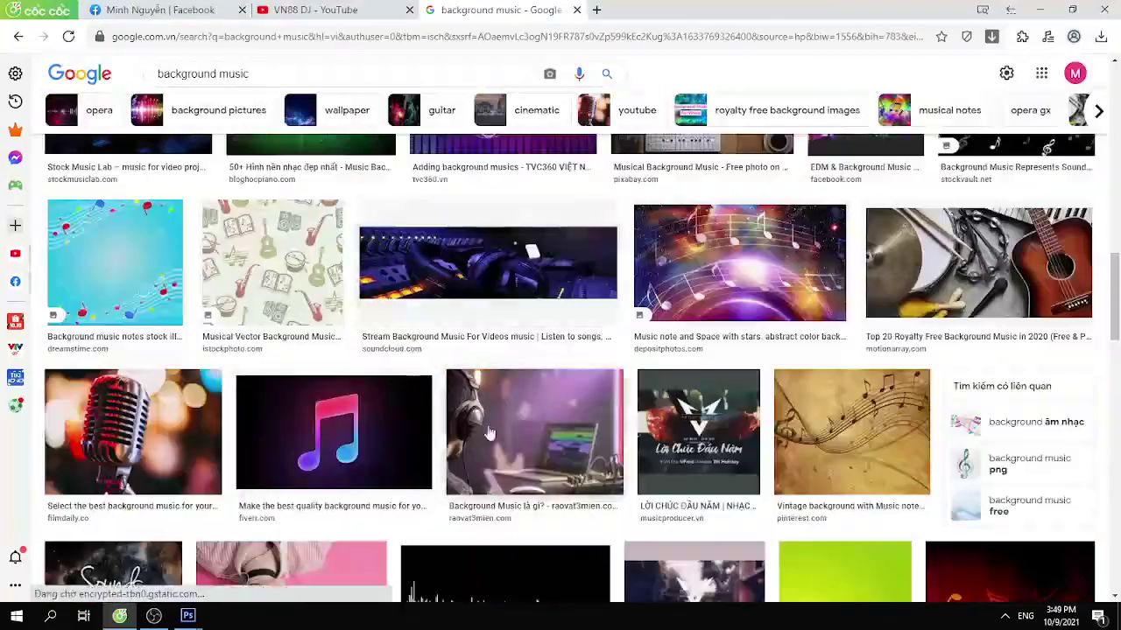
{"action": "scroll", "coordinate": [491, 412], "scroll_direction": "down", "scroll_amount": 5}
{"action": "scroll", "coordinate": [525, 403], "scroll_direction": "down", "scroll_amount": 5}
{"action": "scroll", "coordinate": [630, 408], "scroll_direction": "down", "scroll_amount": 5}
{"action": "scroll", "coordinate": [639, 413], "scroll_direction": "down", "scroll_amount": 3}
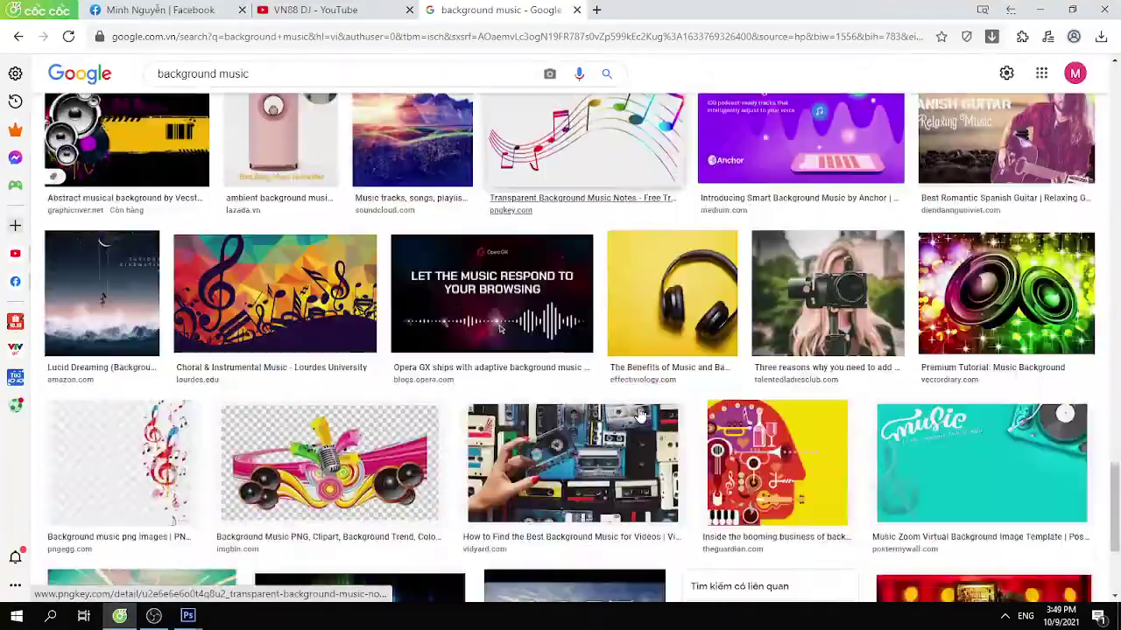
{"action": "scroll", "coordinate": [612, 403], "scroll_direction": "down", "scroll_amount": 5}
{"action": "scroll", "coordinate": [560, 385], "scroll_direction": "down", "scroll_amount": 5}
{"action": "scroll", "coordinate": [503, 371], "scroll_direction": "up", "scroll_amount": 3}
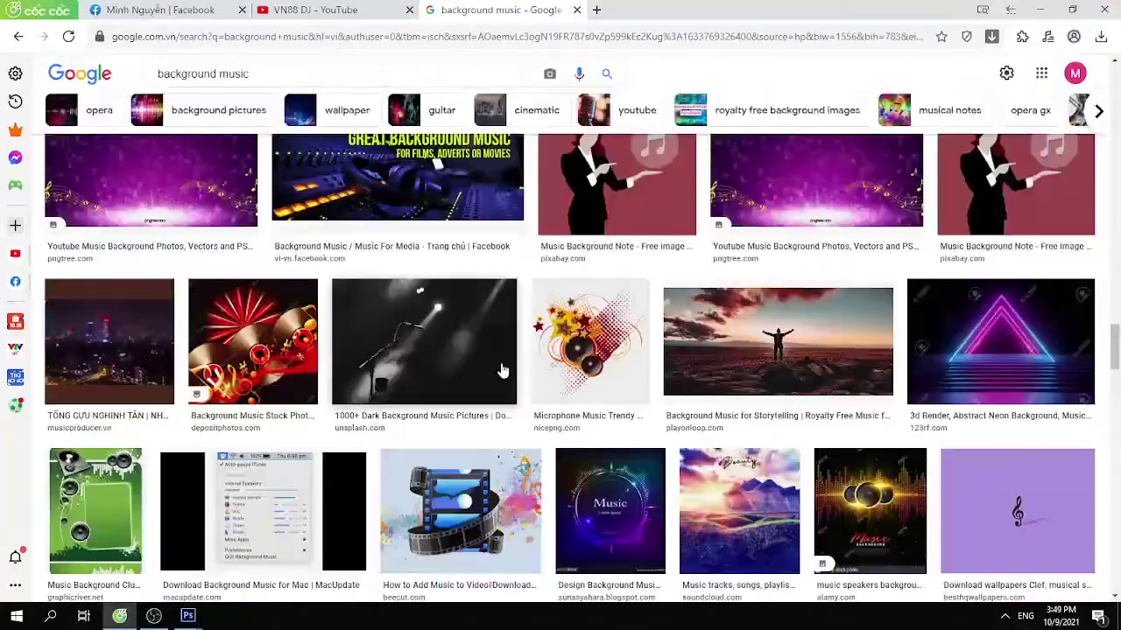
{"action": "scroll", "coordinate": [495, 350], "scroll_direction": "up", "scroll_amount": 3}
{"action": "scroll", "coordinate": [560, 386], "scroll_direction": "down", "scroll_amount": 5}
{"action": "scroll", "coordinate": [593, 390], "scroll_direction": "down", "scroll_amount": 2}
{"action": "scroll", "coordinate": [569, 385], "scroll_direction": "down", "scroll_amount": 3}
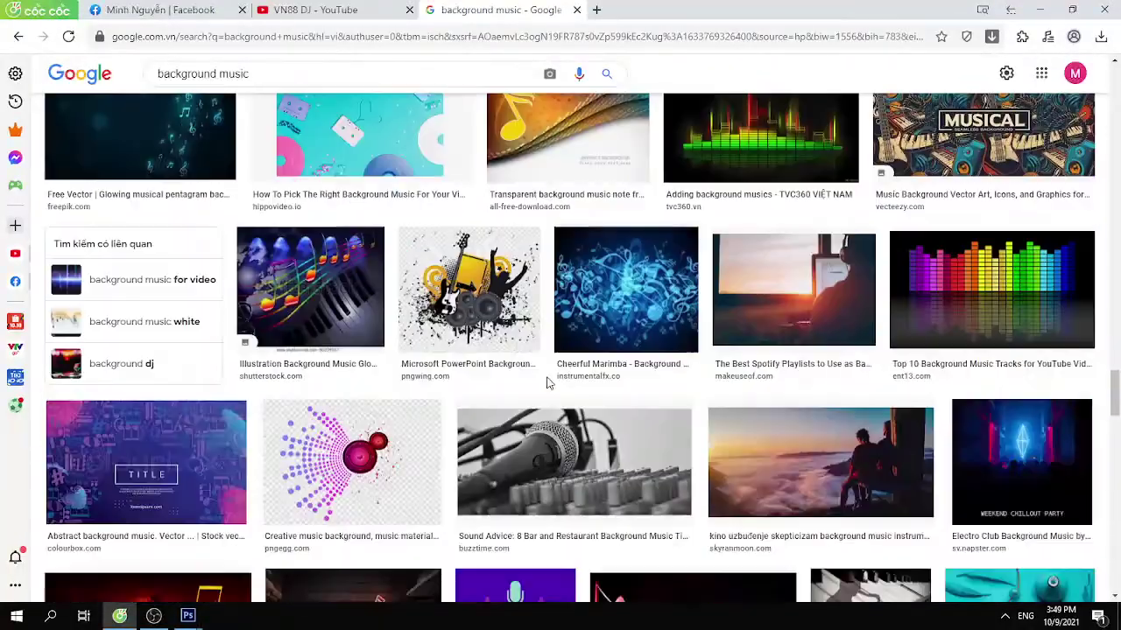
{"action": "scroll", "coordinate": [582, 346], "scroll_direction": "down", "scroll_amount": 3}
{"action": "scroll", "coordinate": [582, 346], "scroll_direction": "down", "scroll_amount": 3}
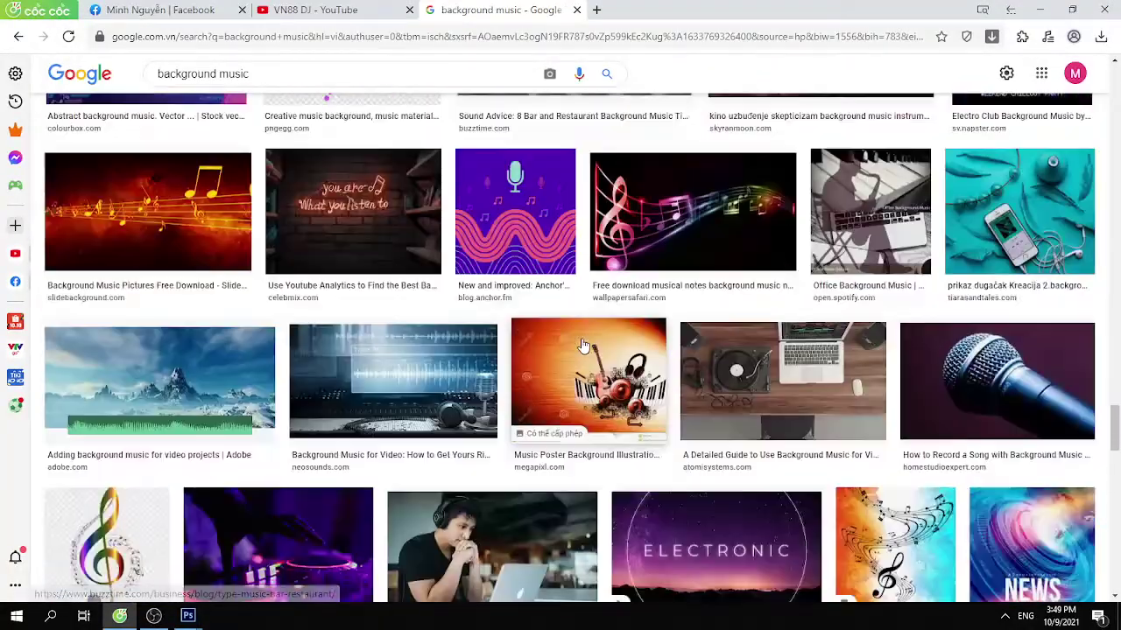
{"action": "scroll", "coordinate": [582, 345], "scroll_direction": "down", "scroll_amount": 3}
{"action": "scroll", "coordinate": [582, 346], "scroll_direction": "down", "scroll_amount": 4}
{"action": "scroll", "coordinate": [582, 346], "scroll_direction": "down", "scroll_amount": 3}
{"action": "scroll", "coordinate": [582, 346], "scroll_direction": "down", "scroll_amount": 3}
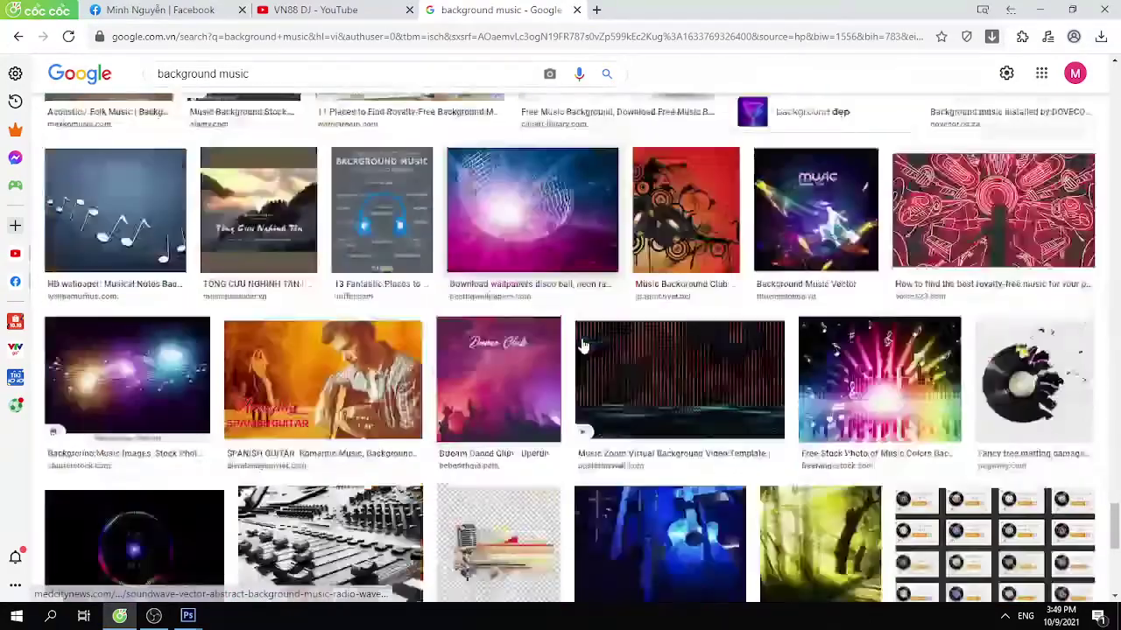
{"action": "scroll", "coordinate": [582, 346], "scroll_direction": "down", "scroll_amount": 3}
{"action": "scroll", "coordinate": [582, 346], "scroll_direction": "up", "scroll_amount": 3}
{"action": "scroll", "coordinate": [582, 346], "scroll_direction": "down", "scroll_amount": 2}
{"action": "scroll", "coordinate": [582, 346], "scroll_direction": "up", "scroll_amount": 2}
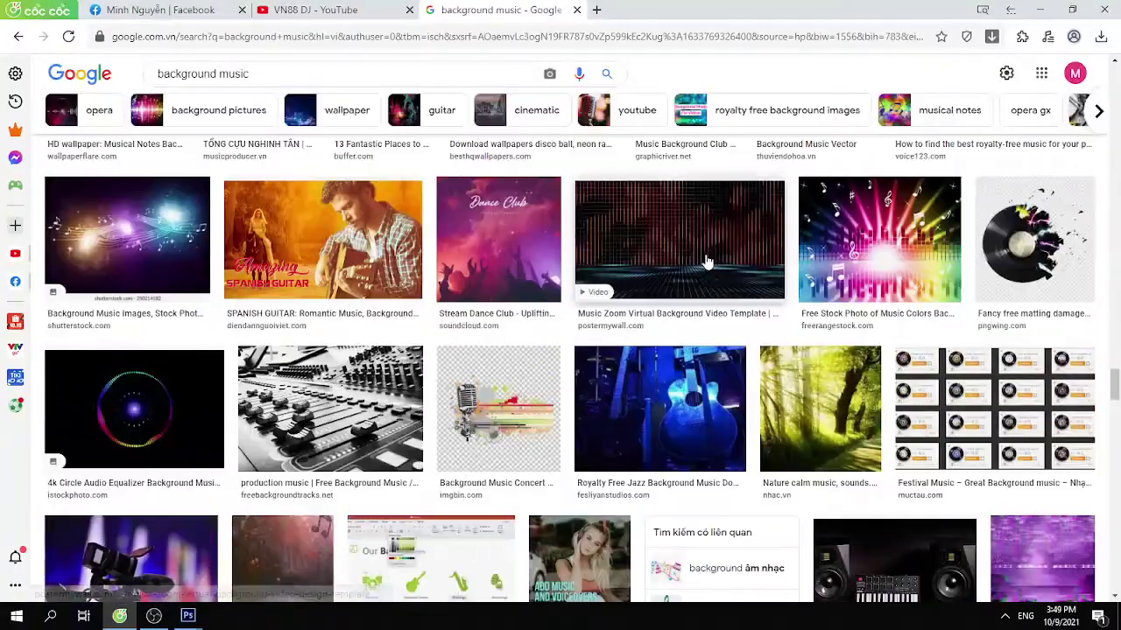
{"action": "left_click", "coordinate": [701, 262]}
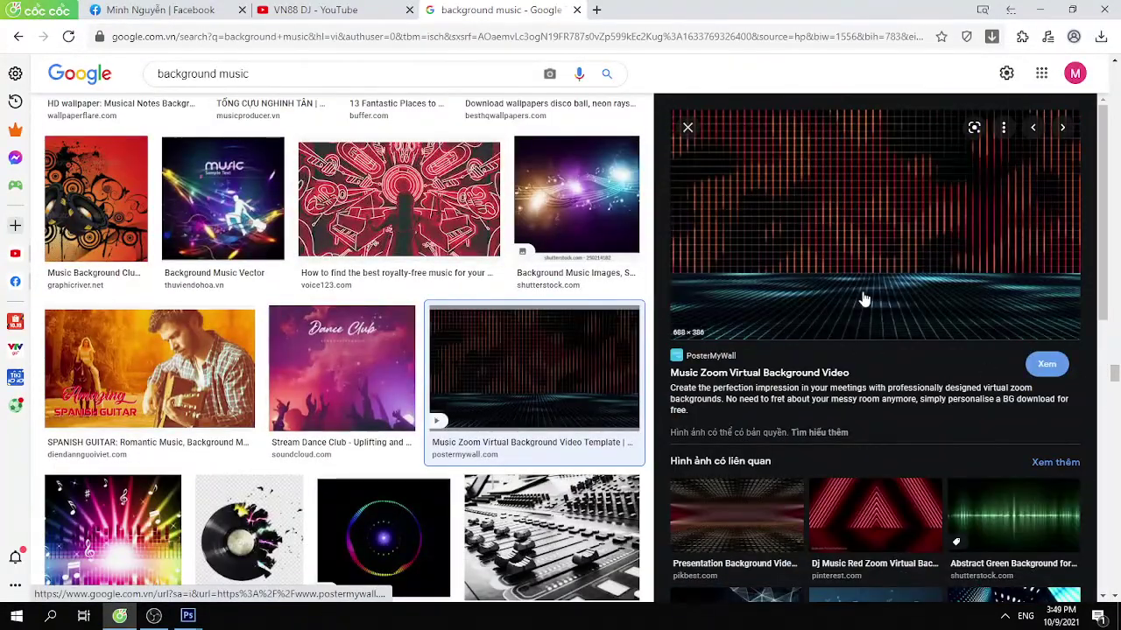
{"action": "scroll", "coordinate": [876, 315], "scroll_direction": "down", "scroll_amount": 2}
{"action": "scroll", "coordinate": [594, 334], "scroll_direction": "down", "scroll_amount": 5}
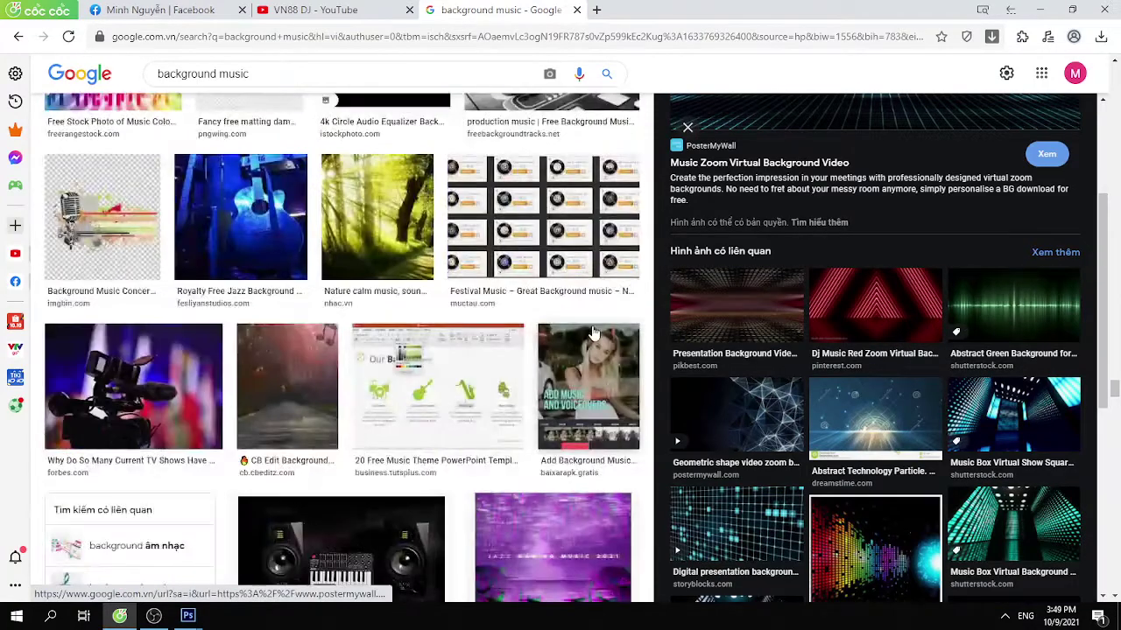
{"action": "scroll", "coordinate": [561, 351], "scroll_direction": "down", "scroll_amount": 4}
{"action": "scroll", "coordinate": [525, 370], "scroll_direction": "down", "scroll_amount": 4}
{"action": "scroll", "coordinate": [526, 370], "scroll_direction": "down", "scroll_amount": 2}
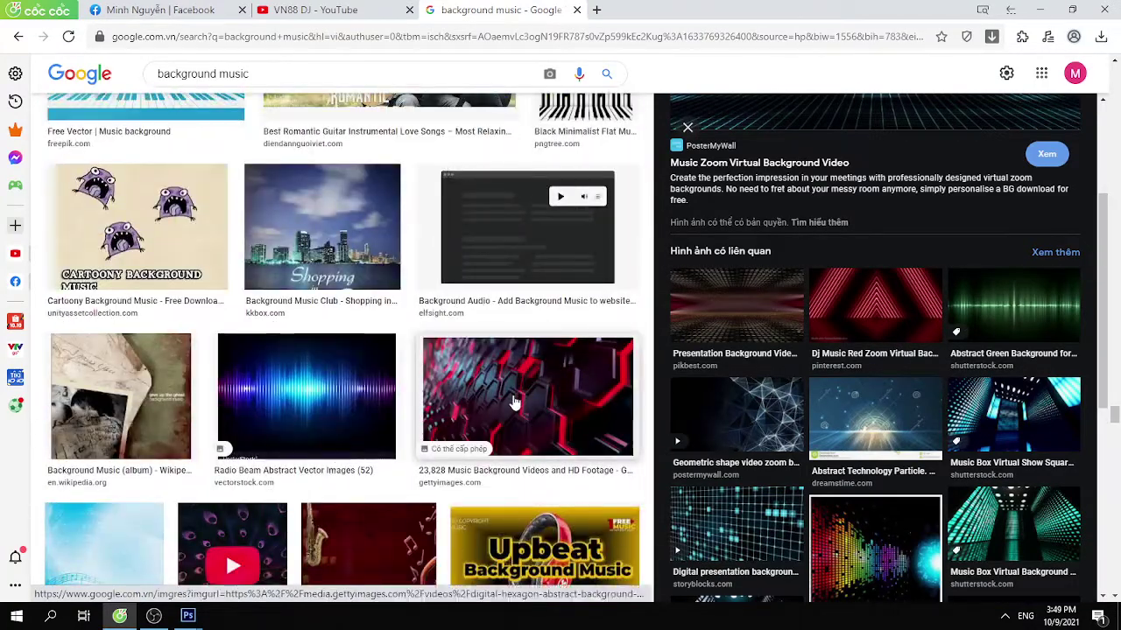
Preview the red hexagon, KAZAKY and related Getty red hexagon images
{"action": "left_click", "coordinate": [515, 402]}
{"action": "scroll", "coordinate": [932, 297], "scroll_direction": "down", "scroll_amount": 4}
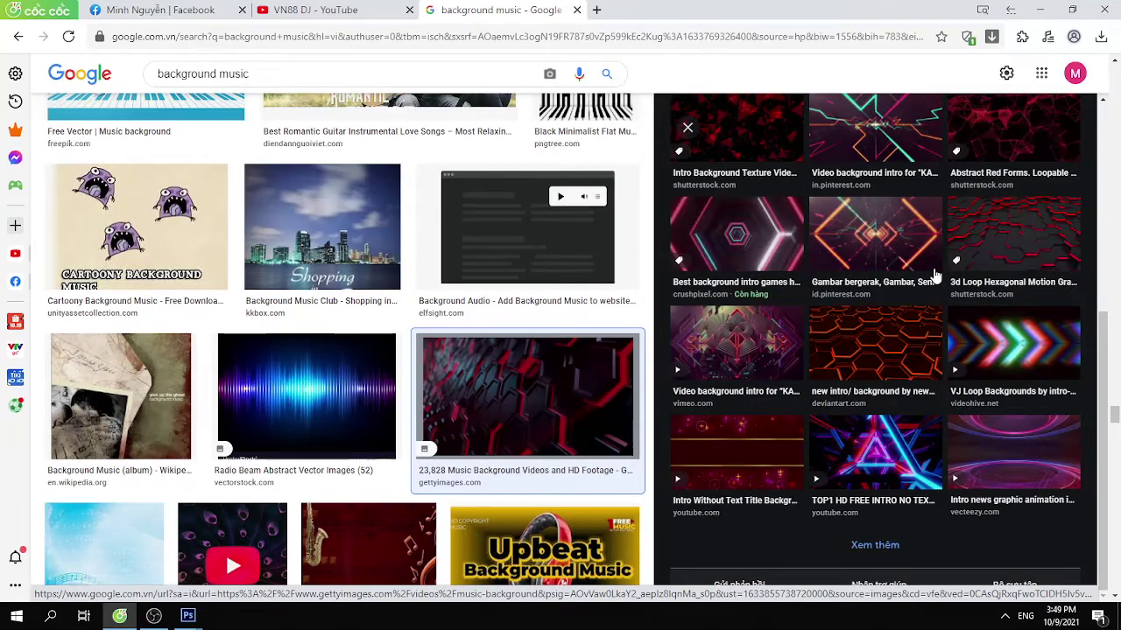
{"action": "left_click", "coordinate": [737, 346]}
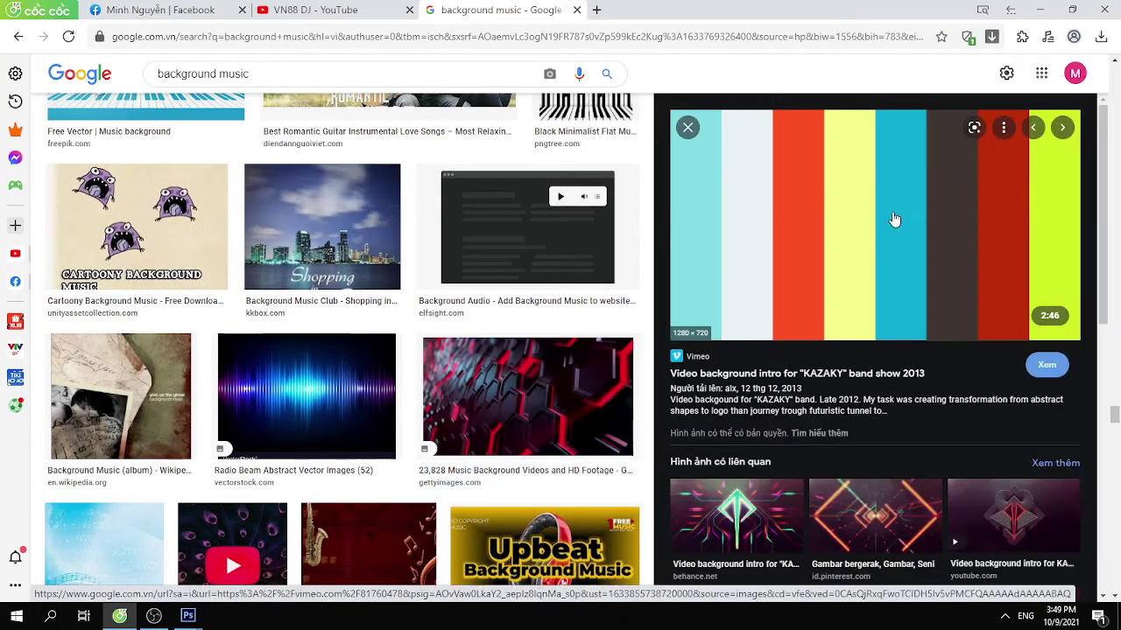
{"action": "scroll", "coordinate": [876, 350], "scroll_direction": "down", "scroll_amount": 4}
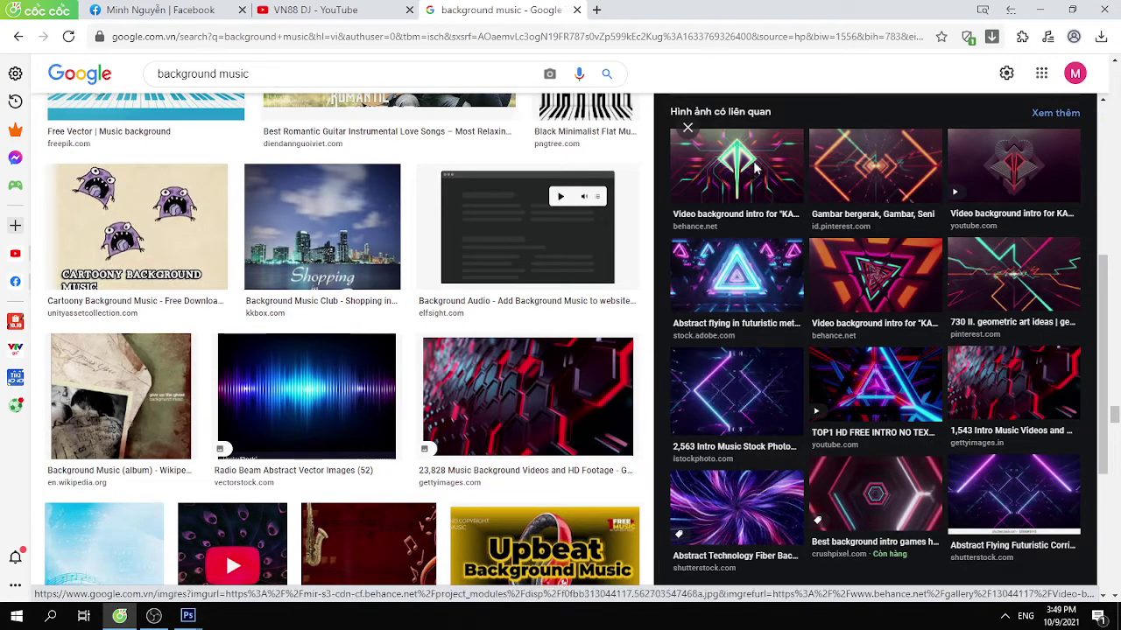
{"action": "left_click", "coordinate": [912, 403]}
{"action": "scroll", "coordinate": [911, 403], "scroll_direction": "down", "scroll_amount": 3}
{"action": "left_click", "coordinate": [963, 224]}
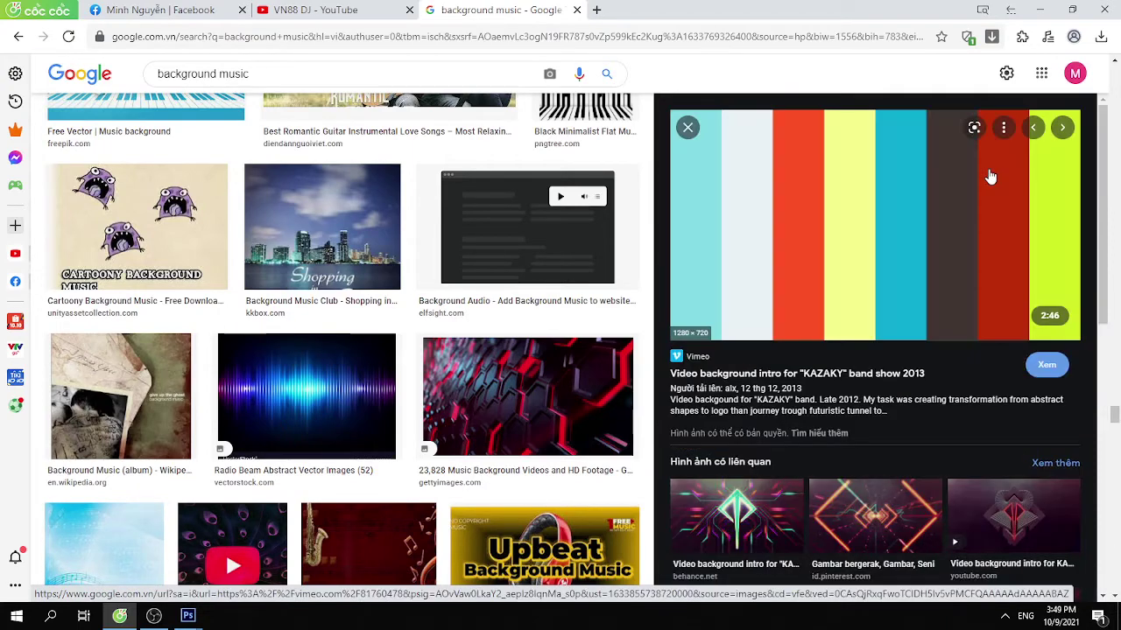
{"action": "scroll", "coordinate": [966, 343], "scroll_direction": "down", "scroll_amount": 2}
{"action": "scroll", "coordinate": [966, 343], "scroll_direction": "down", "scroll_amount": 2}
{"action": "scroll", "coordinate": [972, 263], "scroll_direction": "down", "scroll_amount": 3}
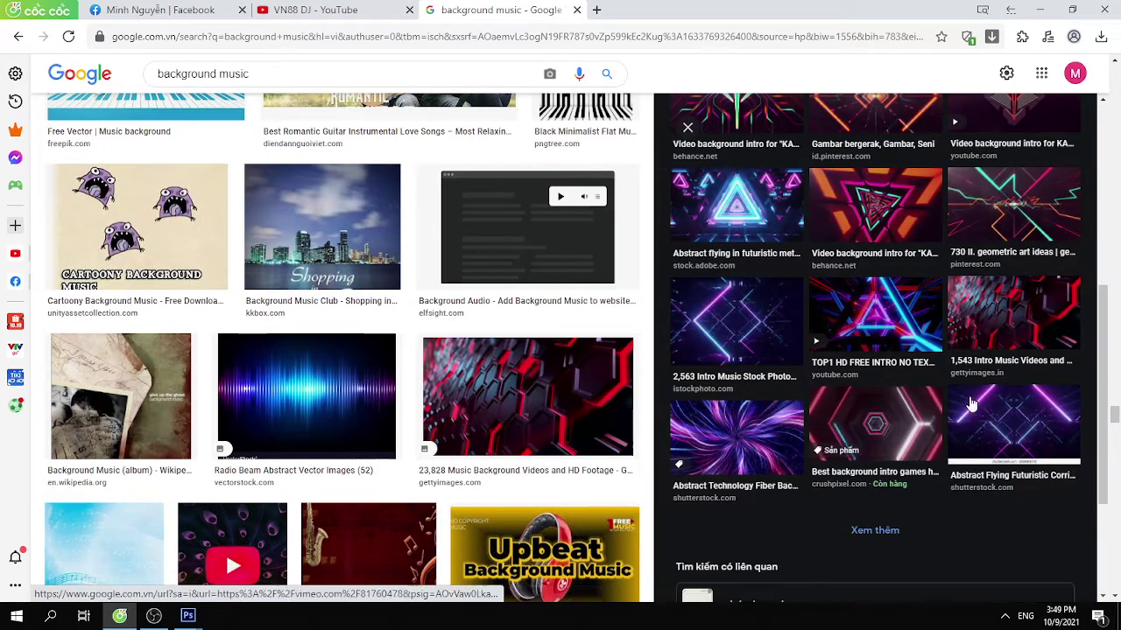
{"action": "left_click", "coordinate": [865, 277]}
{"action": "scroll", "coordinate": [902, 251], "scroll_direction": "down", "scroll_amount": 3}
{"action": "scroll", "coordinate": [902, 252], "scroll_direction": "down", "scroll_amount": 2}
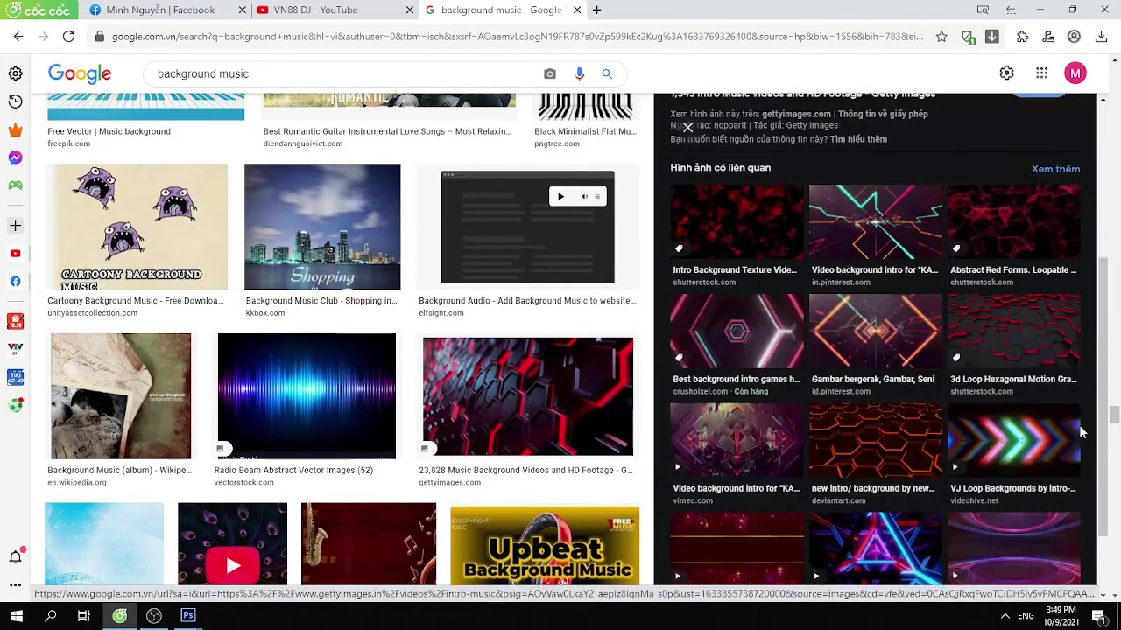
{"action": "scroll", "coordinate": [920, 332], "scroll_direction": "down", "scroll_amount": 4}
{"action": "scroll", "coordinate": [935, 394], "scroll_direction": "up", "scroll_amount": 5}
{"action": "scroll", "coordinate": [513, 368], "scroll_direction": "up", "scroll_amount": 5}
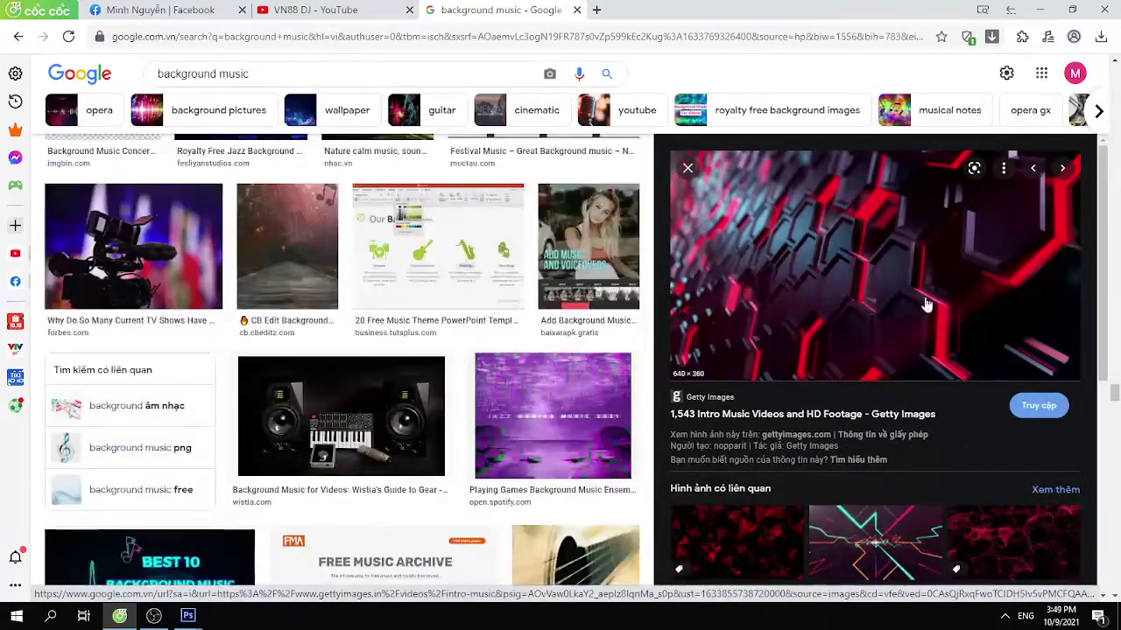
{"action": "scroll", "coordinate": [980, 441], "scroll_direction": "down", "scroll_amount": 5}
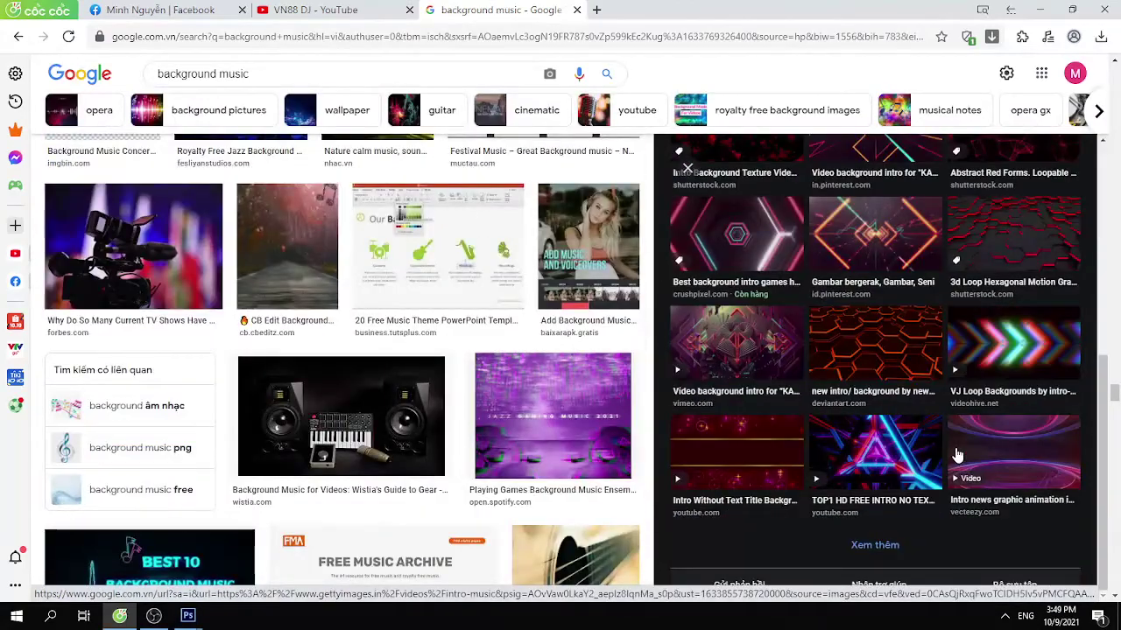
Browse images similar to the red hexagons and preview the Getty red hexagon intro image
{"action": "left_click", "coordinate": [860, 541]}
{"action": "left_click", "coordinate": [480, 124]}
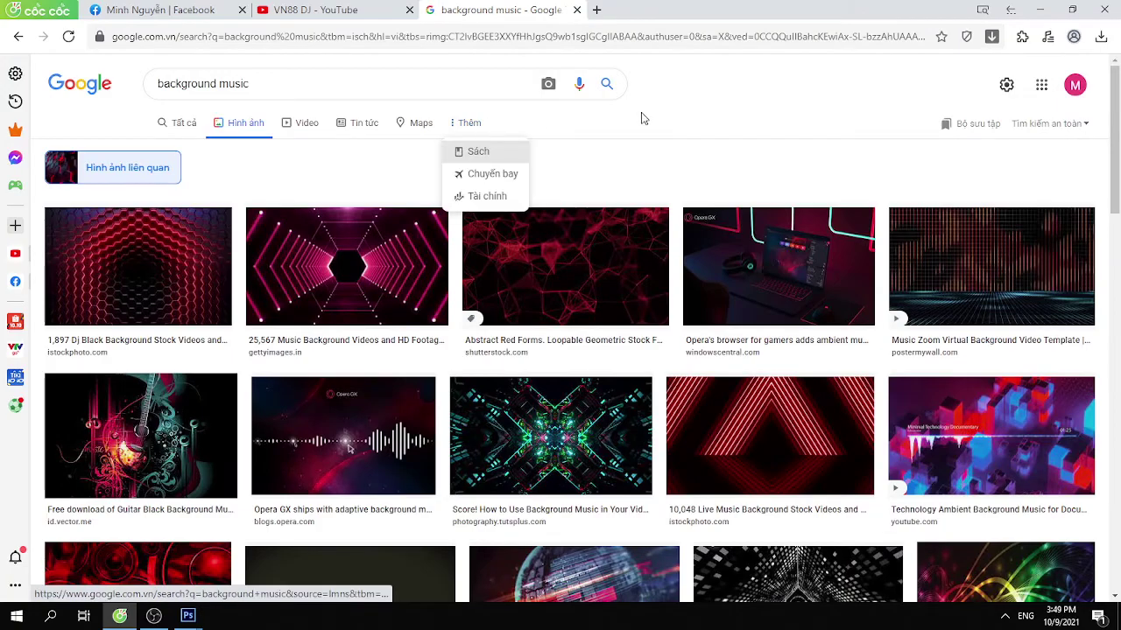
{"action": "scroll", "coordinate": [659, 146], "scroll_direction": "down", "scroll_amount": 2}
{"action": "scroll", "coordinate": [658, 175], "scroll_direction": "down", "scroll_amount": 4}
{"action": "scroll", "coordinate": [658, 206], "scroll_direction": "down", "scroll_amount": 2}
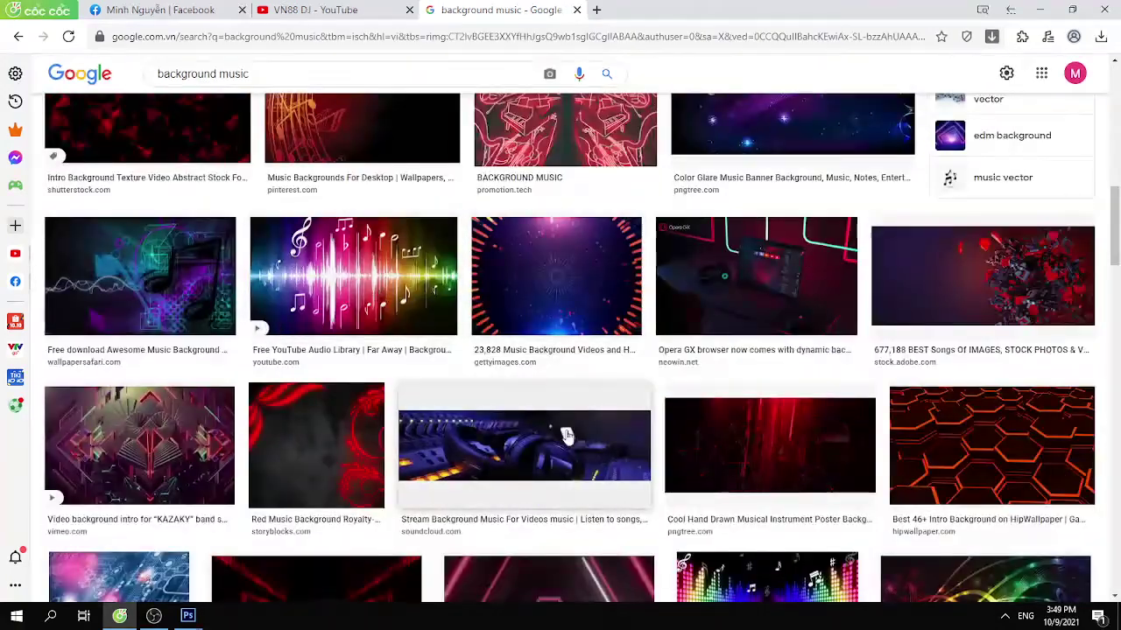
{"action": "scroll", "coordinate": [277, 410], "scroll_direction": "down", "scroll_amount": 3}
{"action": "scroll", "coordinate": [315, 377], "scroll_direction": "down", "scroll_amount": 4}
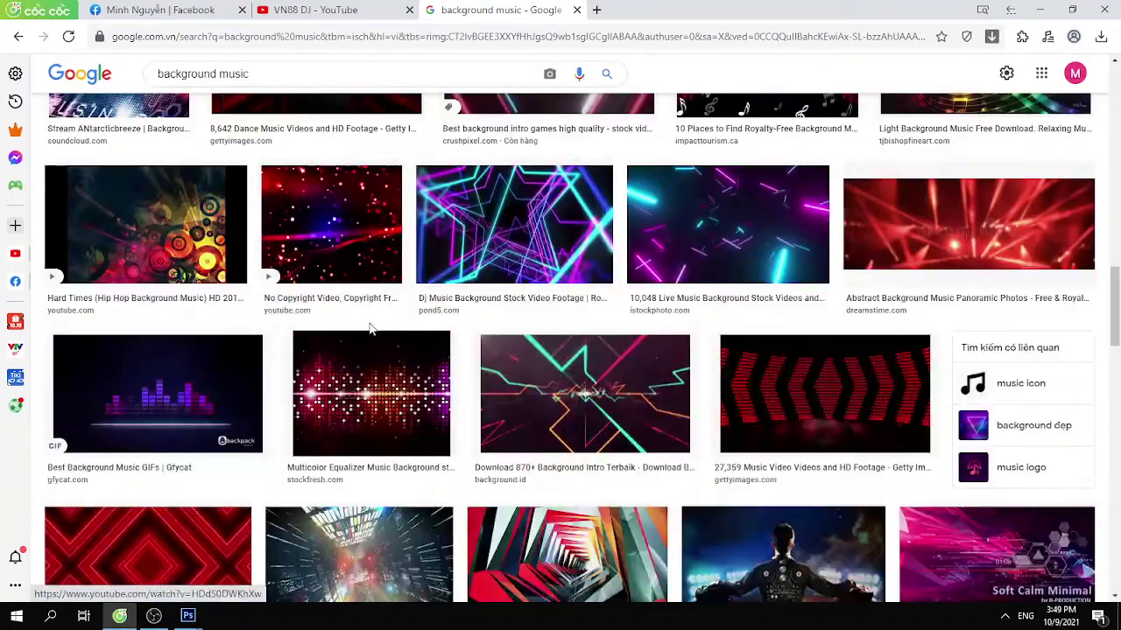
{"action": "scroll", "coordinate": [363, 335], "scroll_direction": "up", "scroll_amount": 1}
{"action": "scroll", "coordinate": [362, 335], "scroll_direction": "down", "scroll_amount": 5}
{"action": "scroll", "coordinate": [425, 387], "scroll_direction": "down", "scroll_amount": 4}
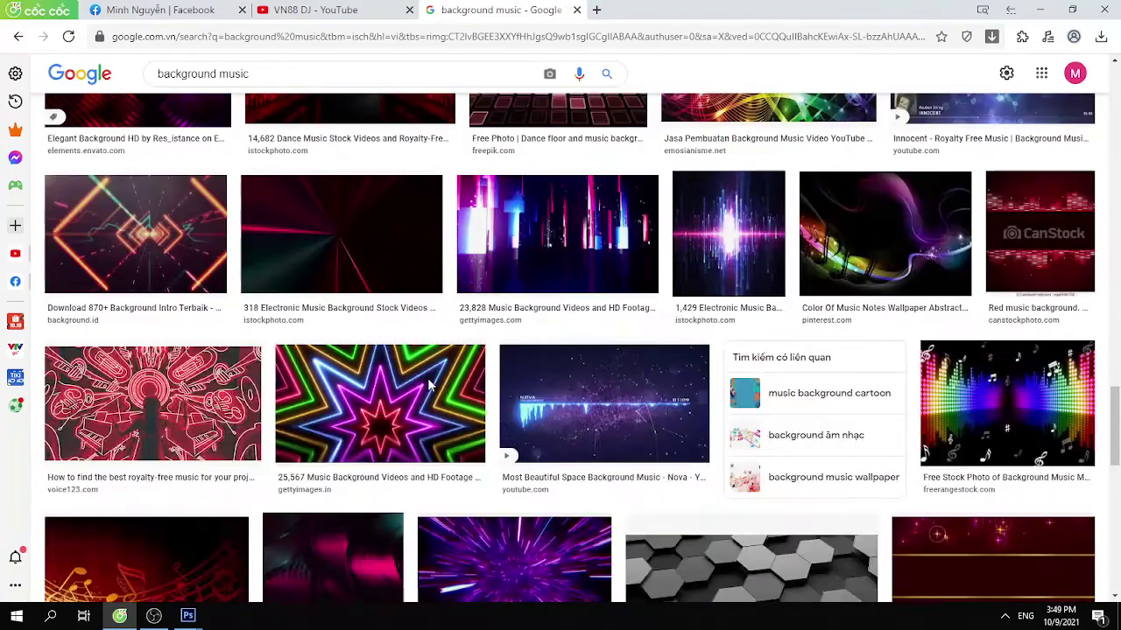
{"action": "scroll", "coordinate": [429, 387], "scroll_direction": "down", "scroll_amount": 2}
{"action": "scroll", "coordinate": [429, 387], "scroll_direction": "down", "scroll_amount": 2}
{"action": "scroll", "coordinate": [416, 412], "scroll_direction": "up", "scroll_amount": 4}
{"action": "scroll", "coordinate": [404, 438], "scroll_direction": "down", "scroll_amount": 5}
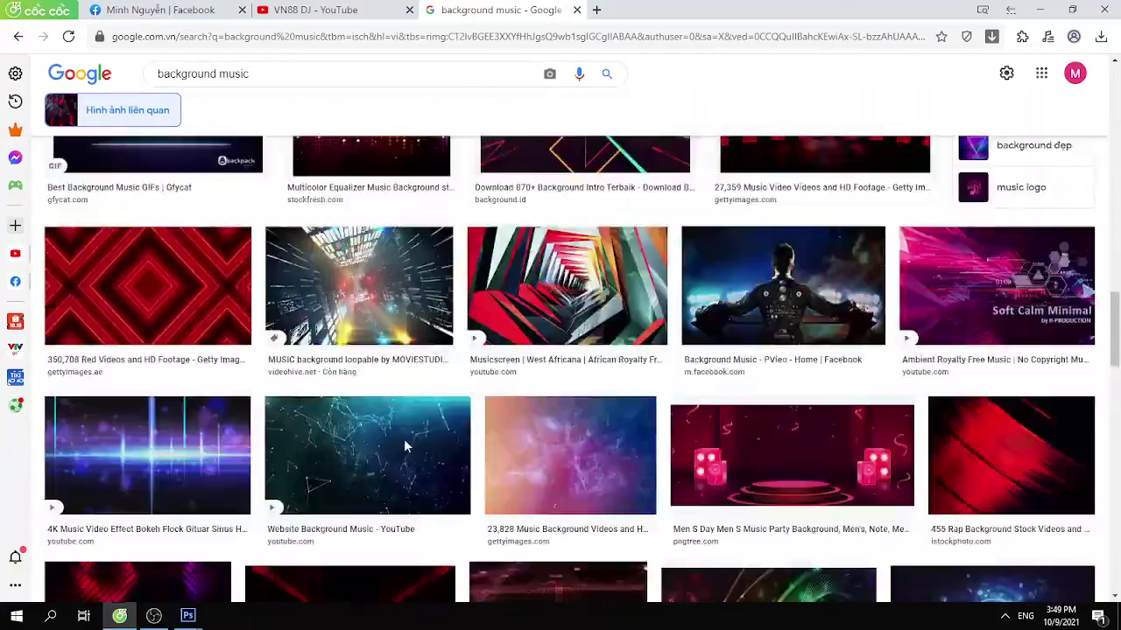
{"action": "scroll", "coordinate": [404, 442], "scroll_direction": "down", "scroll_amount": 3}
{"action": "scroll", "coordinate": [404, 448], "scroll_direction": "up", "scroll_amount": 5}
{"action": "left_click", "coordinate": [140, 315]}
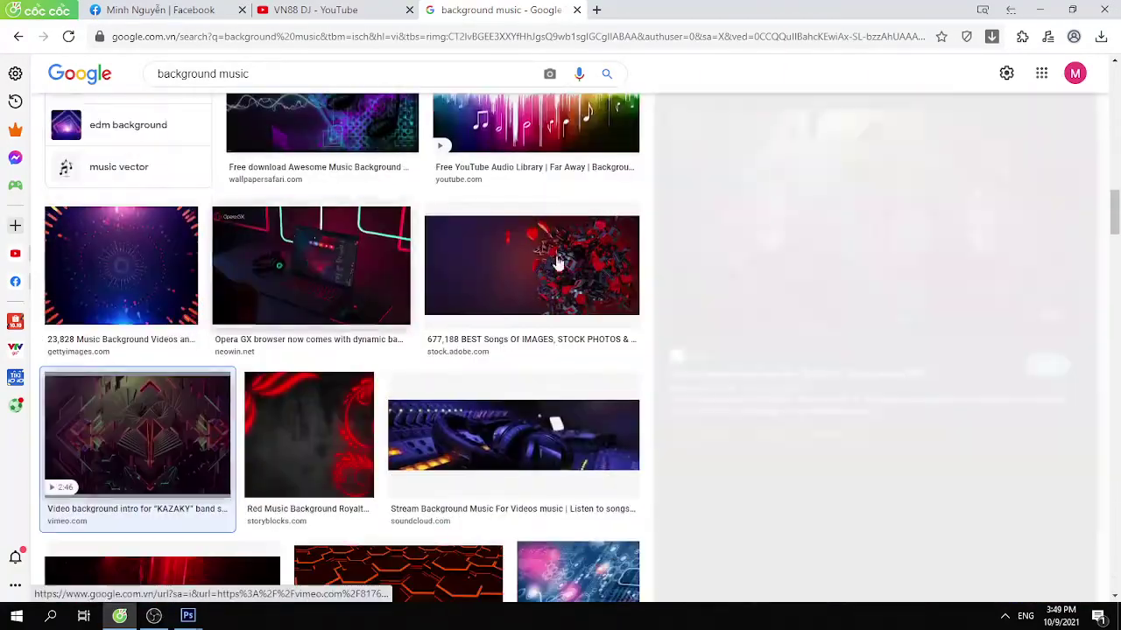
{"action": "scroll", "coordinate": [881, 378], "scroll_direction": "down", "scroll_amount": 5}
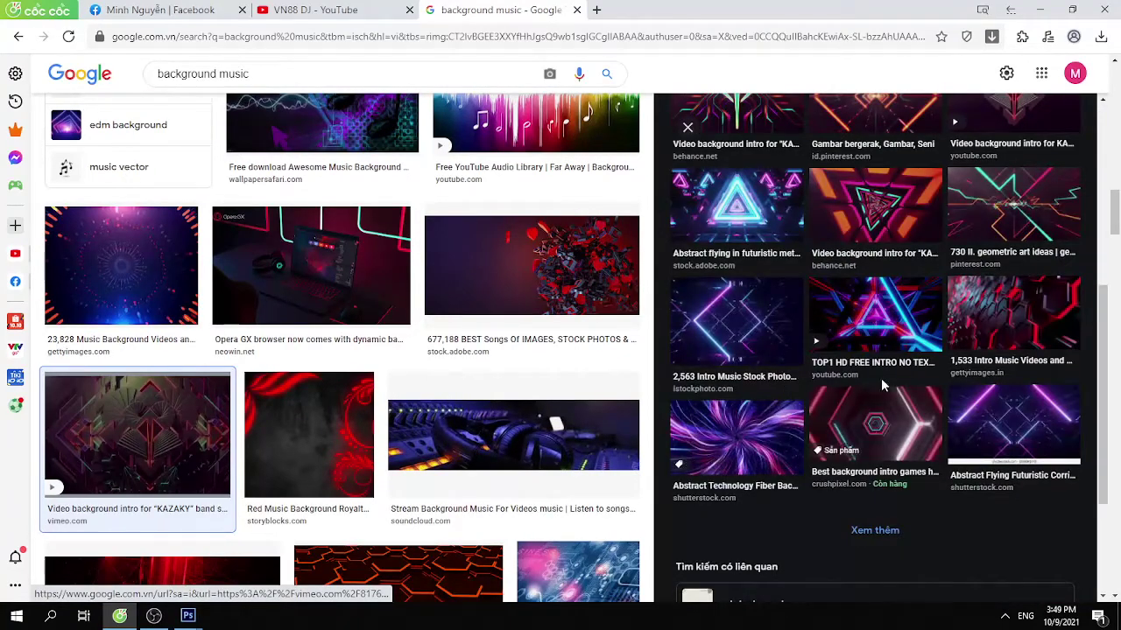
{"action": "scroll", "coordinate": [1008, 311], "scroll_direction": "up", "scroll_amount": 3}
{"action": "scroll", "coordinate": [980, 405], "scroll_direction": "down", "scroll_amount": 2}
{"action": "left_click", "coordinate": [1013, 526]}
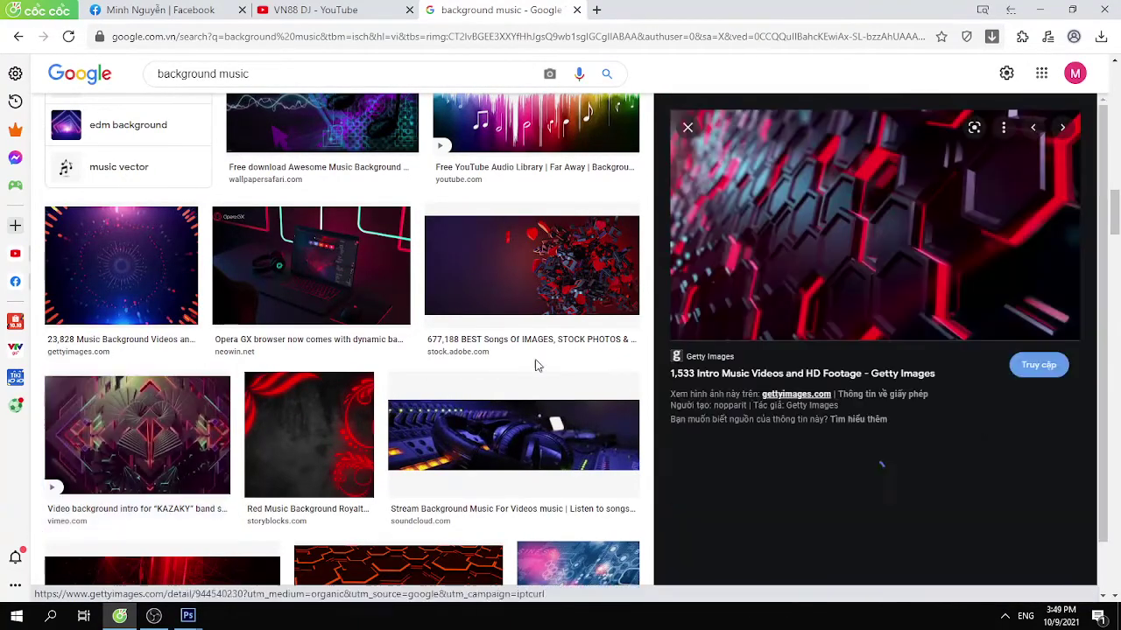
{"action": "scroll", "coordinate": [374, 286], "scroll_direction": "down", "scroll_amount": 5}
{"action": "scroll", "coordinate": [374, 286], "scroll_direction": "up", "scroll_amount": 5}
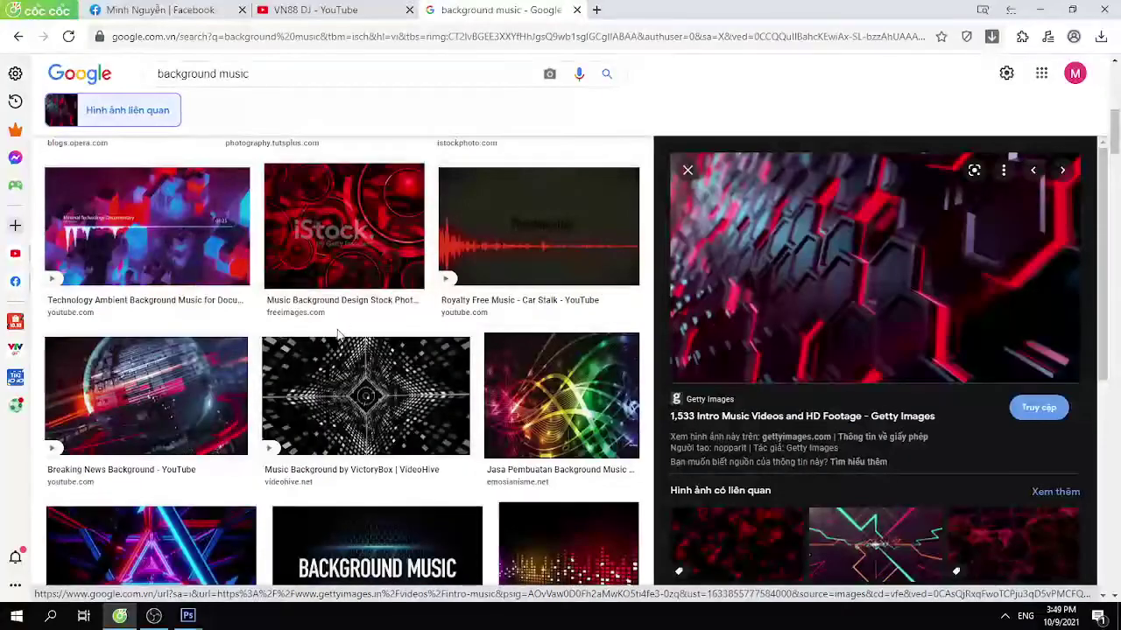
{"action": "scroll", "coordinate": [400, 394], "scroll_direction": "up", "scroll_amount": 3}
{"action": "scroll", "coordinate": [346, 343], "scroll_direction": "up", "scroll_amount": 3}
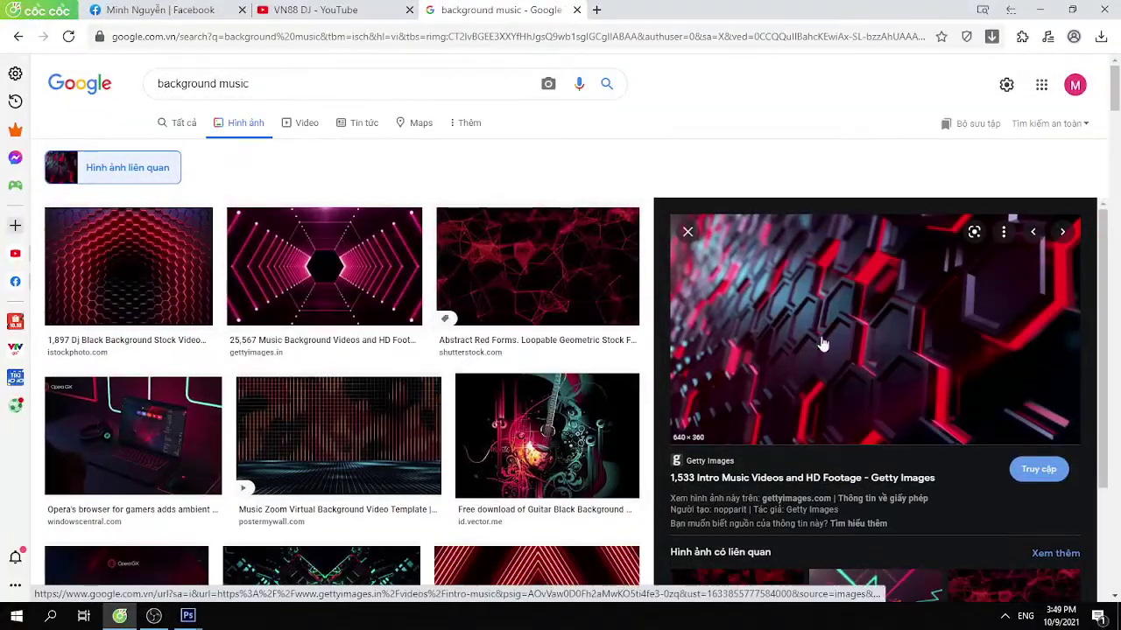
Save the red hexagon image as a JPG and return to Photoshop
{"action": "right_click", "coordinate": [852, 248]}
{"action": "left_click", "coordinate": [941, 419]}
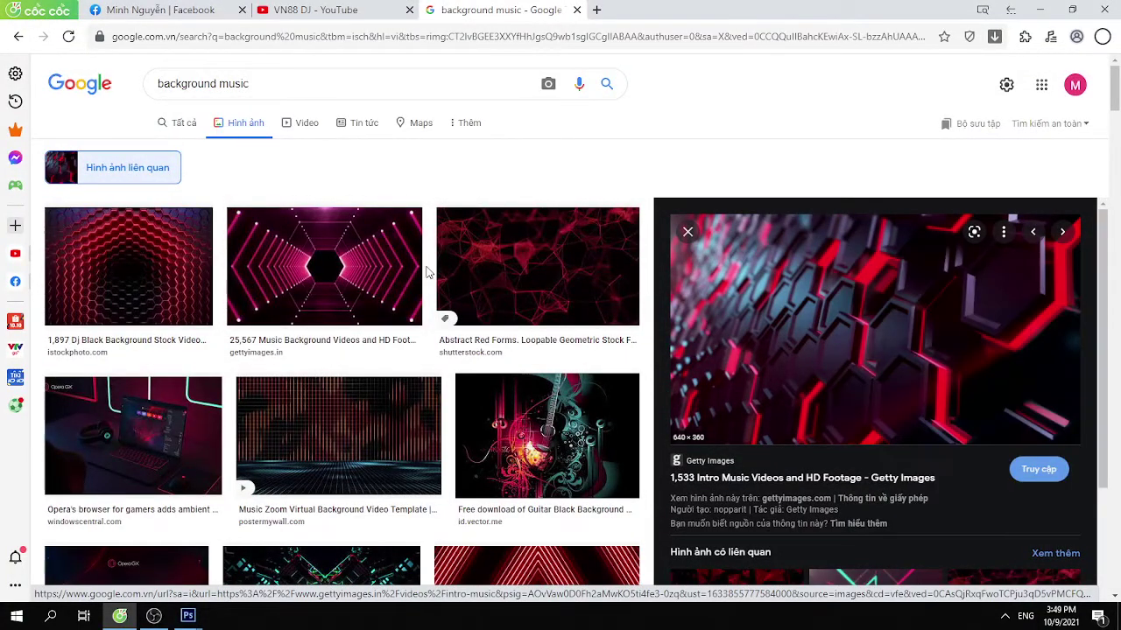
{"action": "key", "text": "Return"}
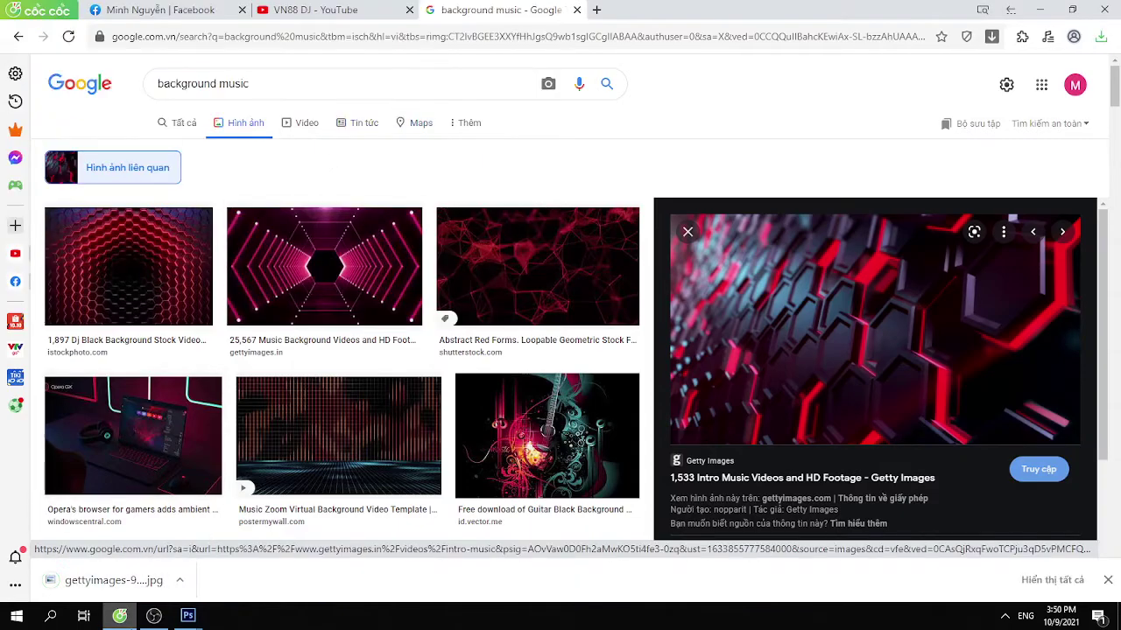
{"action": "left_click", "coordinate": [187, 616]}
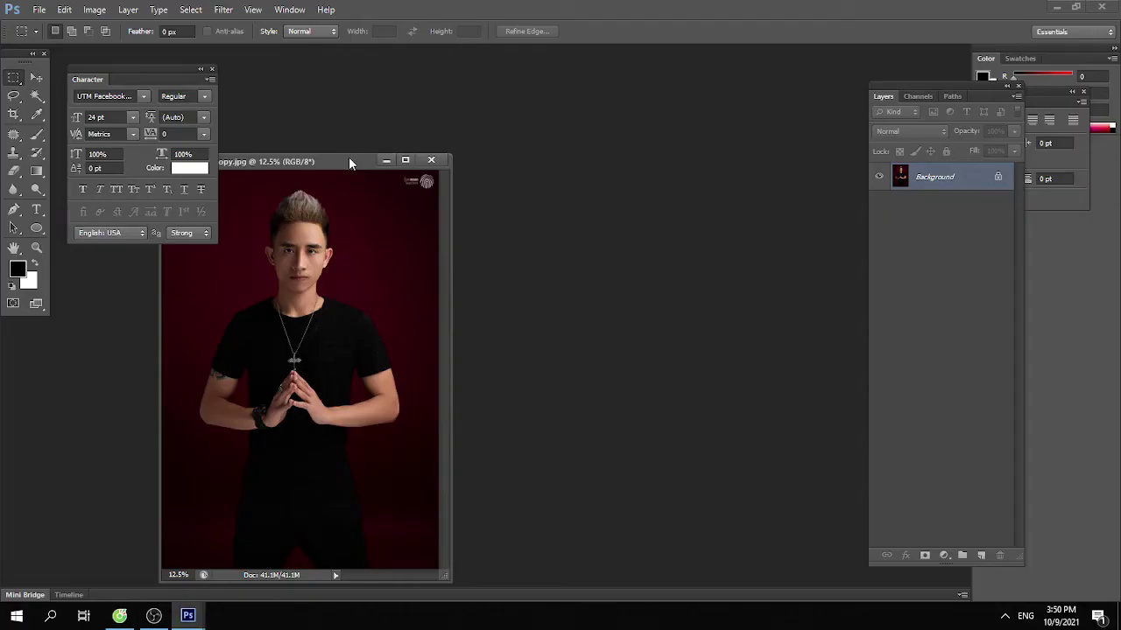
Enlarge the portrait's document window, centre it in the workspace, and bring up Levels
{"action": "left_click_drag", "start_coordinate": [349, 161], "coordinate": [537, 124]}
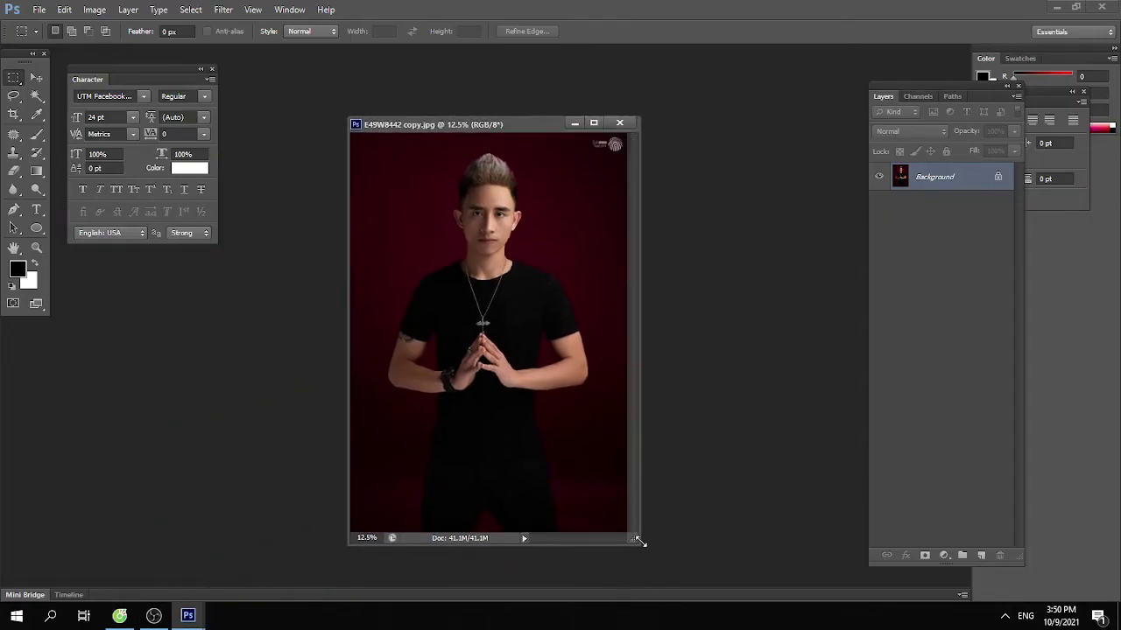
{"action": "left_click_drag", "start_coordinate": [638, 541], "coordinate": [841, 603]}
{"action": "left_click_drag", "start_coordinate": [493, 133], "coordinate": [398, 93]}
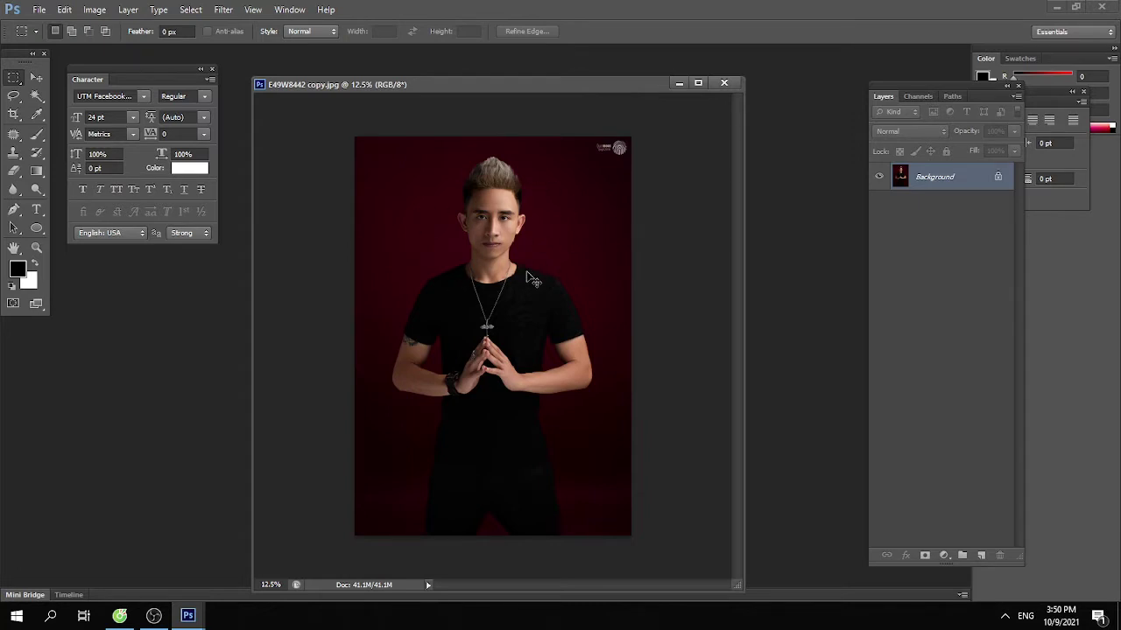
{"action": "key", "text": "ctrl+l"}
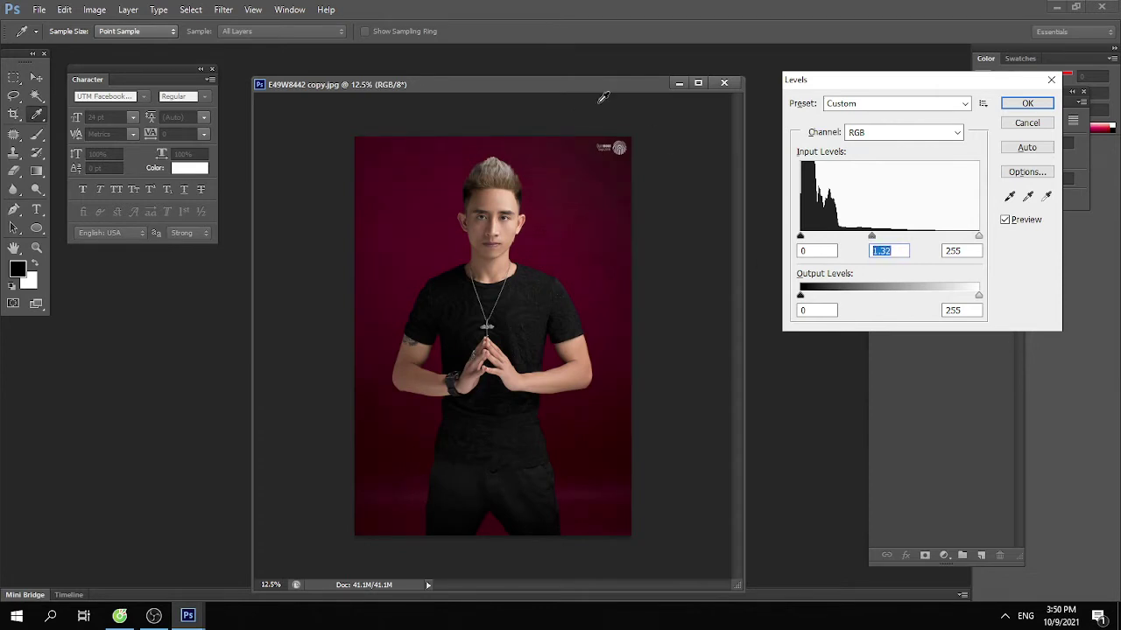
Apply Levels, sample the backdrop's dark red as foreground colour, and choose the Magic Wand
{"action": "key", "text": "Return"}
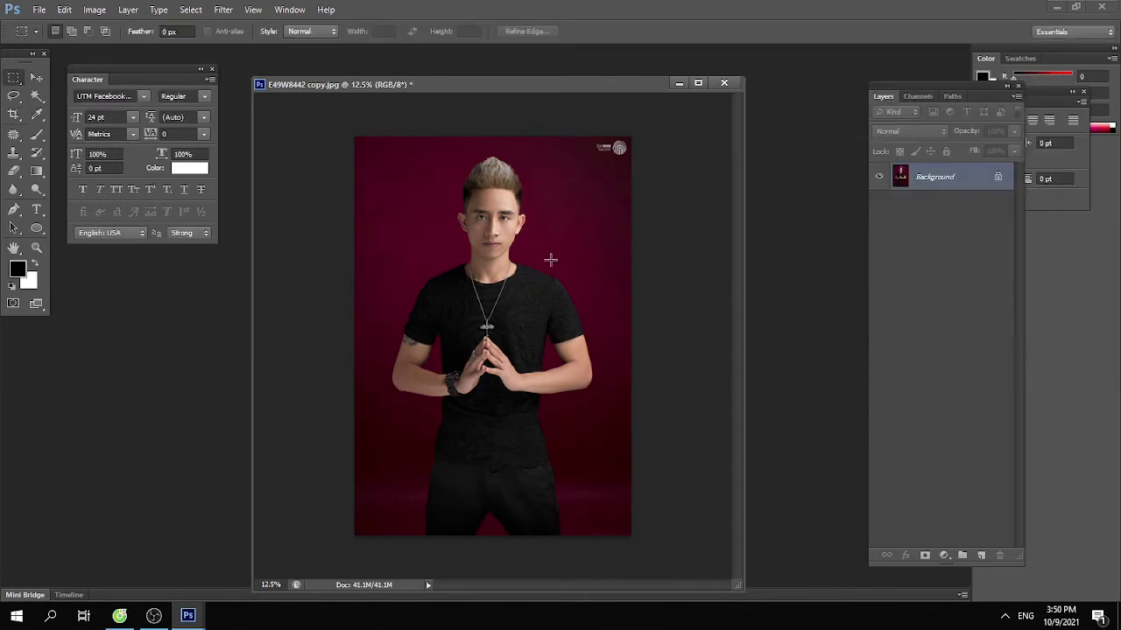
{"action": "key", "text": "b"}
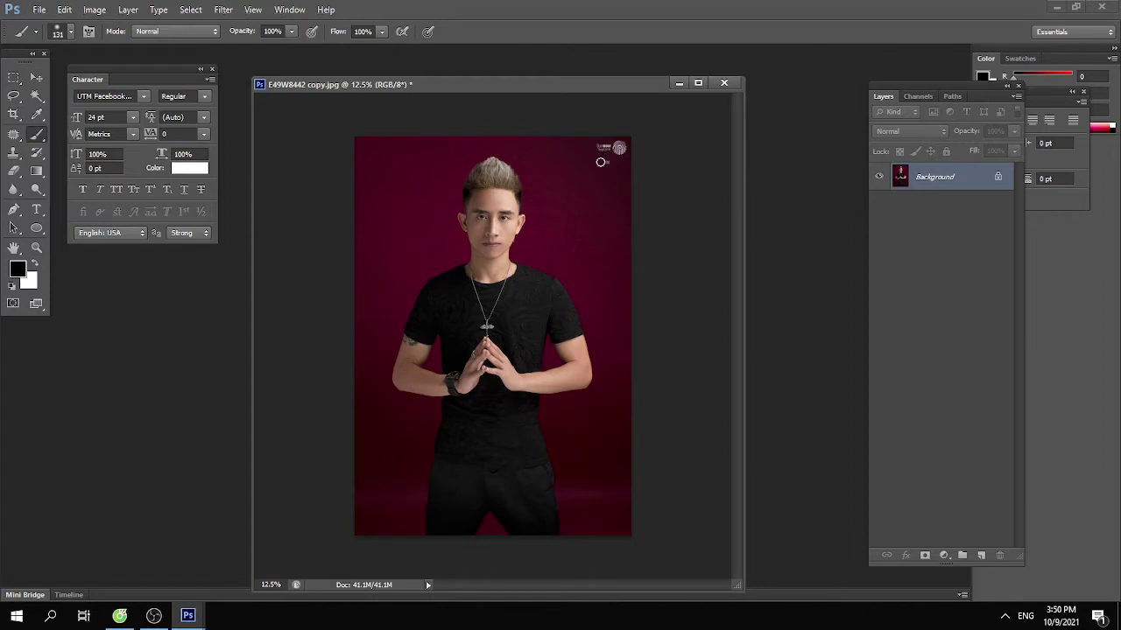
{"action": "right_click", "coordinate": [602, 162]}
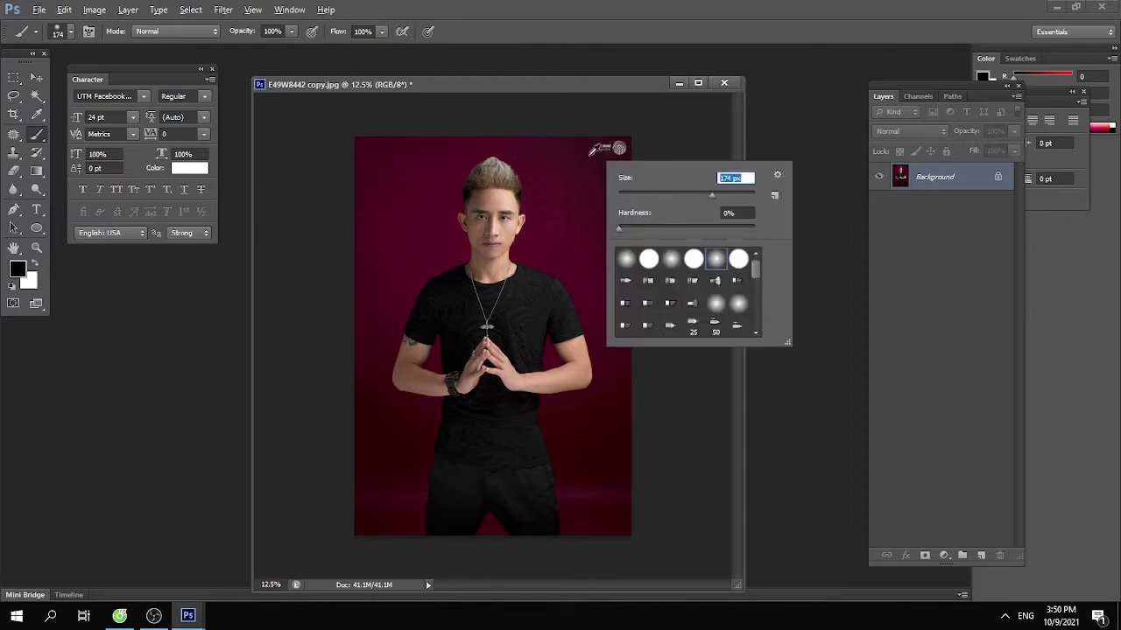
{"action": "left_click", "coordinate": [594, 156], "text": "alt"}
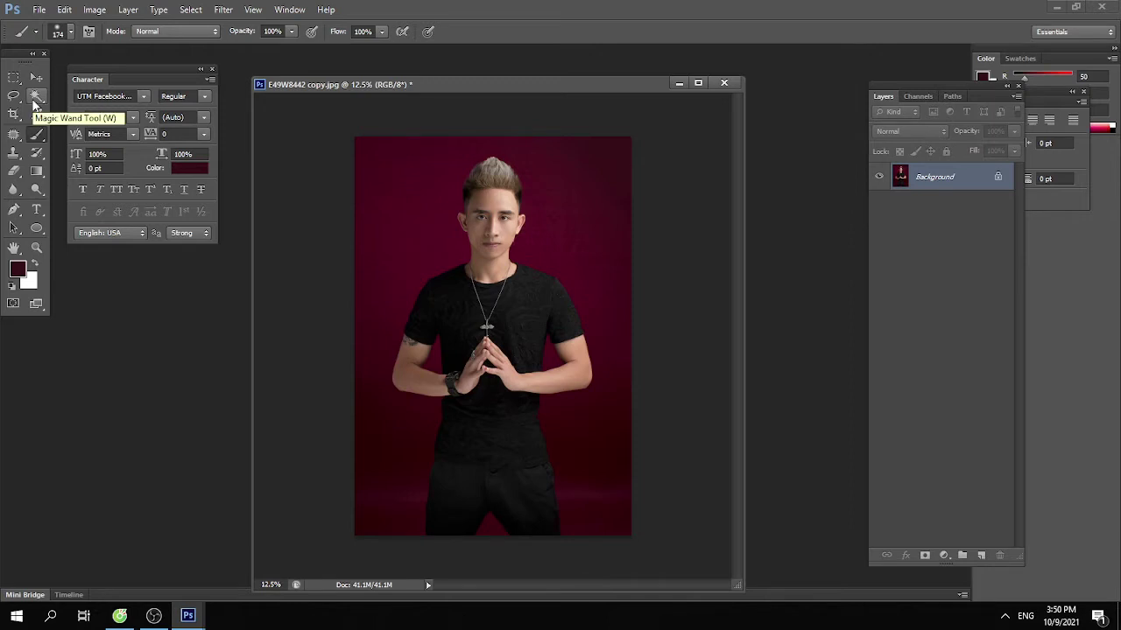
{"action": "left_click", "coordinate": [35, 99]}
{"action": "right_click", "coordinate": [39, 99]}
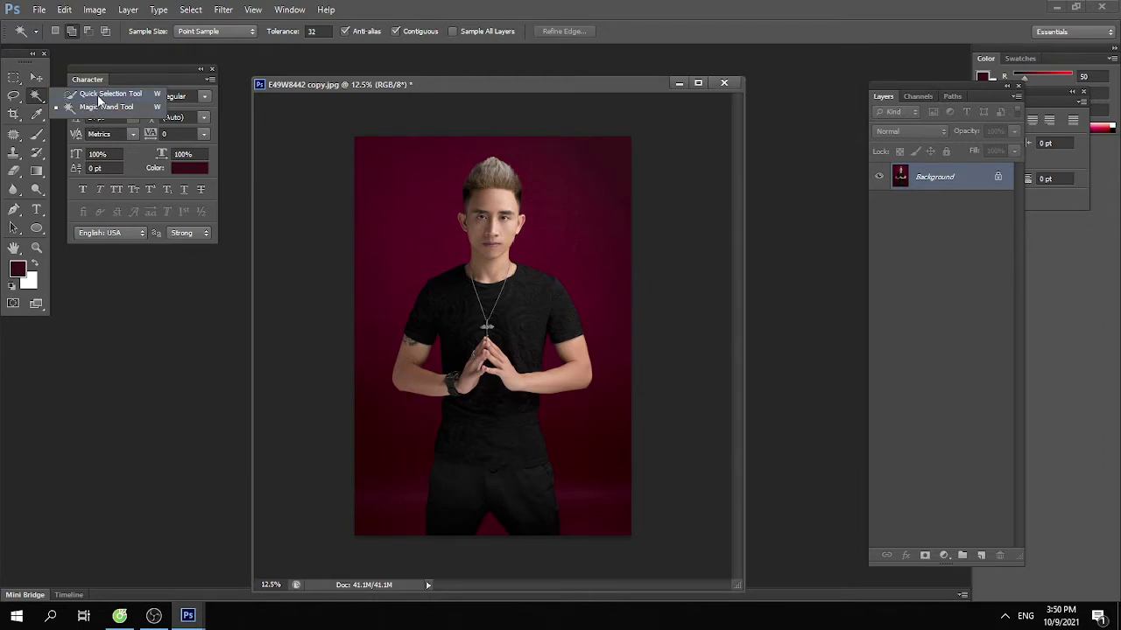
Try selecting the backdrop with the Quick Selection tool, then discard the selection
{"action": "left_click", "coordinate": [99, 94]}
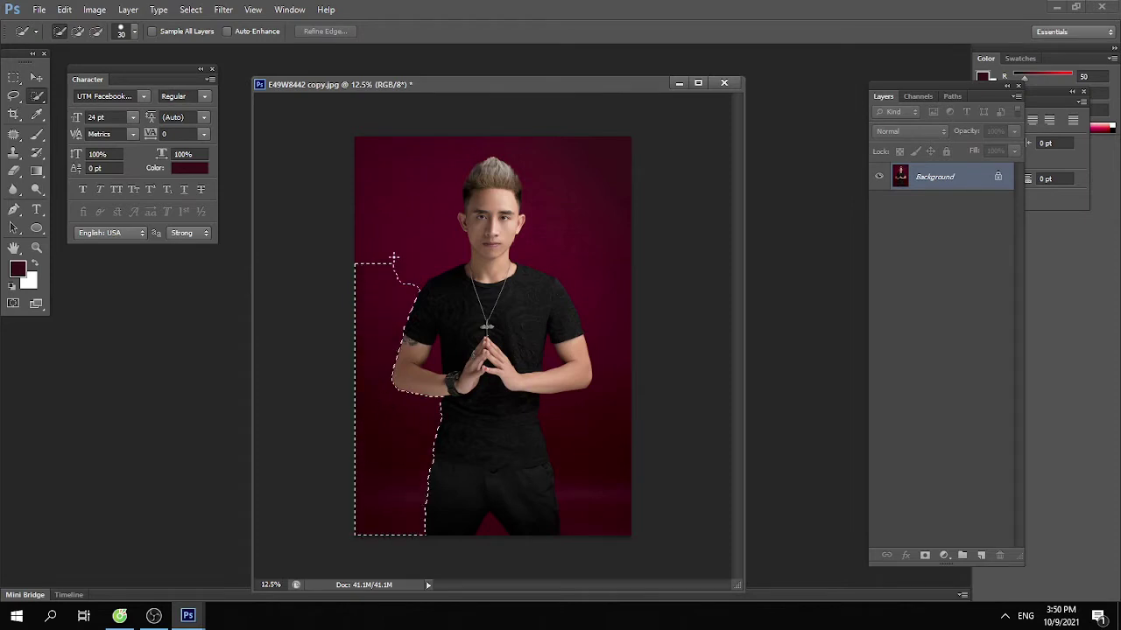
{"action": "mouse_move", "coordinate": [393, 259]}
{"action": "left_mouse_down"}
{"action": "mouse_move", "coordinate": [421, 221]}
{"action": "mouse_move", "coordinate": [540, 150]}
{"action": "mouse_move", "coordinate": [583, 200]}
{"action": "mouse_move", "coordinate": [529, 247]}
{"action": "mouse_move", "coordinate": [529, 155]}
{"action": "left_mouse_up"}
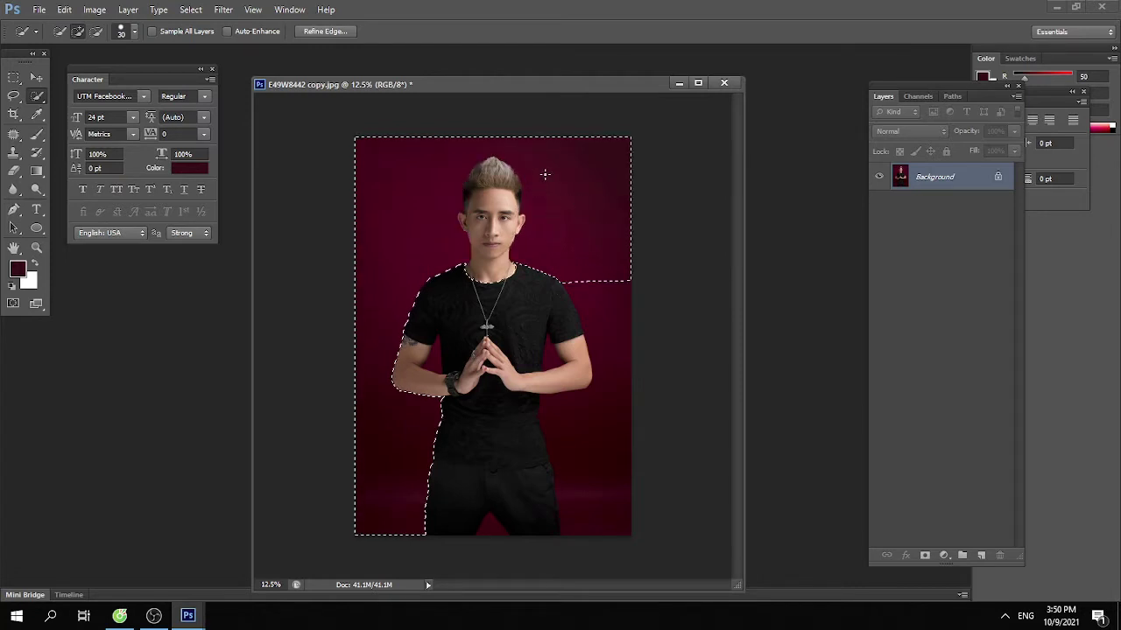
{"action": "key", "text": "ctrl+z"}
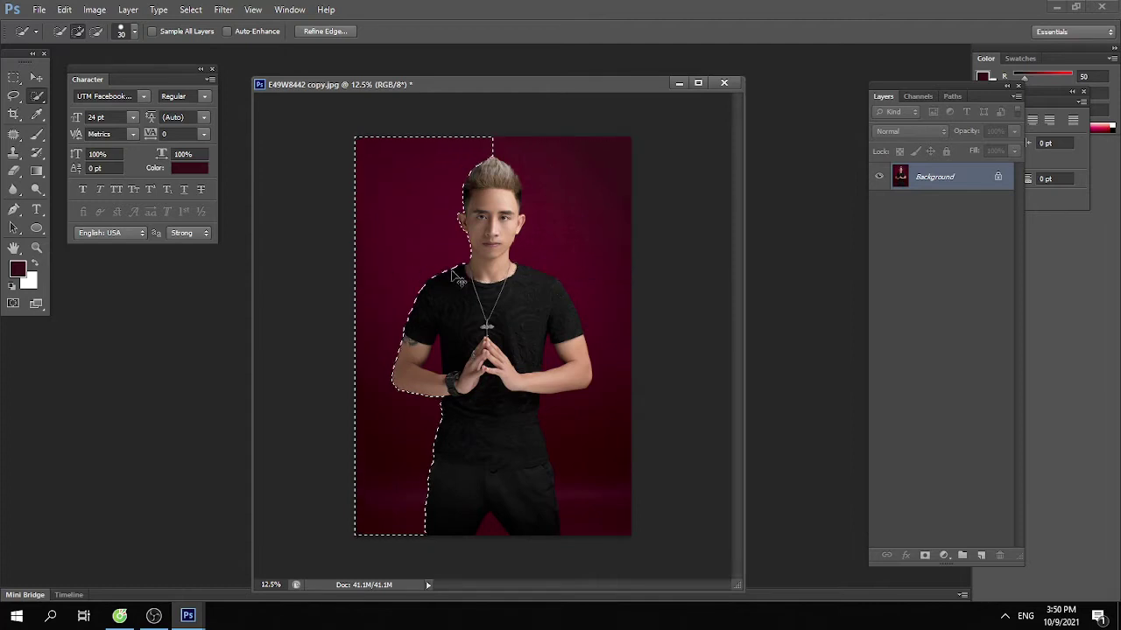
{"action": "left_click_drag", "start_coordinate": [597, 472], "coordinate": [612, 389]}
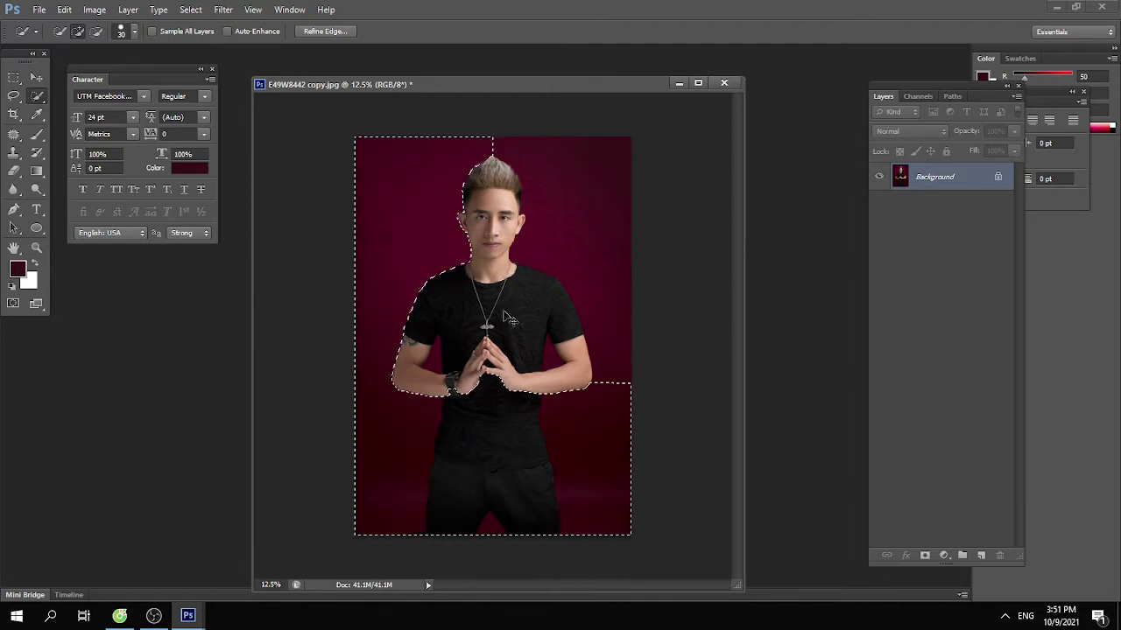
{"action": "right_click", "coordinate": [41, 100]}
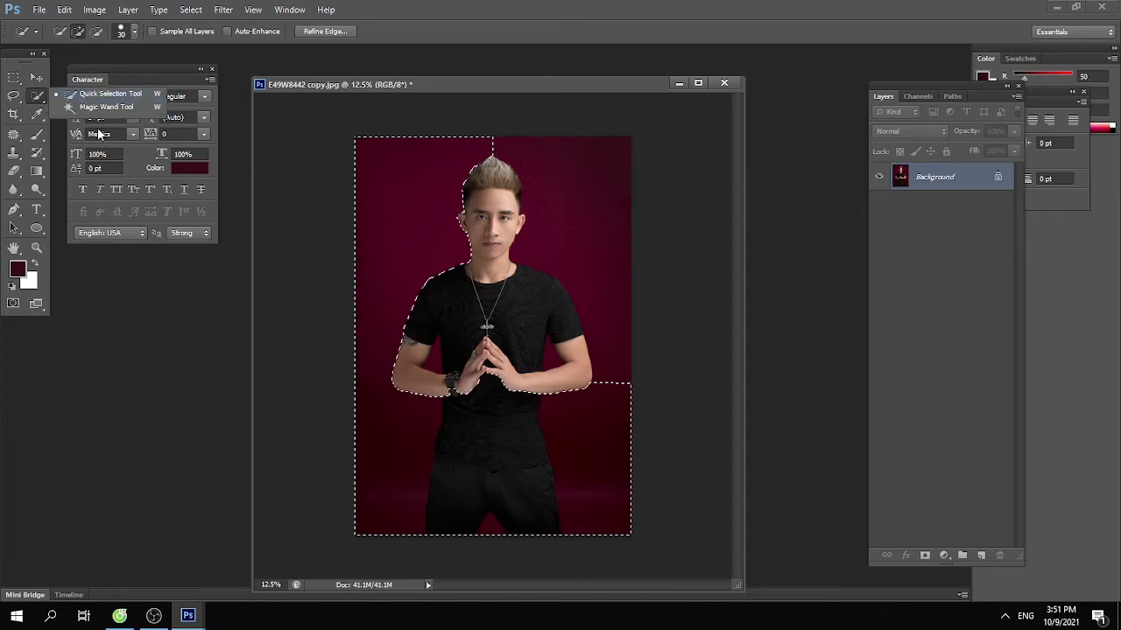
{"action": "left_click", "coordinate": [101, 107]}
{"action": "key", "text": "ctrl+d"}
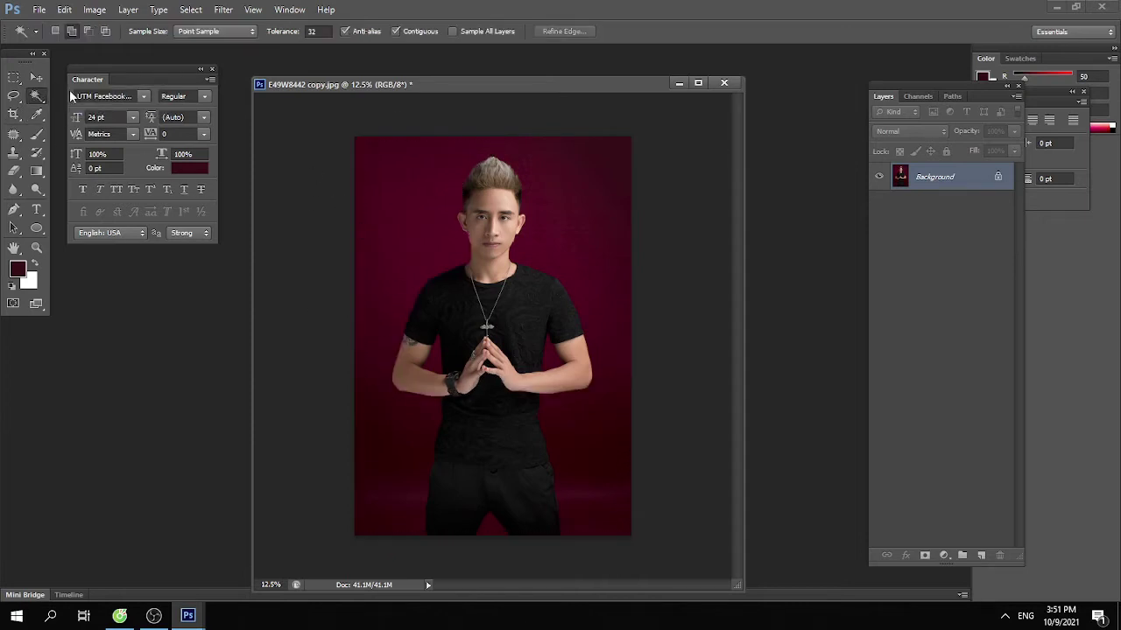
Select the maroon backdrop with the Magic Wand and copy the man onto Layer 1
{"action": "right_click", "coordinate": [42, 97]}
{"action": "left_click", "coordinate": [86, 107]}
{"action": "left_click", "coordinate": [455, 255]}
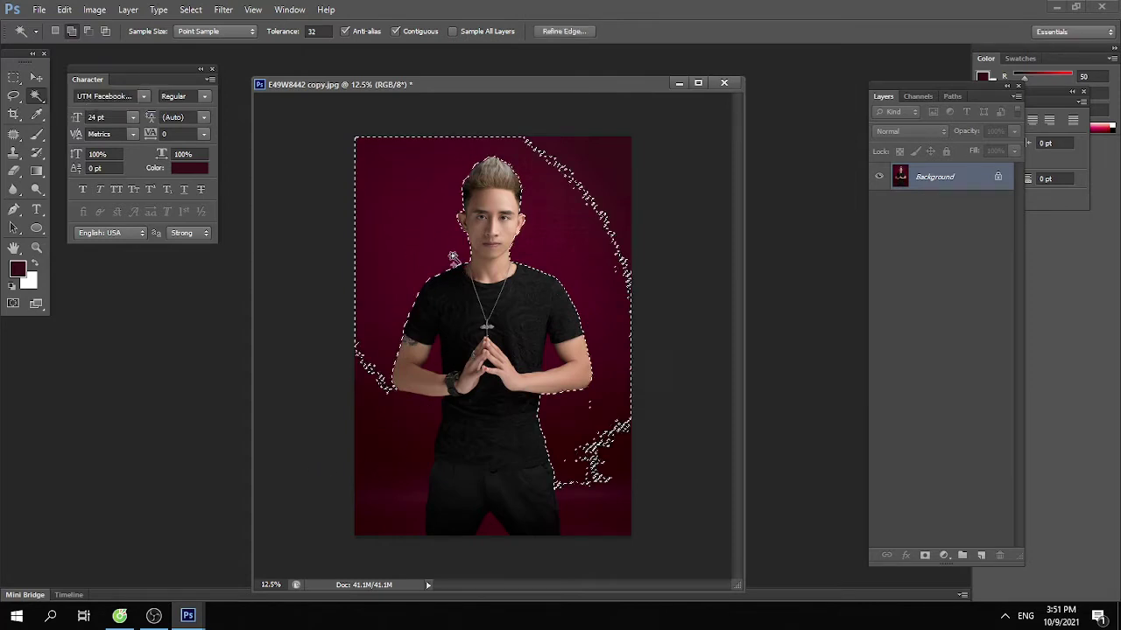
{"action": "left_click", "coordinate": [564, 201], "text": "shift"}
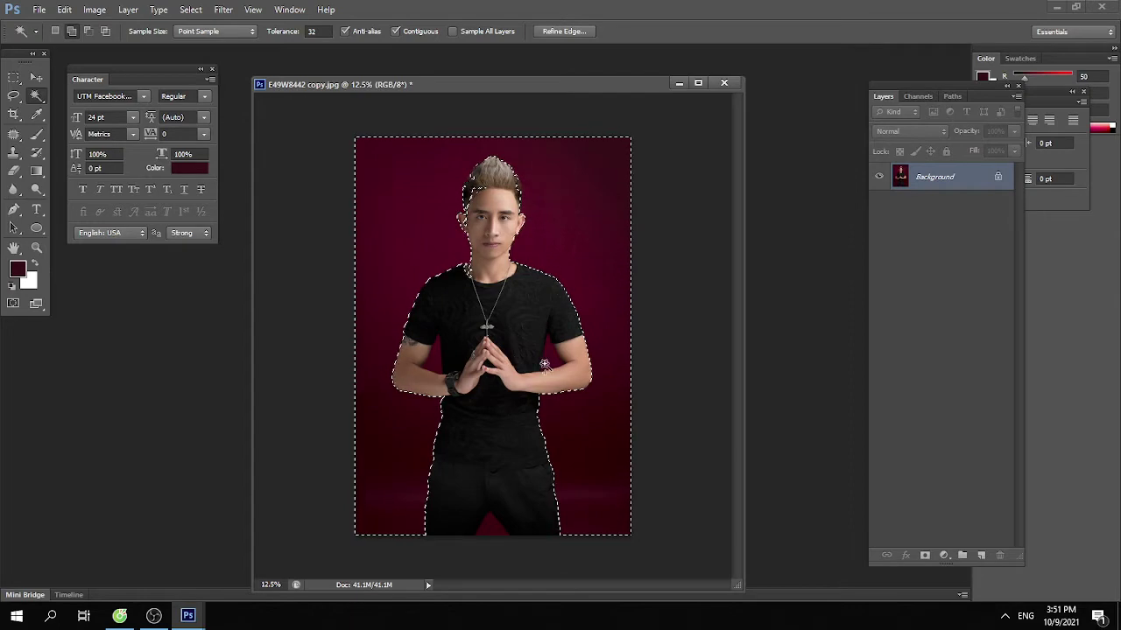
{"action": "left_click", "coordinate": [610, 232]}
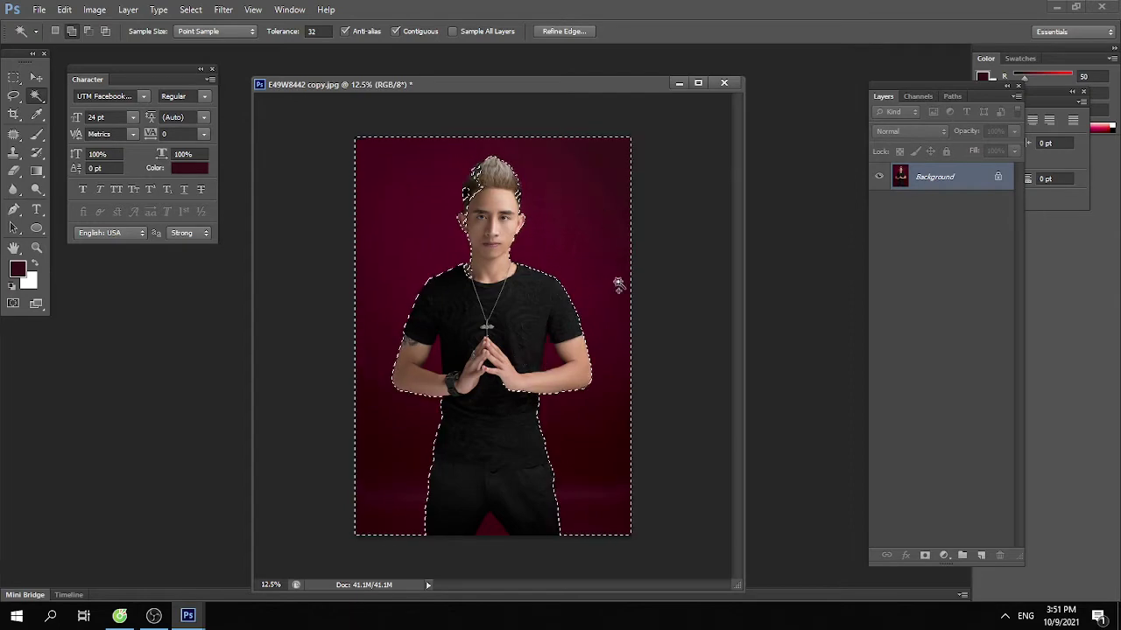
{"action": "key", "text": "ctrl+d"}
{"action": "left_click", "coordinate": [618, 181]}
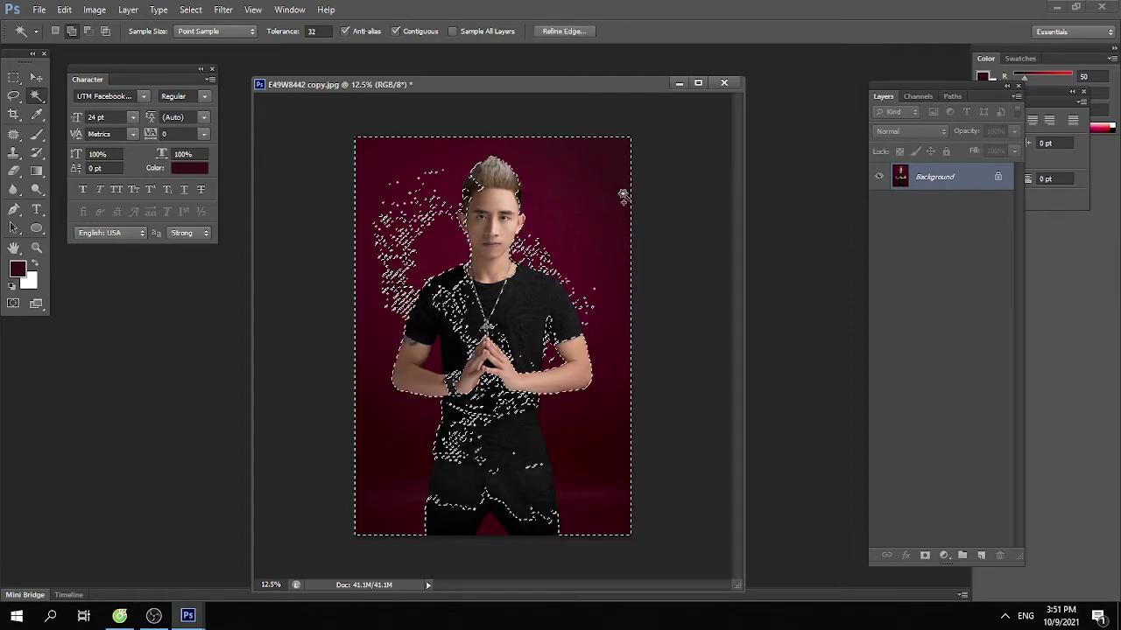
{"action": "key", "text": "ctrl+d"}
{"action": "left_click", "coordinate": [460, 249]}
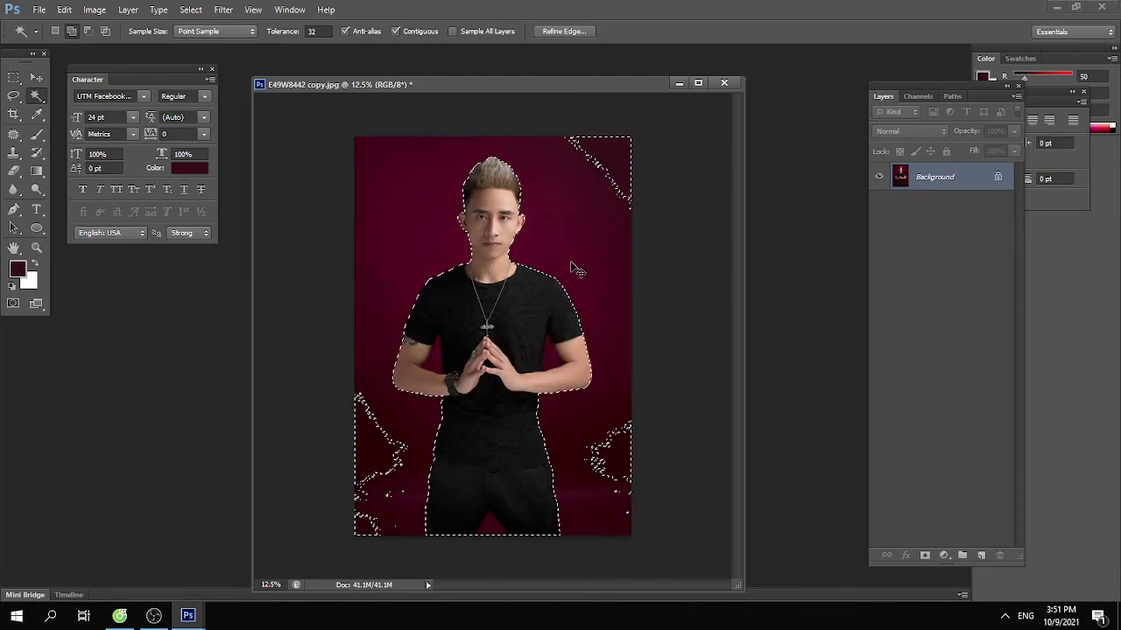
{"action": "key", "text": "ctrl+j"}
Paste the cut-out man onto a new layer, hide the Background, and position him on the canvas
{"action": "key", "text": "v"}
{"action": "left_click_drag", "start_coordinate": [483, 280], "coordinate": [496, 171]}
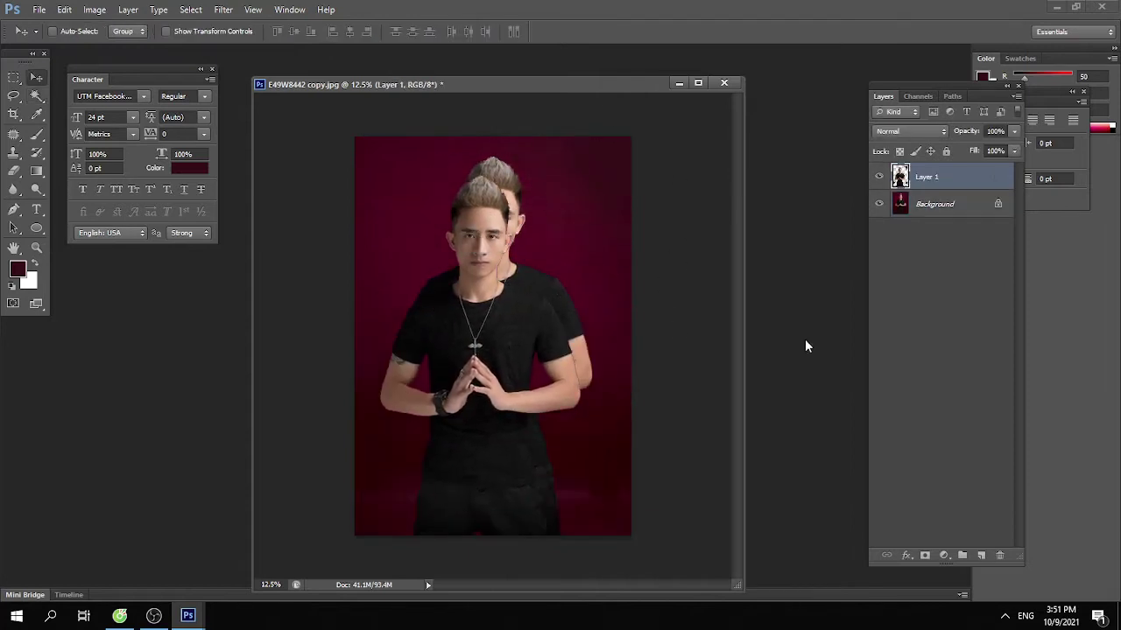
{"action": "left_click", "coordinate": [878, 204]}
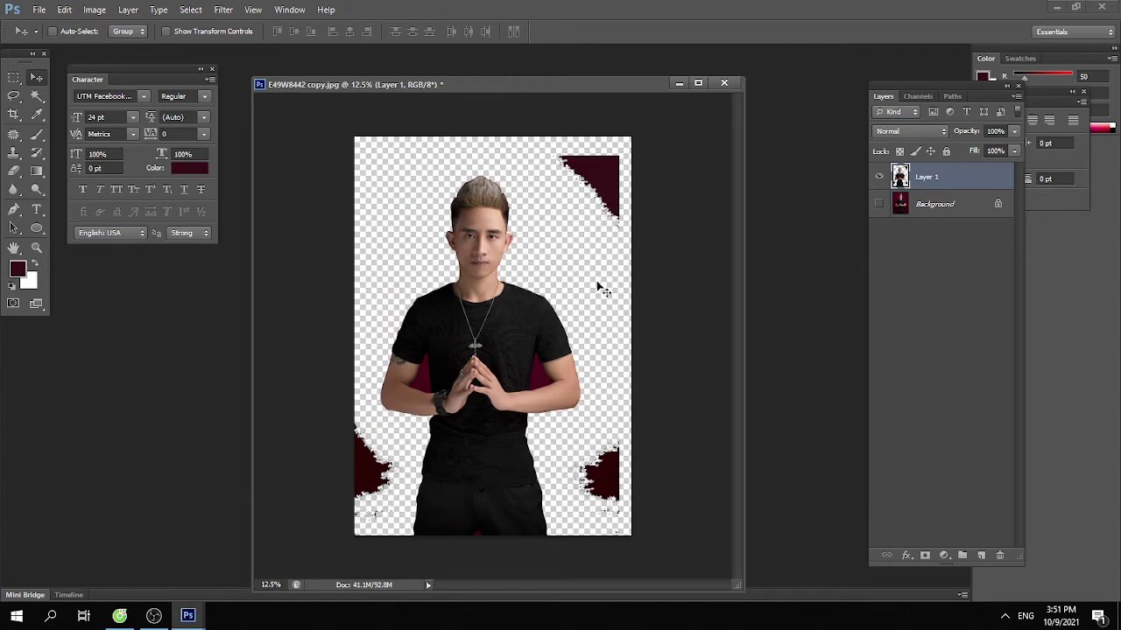
{"action": "left_click_drag", "start_coordinate": [600, 288], "coordinate": [540, 315]}
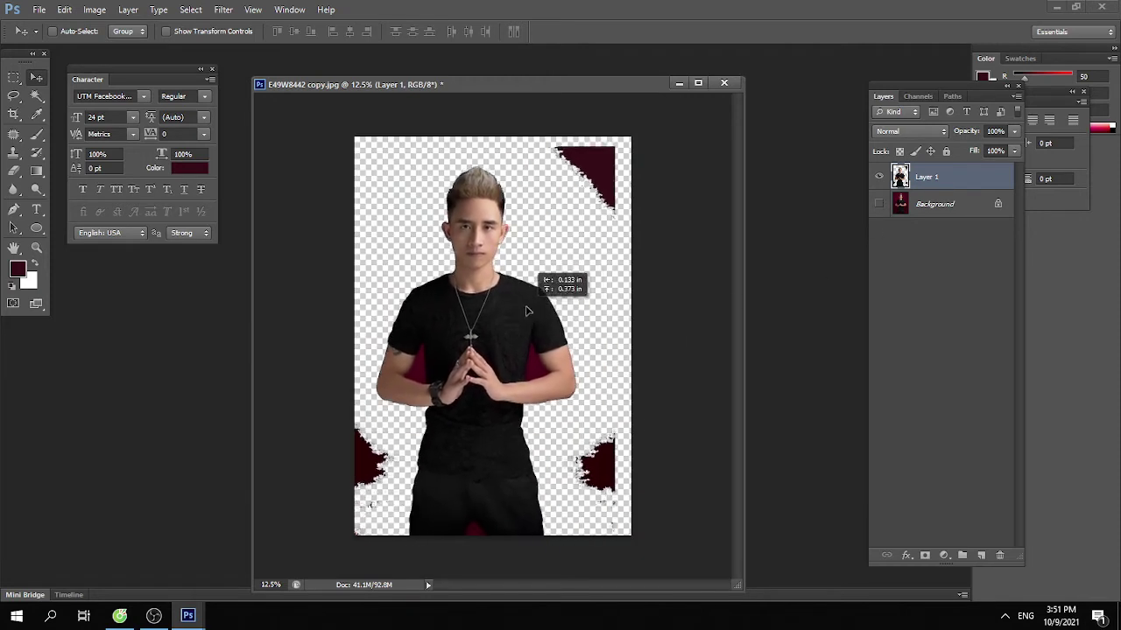
{"action": "left_click_drag", "start_coordinate": [539, 310], "coordinate": [542, 293]}
Lasso and delete the red patches at the top-right, right edge and left edge
{"action": "key", "text": "l"}
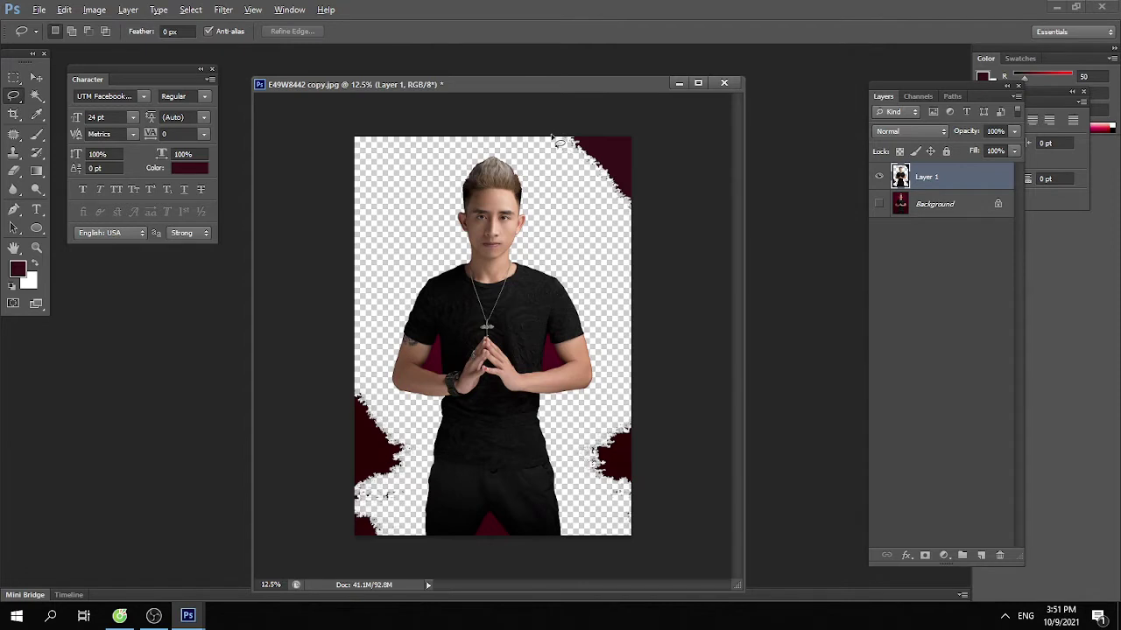
{"action": "left_click_drag", "start_coordinate": [558, 142], "coordinate": [562, 127]}
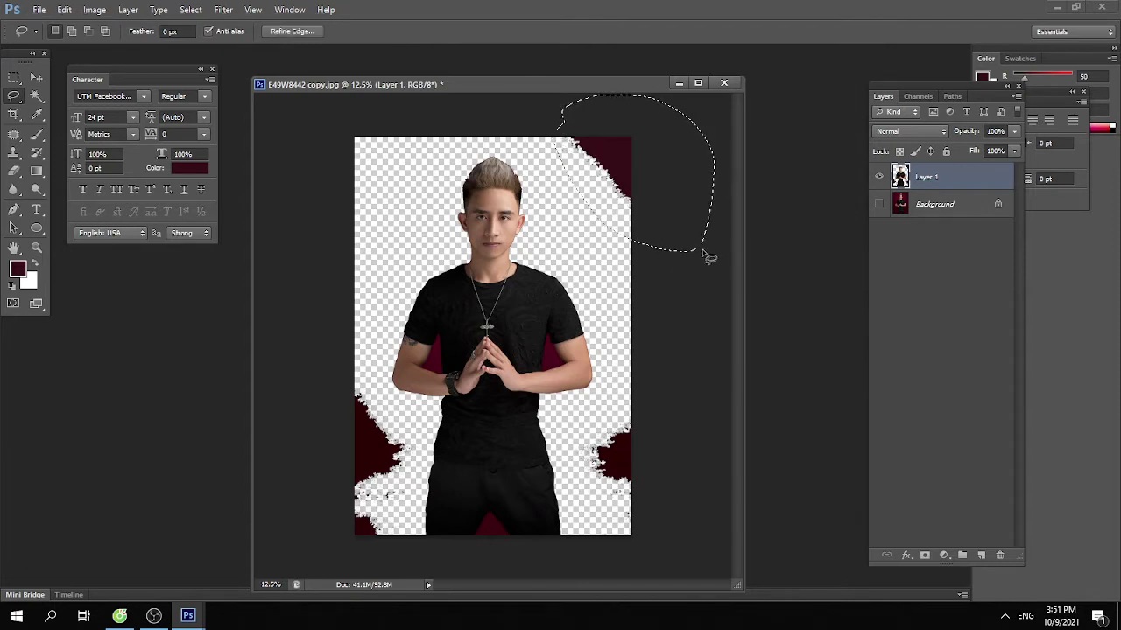
{"action": "key", "text": "Delete"}
{"action": "key", "text": "ctrl+d"}
{"action": "left_click_drag", "start_coordinate": [637, 371], "coordinate": [692, 321]}
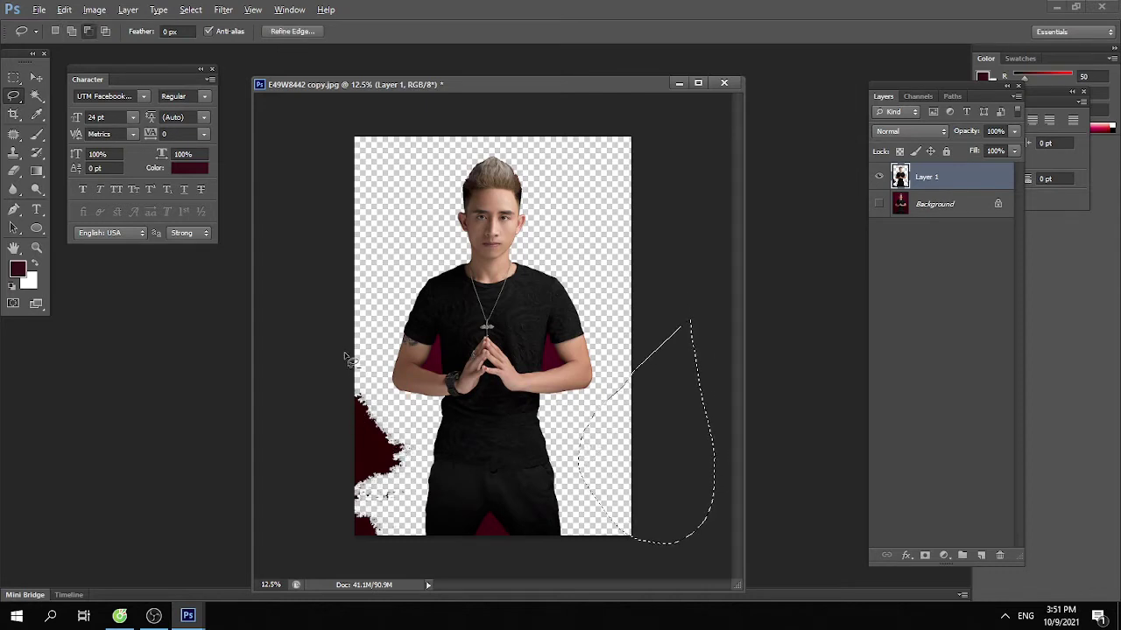
{"action": "key", "text": "ctrl+d"}
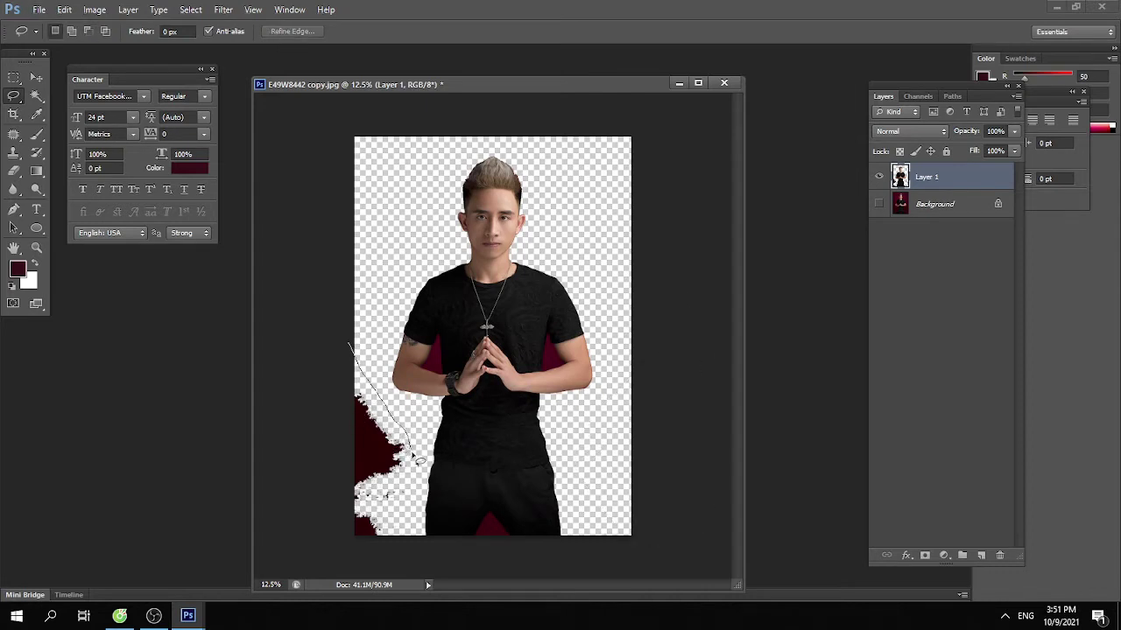
{"action": "left_click_drag", "start_coordinate": [418, 459], "coordinate": [352, 348]}
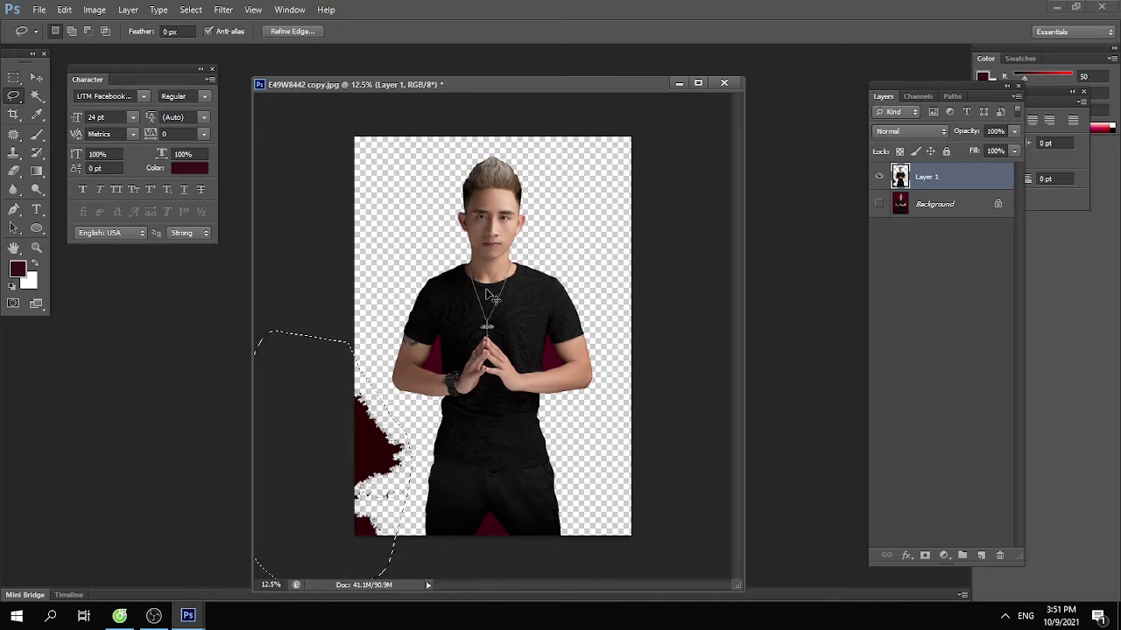
{"action": "key", "text": "Delete"}
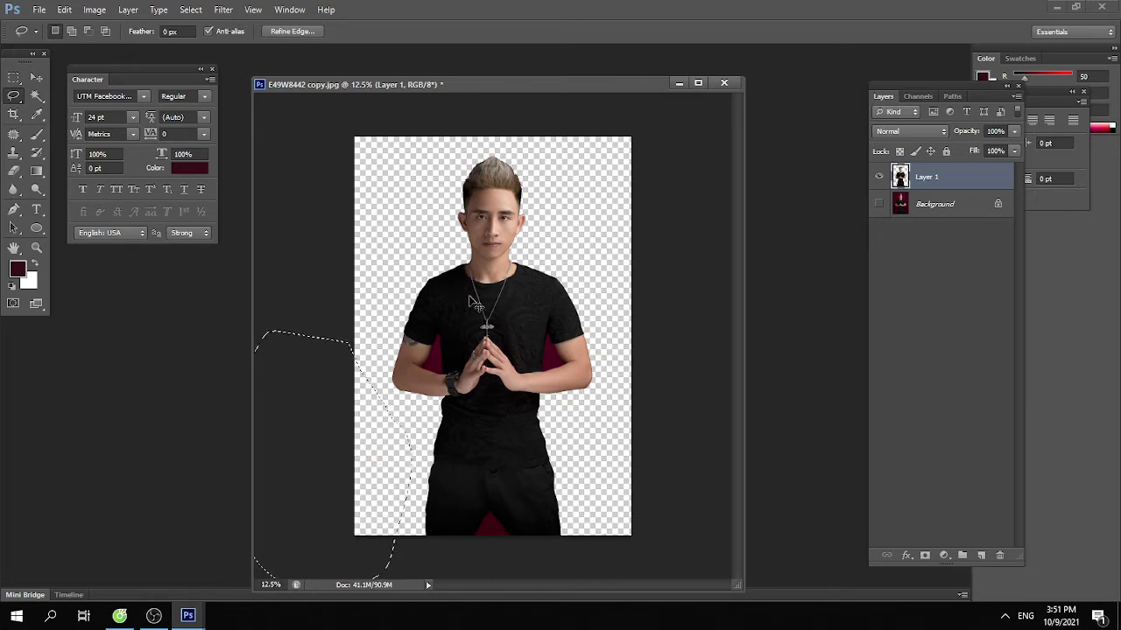
{"action": "key", "text": "ctrl+d"}
Magic Wand the red gaps beside both arms and delete them
{"action": "key", "text": "ctrl+plus"}
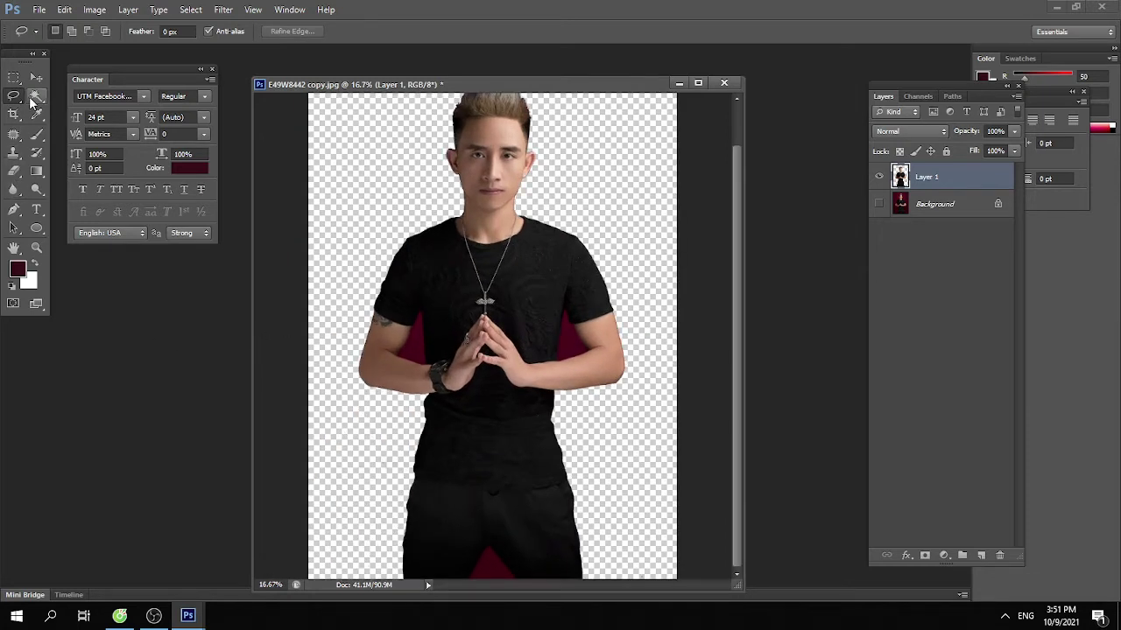
{"action": "left_click", "coordinate": [35, 97]}
{"action": "key", "text": "ctrl+plus"}
{"action": "key", "text": "ctrl+plus"}
{"action": "left_click", "coordinate": [425, 367]}
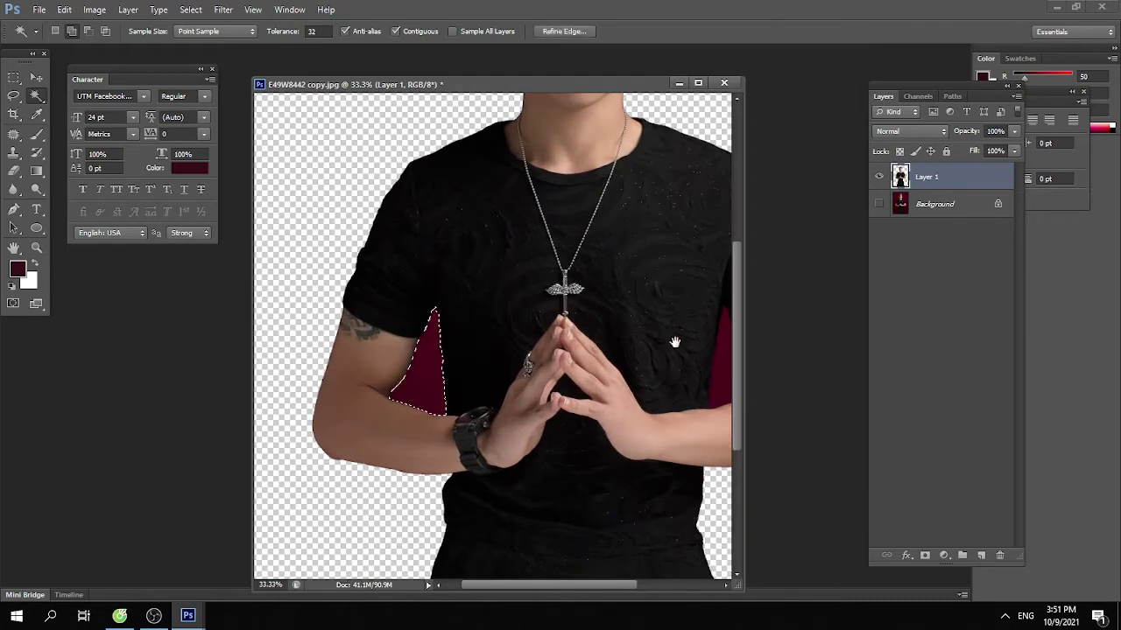
{"action": "left_click_drag", "start_coordinate": [674, 341], "coordinate": [391, 325]}
{"action": "left_click", "coordinate": [532, 354]}
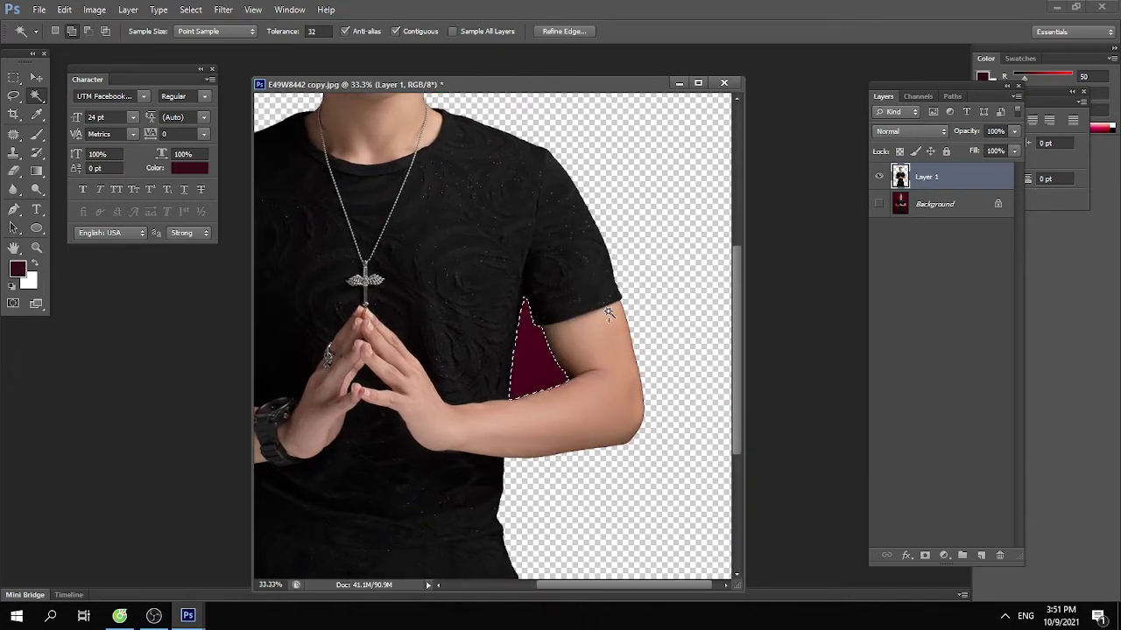
{"action": "key", "text": "Delete"}
{"action": "key", "text": "ctrl+minus"}
{"action": "key", "text": "ctrl+d"}
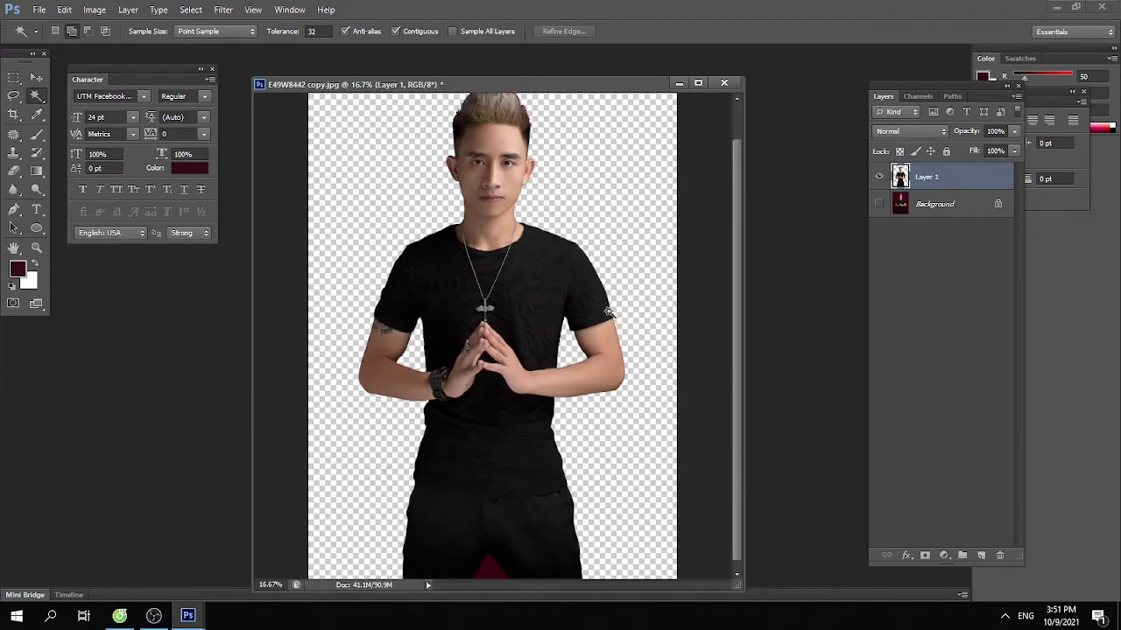
{"action": "scroll", "coordinate": [424, 153], "scroll_direction": "up", "scroll_amount": 2}
{"action": "scroll", "coordinate": [443, 169], "scroll_direction": "up", "scroll_amount": 3}
Trace a Pen path around the leftover area beside the ear and delete it
{"action": "scroll", "coordinate": [430, 387], "scroll_direction": "up", "scroll_amount": 1}
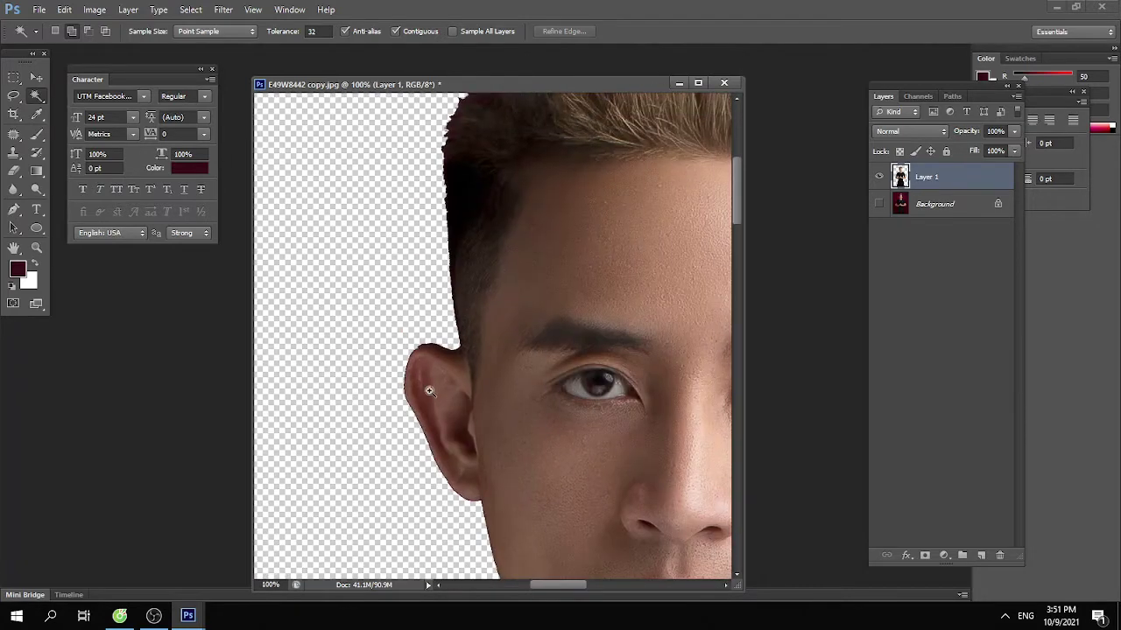
{"action": "scroll", "coordinate": [453, 346], "scroll_direction": "up", "scroll_amount": 1}
{"action": "key", "text": "p"}
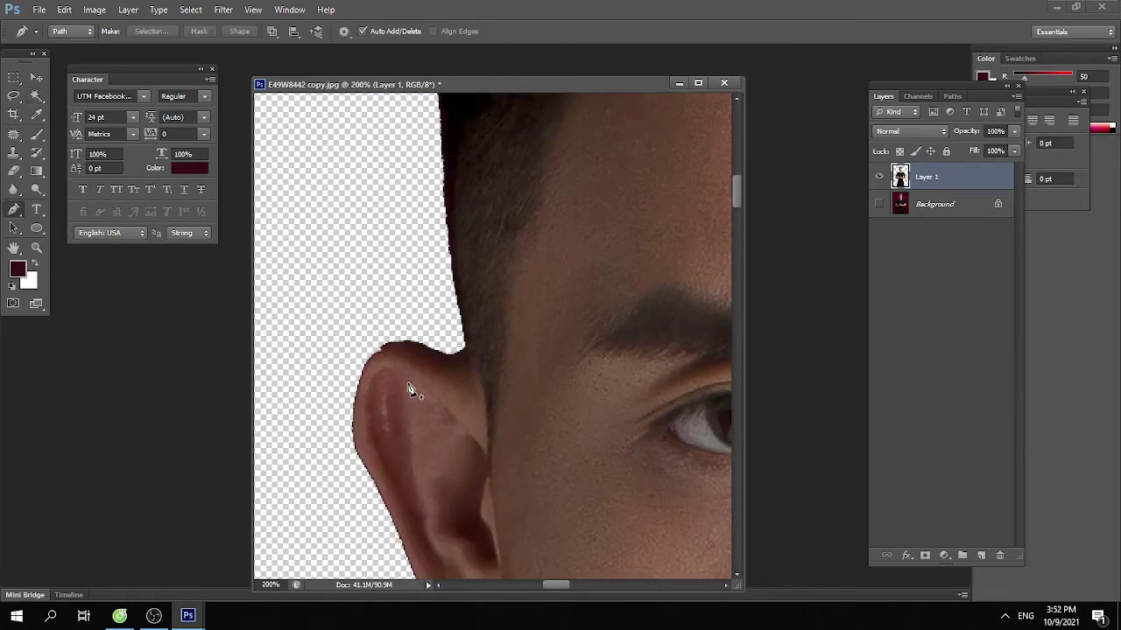
{"action": "left_click", "coordinate": [446, 355]}
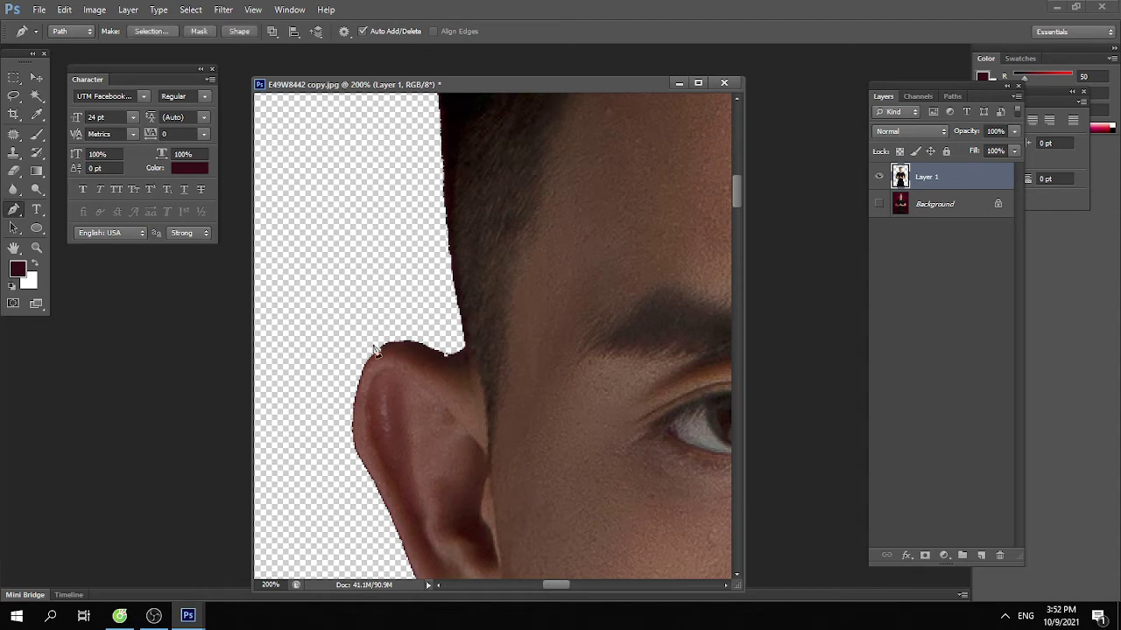
{"action": "mouse_move", "coordinate": [381, 353]}
{"action": "left_mouse_down"}
{"action": "mouse_move", "coordinate": [362, 367]}
{"action": "mouse_move", "coordinate": [471, 312]}
{"action": "left_mouse_up"}
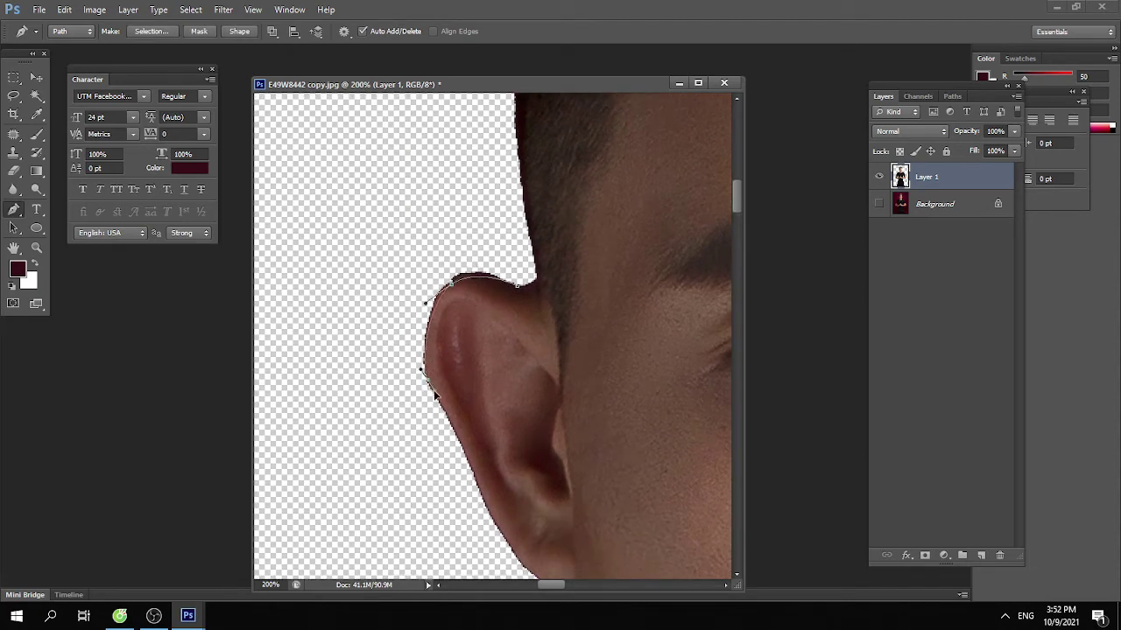
{"action": "left_click_drag", "start_coordinate": [351, 385], "coordinate": [411, 221]}
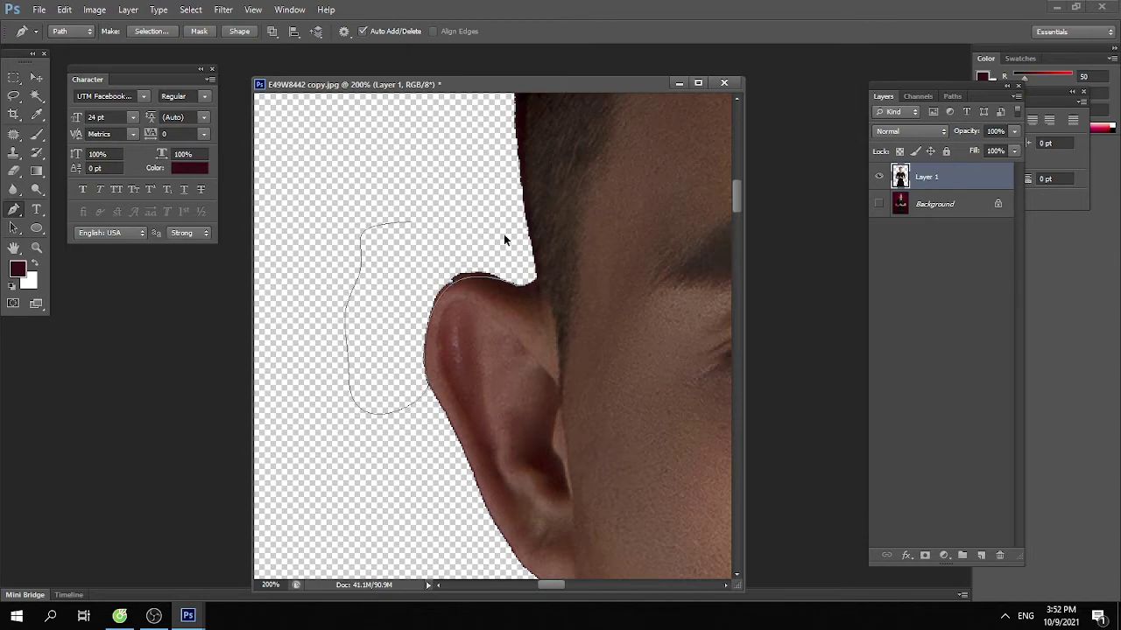
{"action": "key", "text": "ctrl+Return"}
{"action": "key", "text": "Delete"}
{"action": "key", "text": "ctrl+d"}
Magic Wand the dark-red patch between the legs and delete it
{"action": "scroll", "coordinate": [504, 239], "scroll_direction": "down", "scroll_amount": 2}
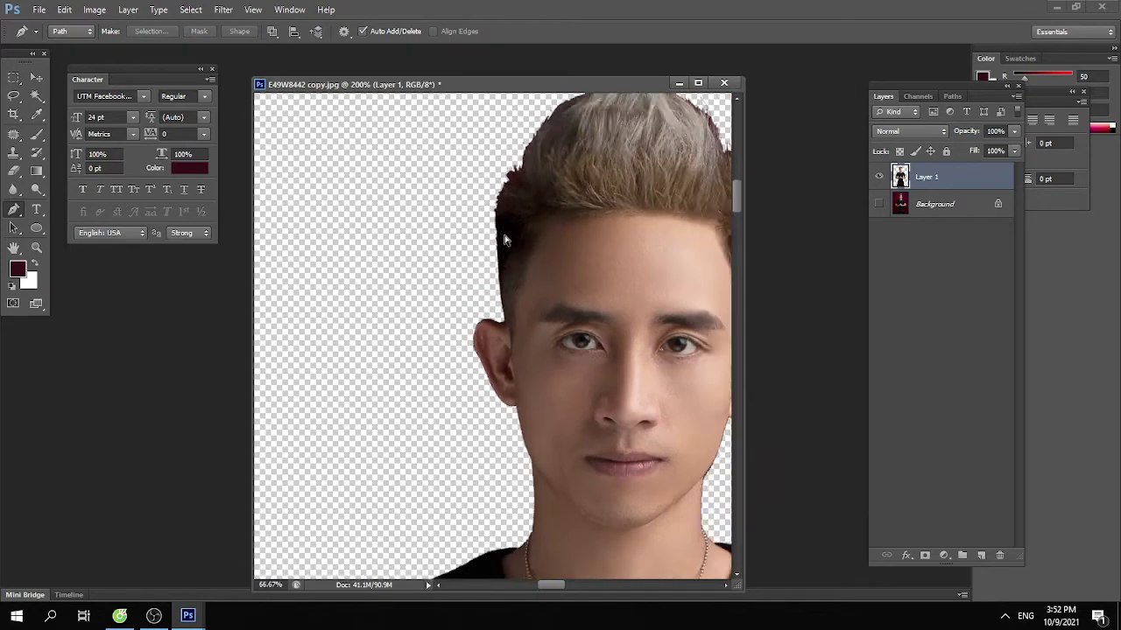
{"action": "scroll", "coordinate": [500, 236], "scroll_direction": "down", "scroll_amount": 3}
{"action": "scroll", "coordinate": [500, 236], "scroll_direction": "down", "scroll_amount": 2}
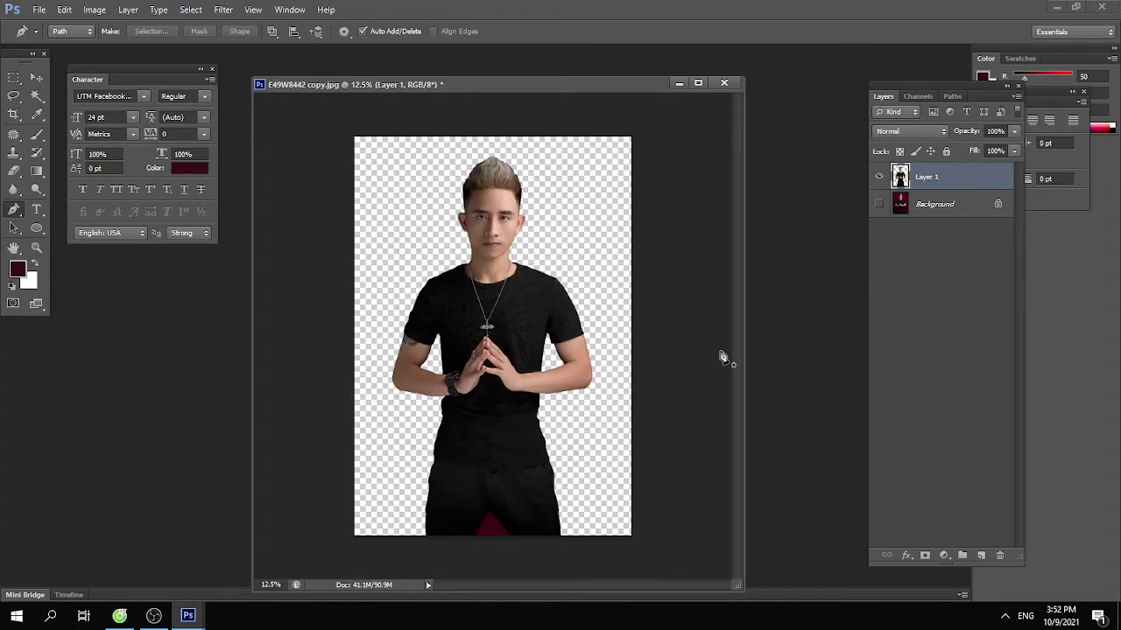
{"action": "left_click", "coordinate": [37, 95]}
{"action": "left_click", "coordinate": [485, 527]}
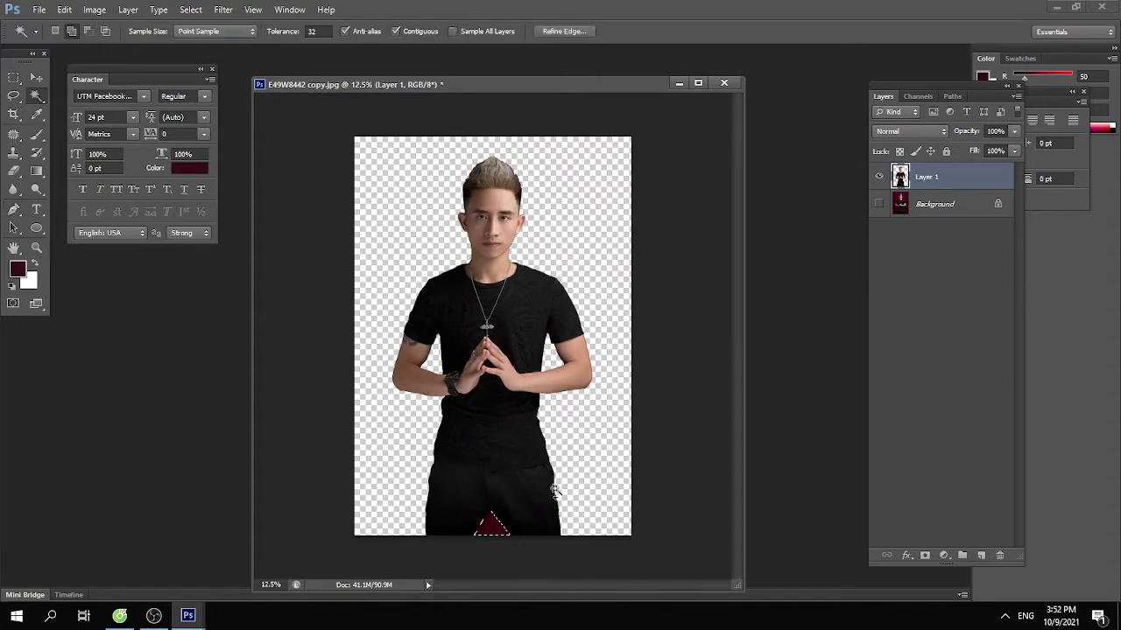
{"action": "key", "text": "Delete"}
{"action": "key", "text": "ctrl+d"}
{"action": "key", "text": "ctrl+o"}
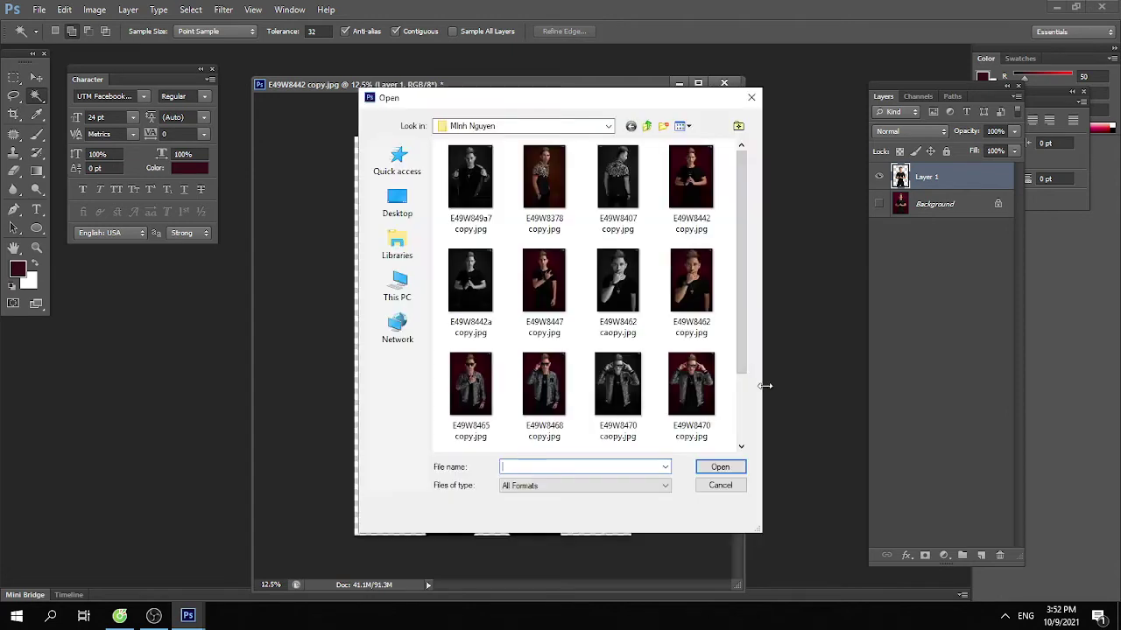
{"action": "left_click", "coordinate": [397, 201]}
{"action": "scroll", "coordinate": [717, 282], "scroll_direction": "down", "scroll_amount": 10}
{"action": "scroll", "coordinate": [701, 283], "scroll_direction": "up", "scroll_amount": 5}
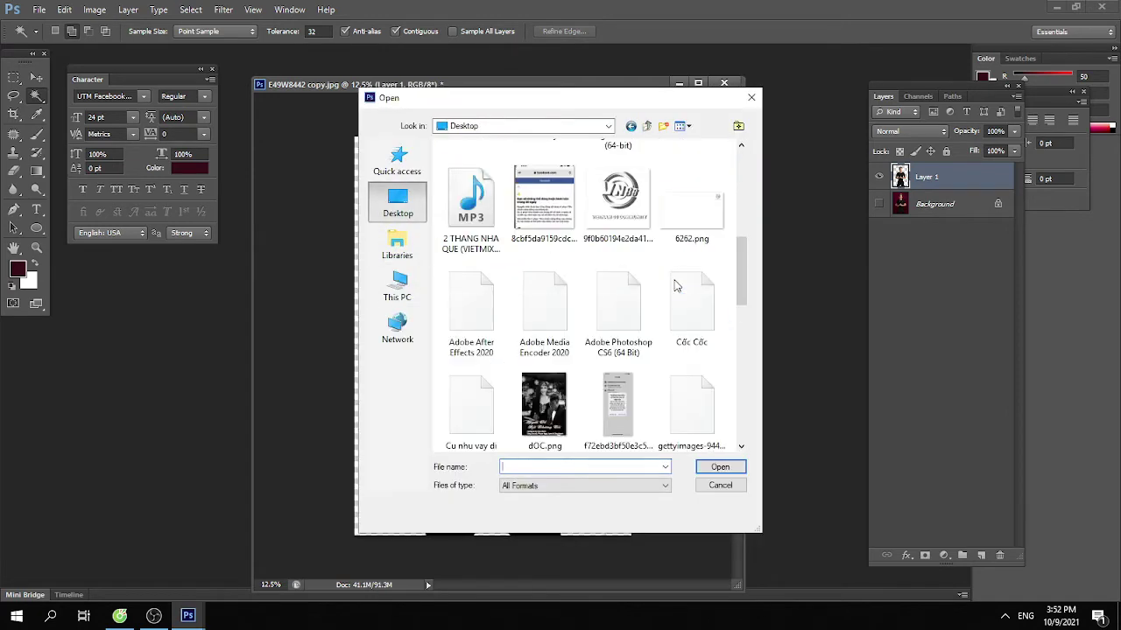
{"action": "scroll", "coordinate": [688, 285], "scroll_direction": "up", "scroll_amount": 4}
{"action": "scroll", "coordinate": [675, 286], "scroll_direction": "down", "scroll_amount": 3}
{"action": "scroll", "coordinate": [675, 286], "scroll_direction": "down", "scroll_amount": 5}
{"action": "scroll", "coordinate": [675, 286], "scroll_direction": "up", "scroll_amount": 3}
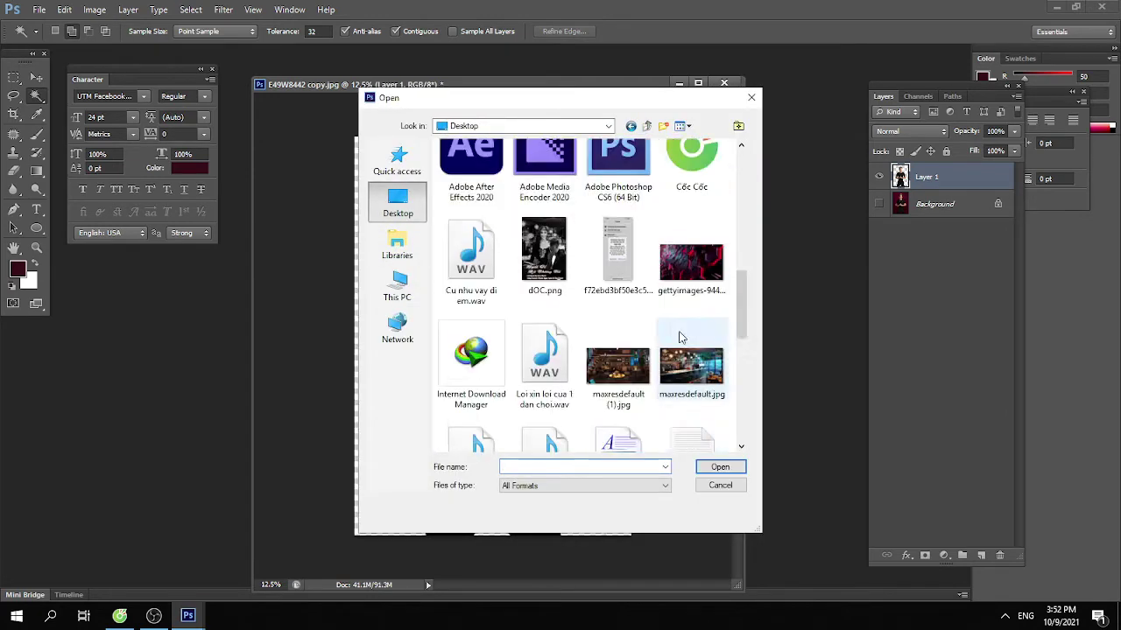
{"action": "scroll", "coordinate": [675, 286], "scroll_direction": "up", "scroll_amount": 2}
{"action": "double_click", "coordinate": [691, 416]}
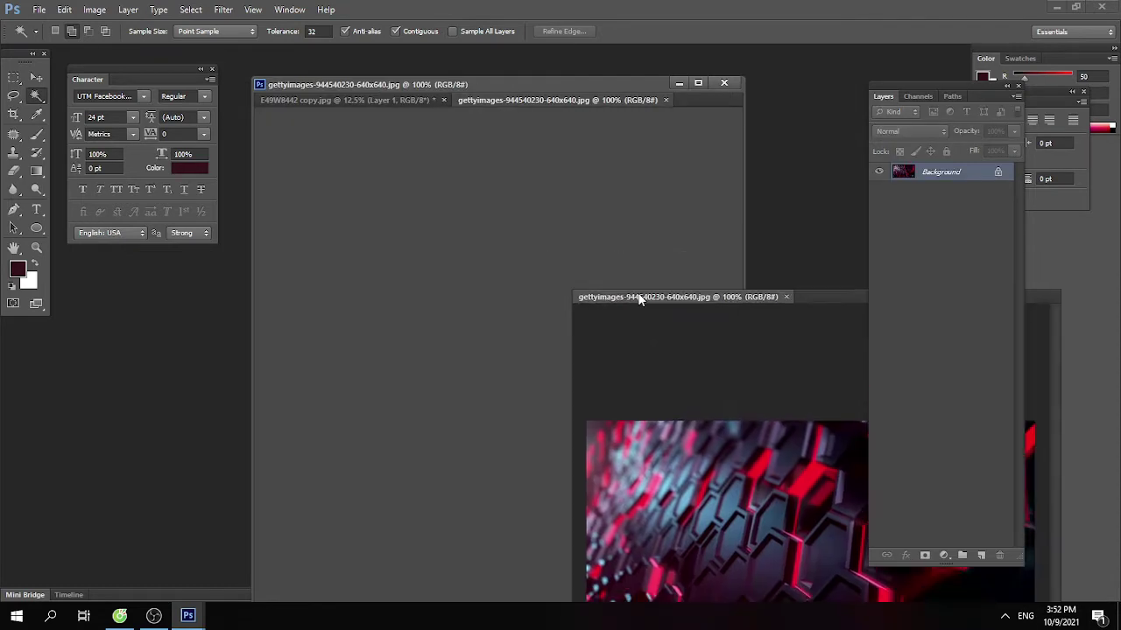
{"action": "left_click_drag", "start_coordinate": [521, 102], "coordinate": [648, 262]}
{"action": "key", "text": "v"}
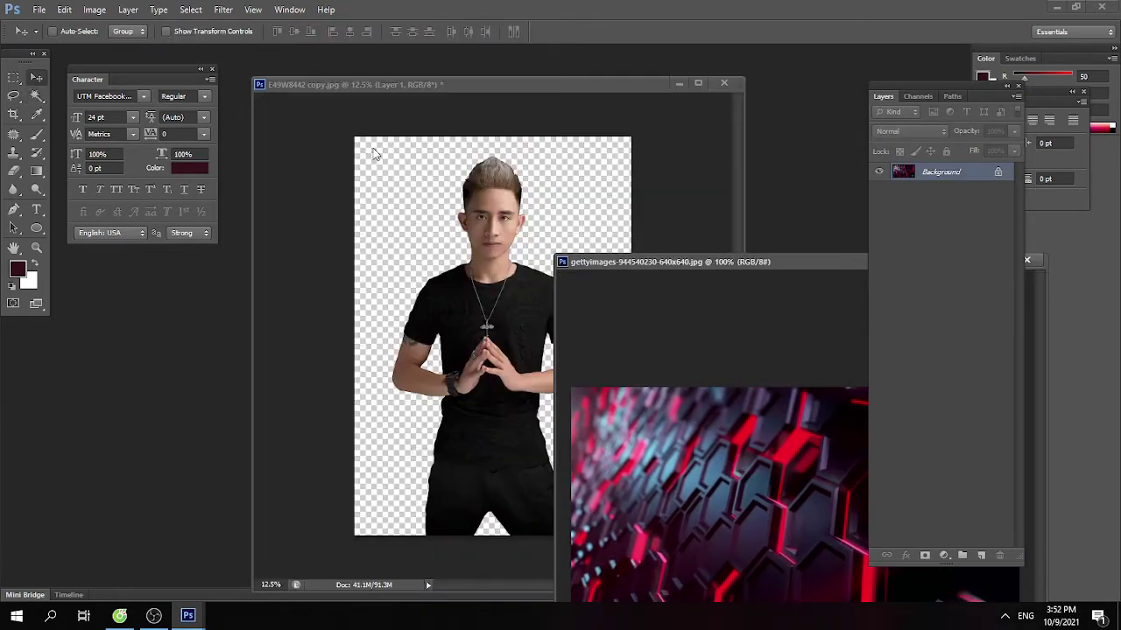
{"action": "left_click", "coordinate": [40, 9]}
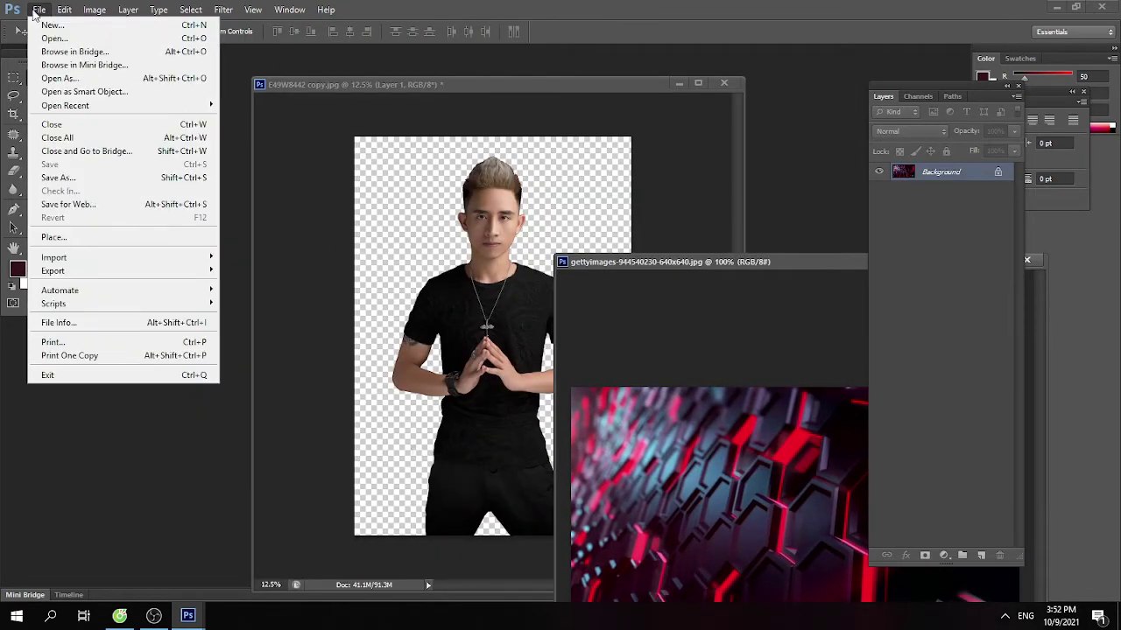
Create a new 1080 × 1920 pixel document at 300 ppi
{"action": "left_click", "coordinate": [40, 9]}
{"action": "key", "text": "ctrl+n"}
{"action": "left_click", "coordinate": [584, 214]}
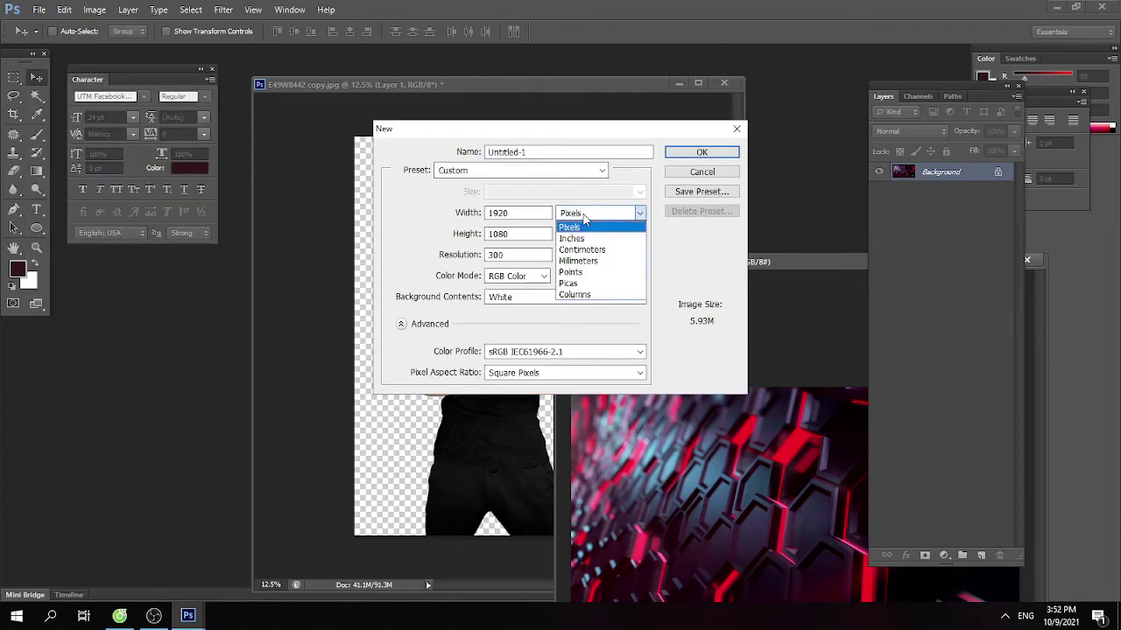
{"action": "left_click", "coordinate": [526, 219]}
{"action": "double_click", "coordinate": [524, 213]}
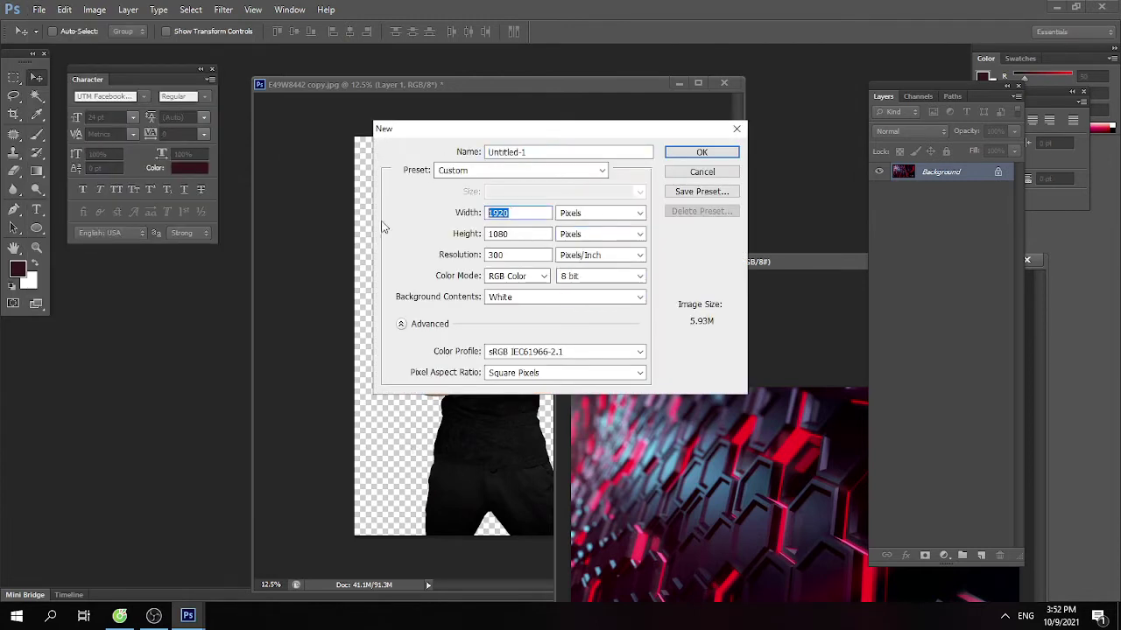
{"action": "type", "text": "1080"}
{"action": "key", "text": "Tab"}
{"action": "key", "text": "Tab"}
{"action": "type", "text": "1"}
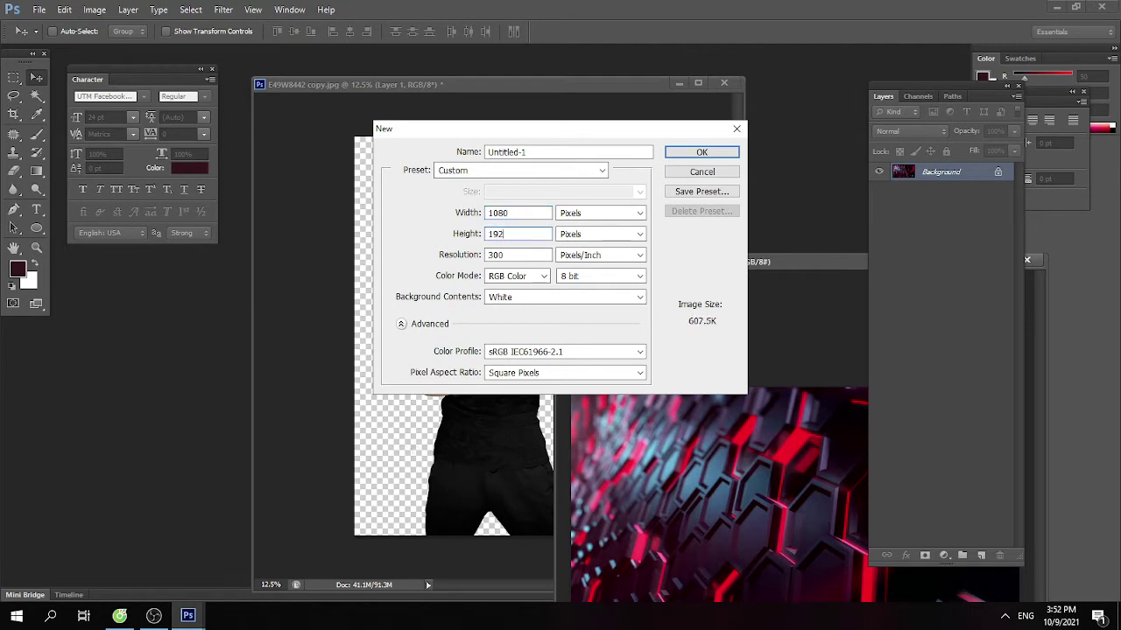
{"action": "key", "text": "Return"}
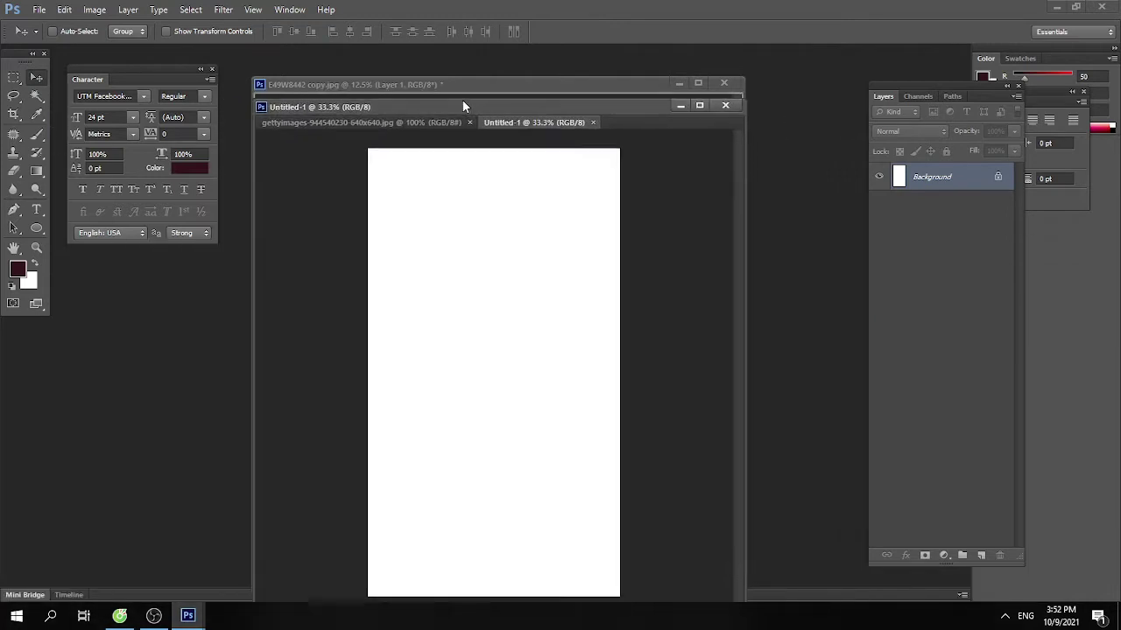
Rearrange the document windows, close the blank document, and create another 1080 × 1920 document
{"action": "left_click_drag", "start_coordinate": [765, 263], "coordinate": [466, 98]}
{"action": "left_click_drag", "start_coordinate": [639, 101], "coordinate": [198, 173]}
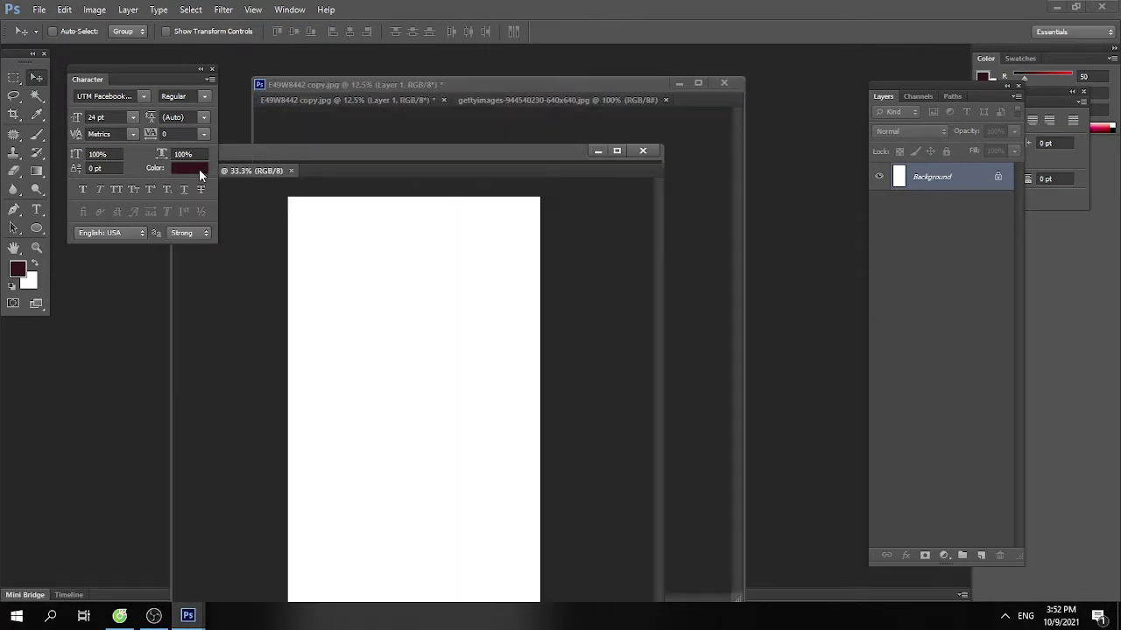
{"action": "left_click", "coordinate": [642, 151]}
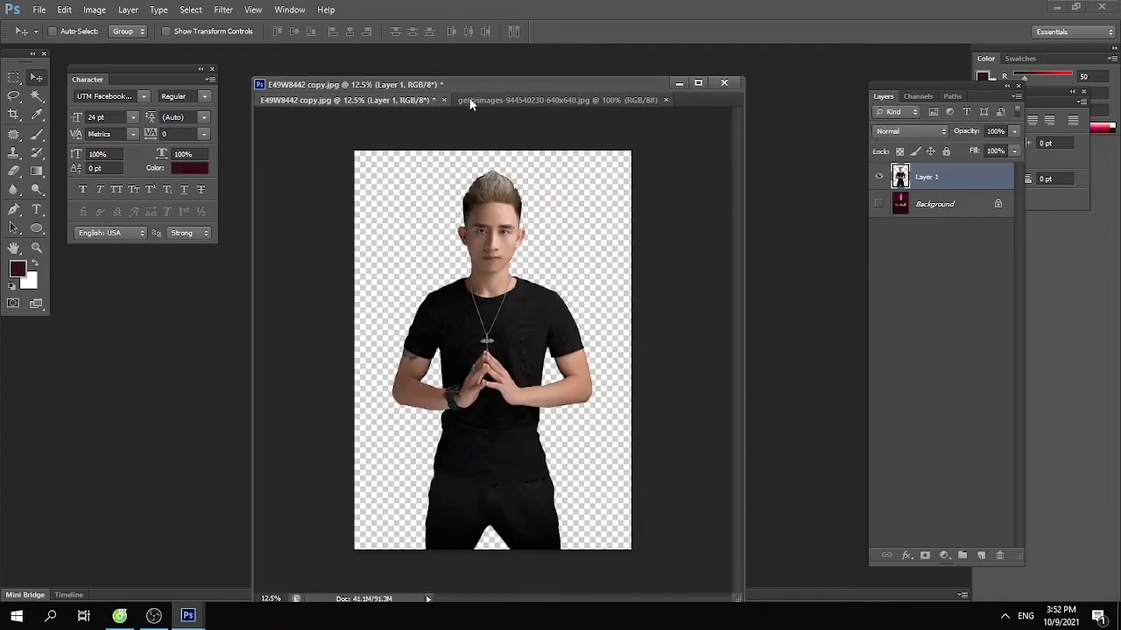
{"action": "mouse_move", "coordinate": [472, 100]}
{"action": "left_mouse_down"}
{"action": "mouse_move", "coordinate": [560, 198]}
{"action": "mouse_move", "coordinate": [569, 170]}
{"action": "left_mouse_up"}
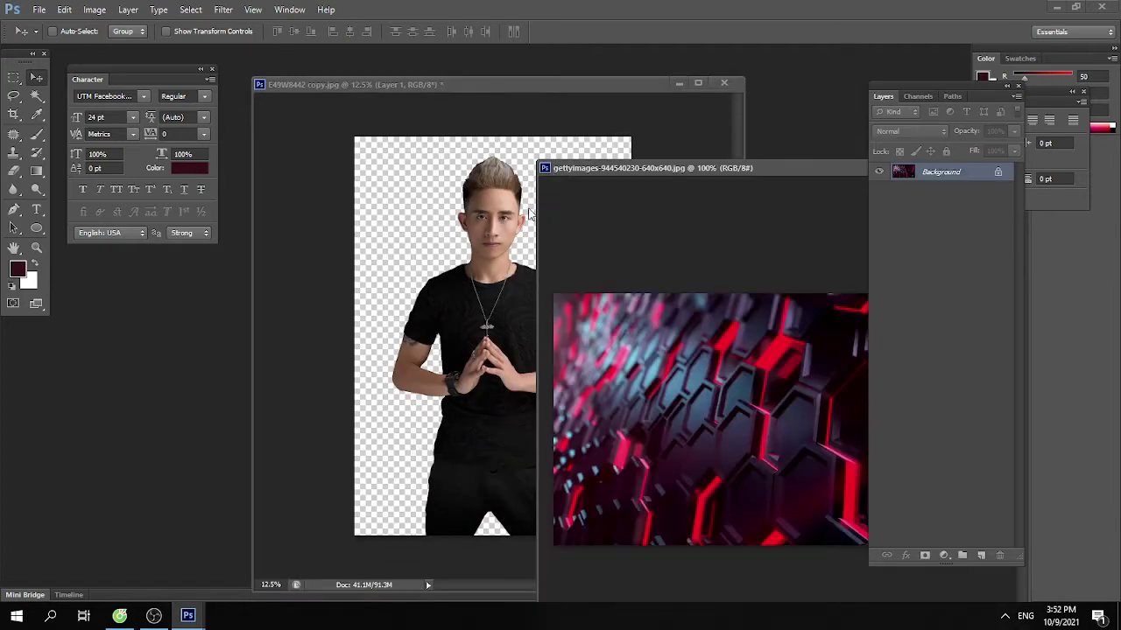
{"action": "left_click", "coordinate": [363, 256]}
{"action": "key", "text": "ctrl+n"}
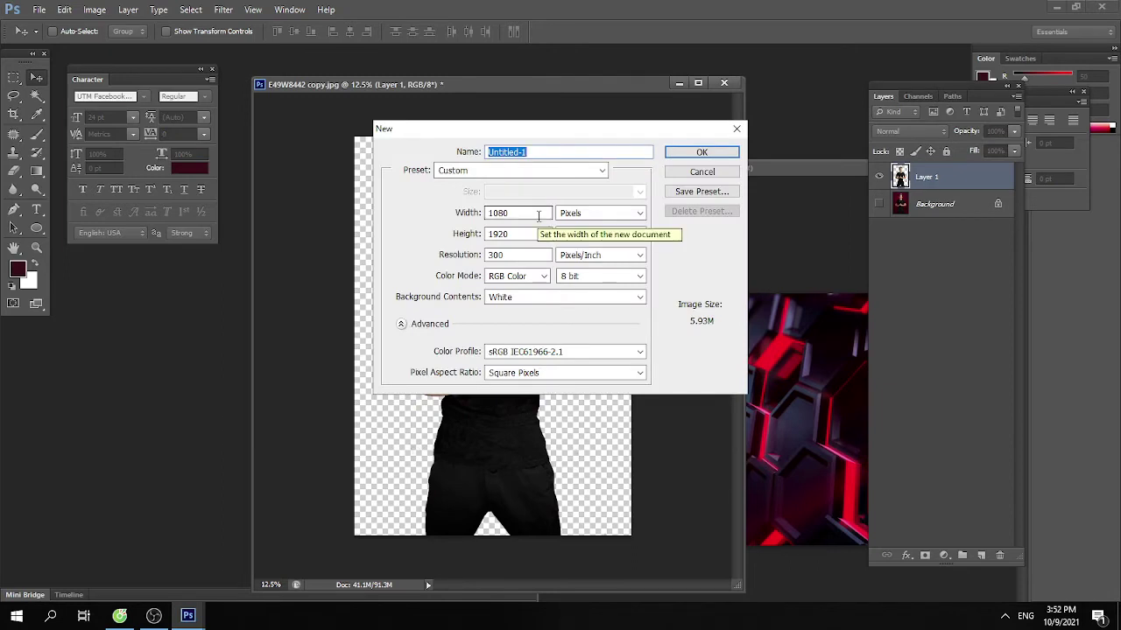
{"action": "key", "text": "Return"}
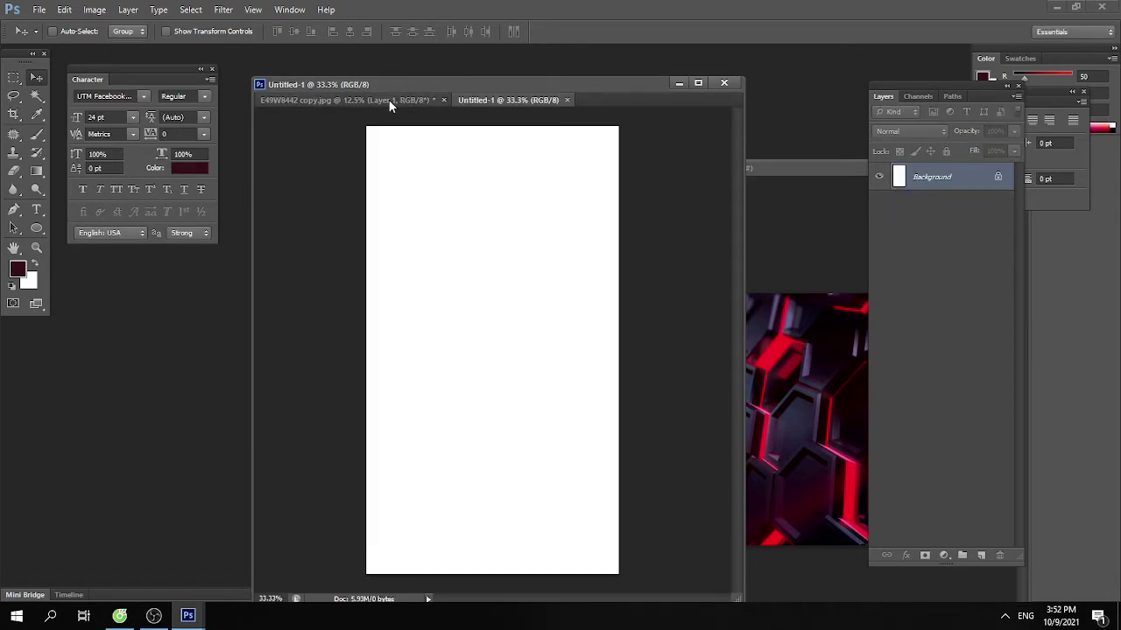
Drag the hexagon image into the new document, rotate it 90° clockwise and flip it horizontally
{"action": "left_click_drag", "start_coordinate": [390, 98], "coordinate": [271, 149]}
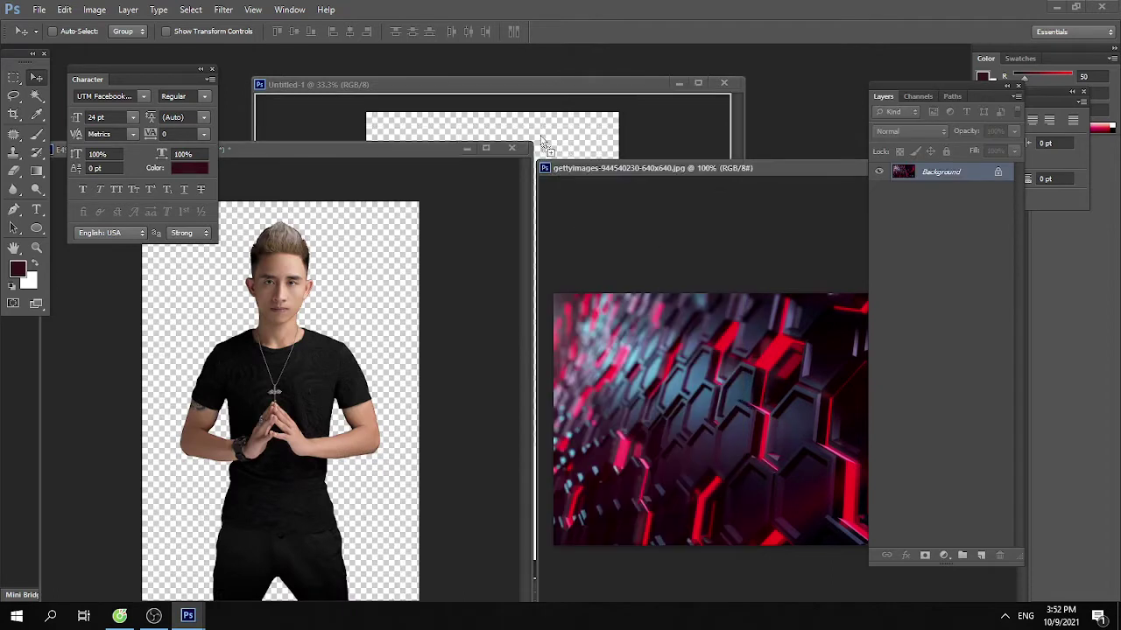
{"action": "mouse_move", "coordinate": [783, 429]}
{"action": "left_mouse_down"}
{"action": "mouse_move", "coordinate": [464, 316]}
{"action": "mouse_move", "coordinate": [519, 320]}
{"action": "left_mouse_up"}
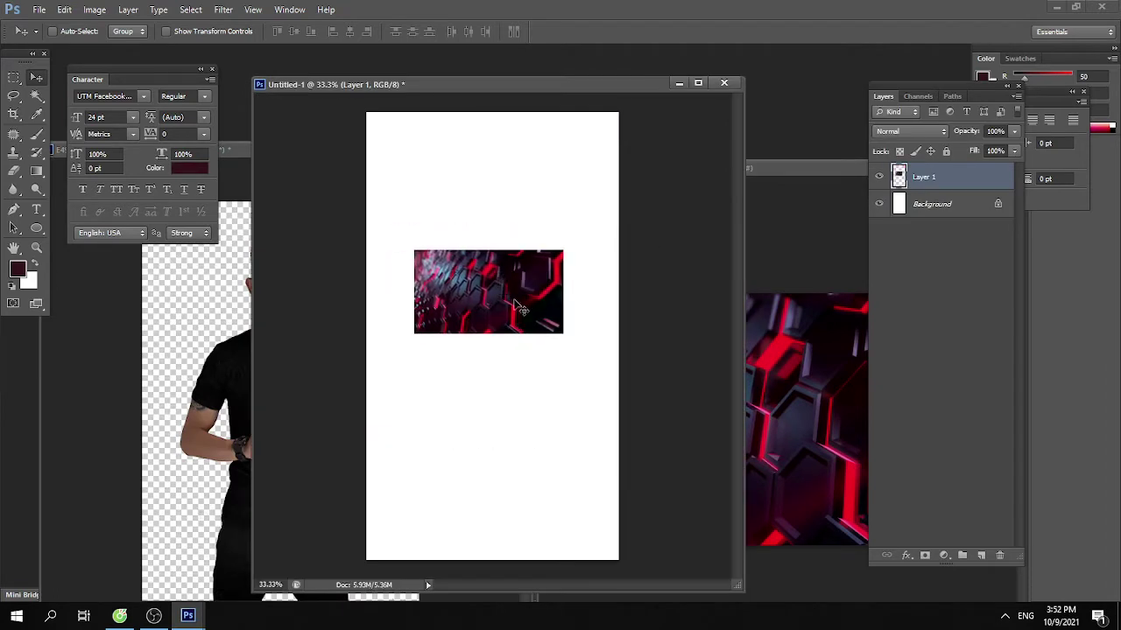
{"action": "key", "text": "ctrl+t"}
{"action": "right_click", "coordinate": [493, 278]}
{"action": "left_click", "coordinate": [548, 451]}
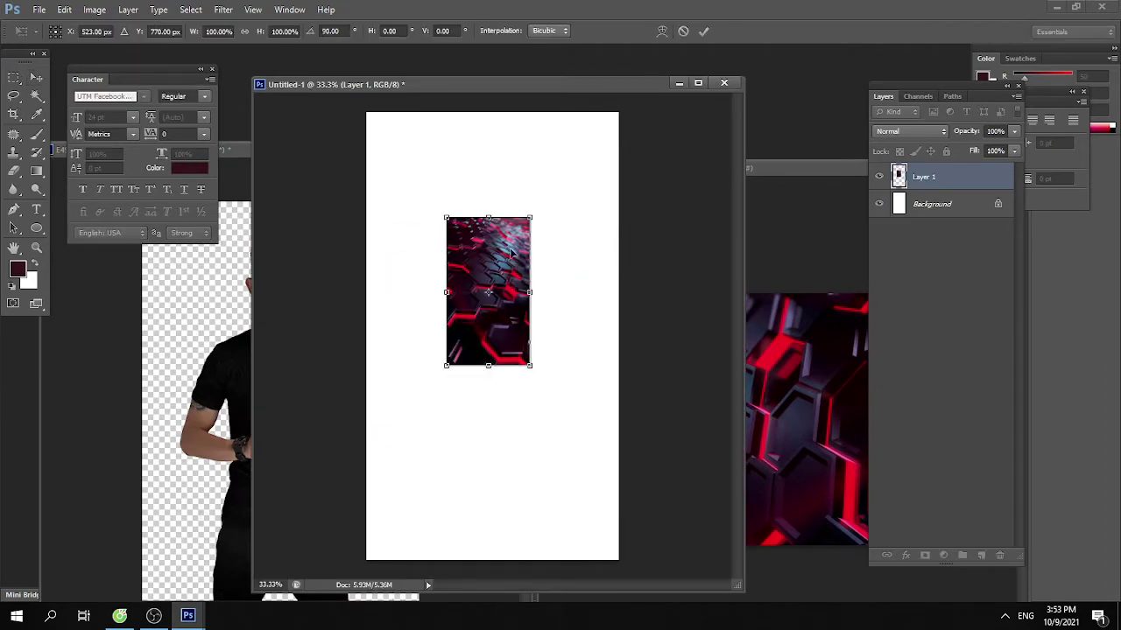
{"action": "right_click", "coordinate": [487, 278]}
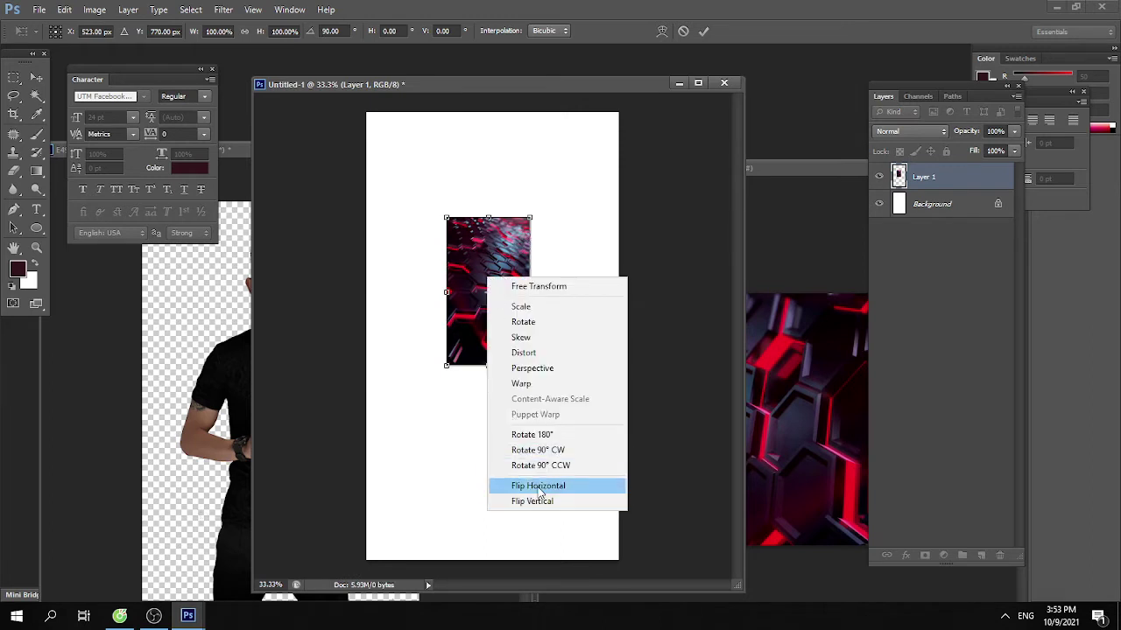
{"action": "left_click", "coordinate": [539, 486]}
Rotate the hexagon 180° and 90° counter-clockwise, then enlarge it about 358% to fill the canvas
{"action": "right_click", "coordinate": [485, 251]}
{"action": "left_click", "coordinate": [532, 406]}
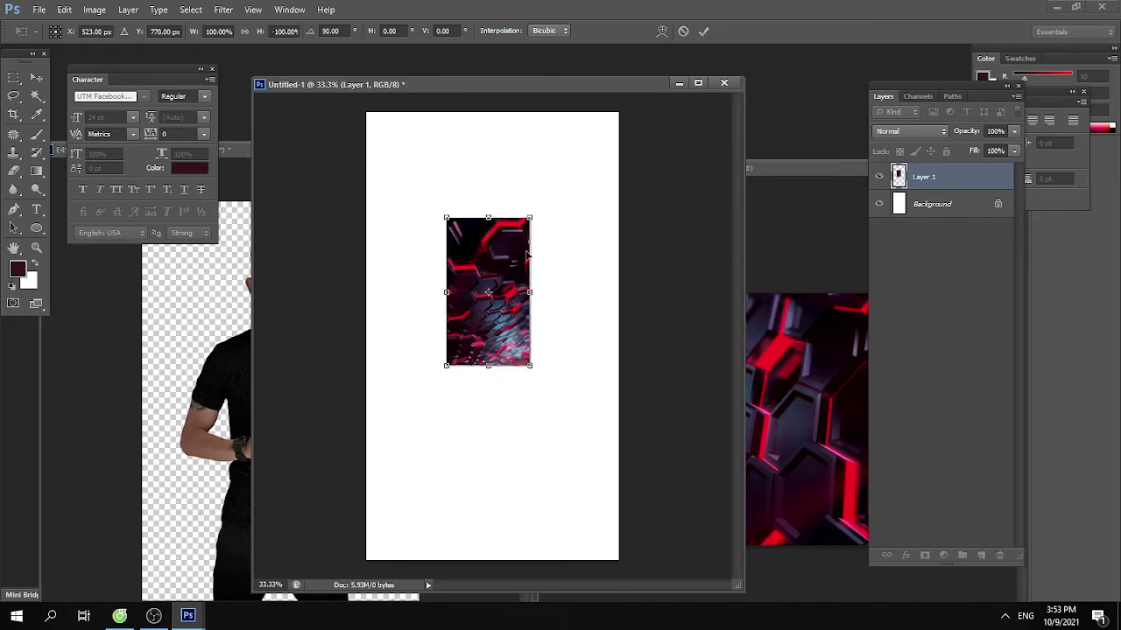
{"action": "right_click", "coordinate": [499, 243]}
{"action": "left_click", "coordinate": [561, 431]}
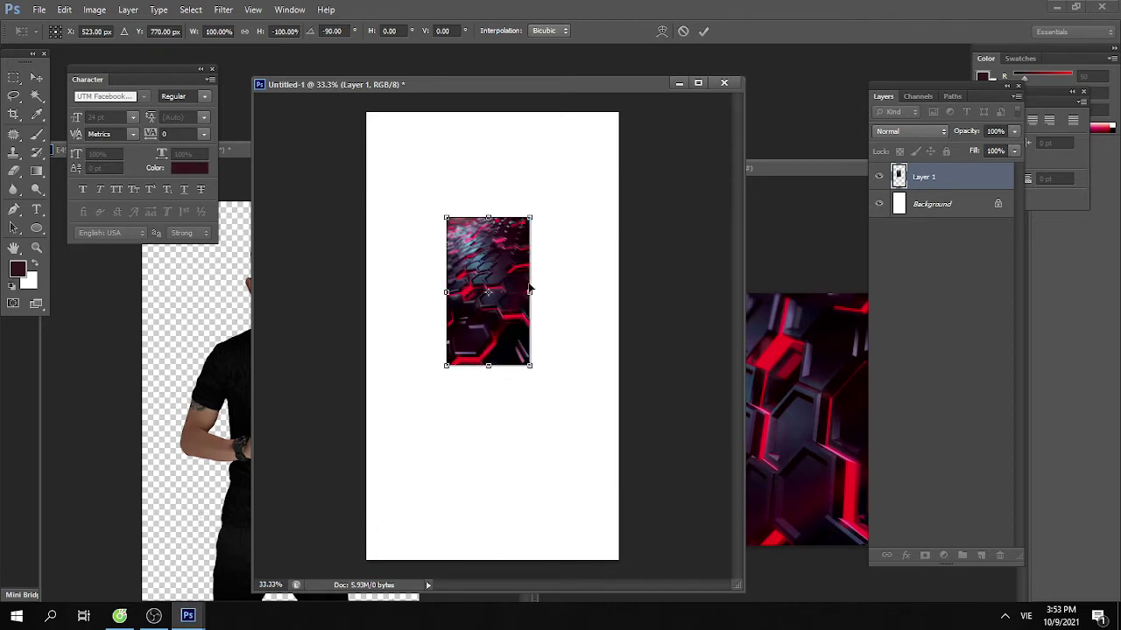
{"action": "left_click_drag", "start_coordinate": [524, 221], "coordinate": [643, 58]}
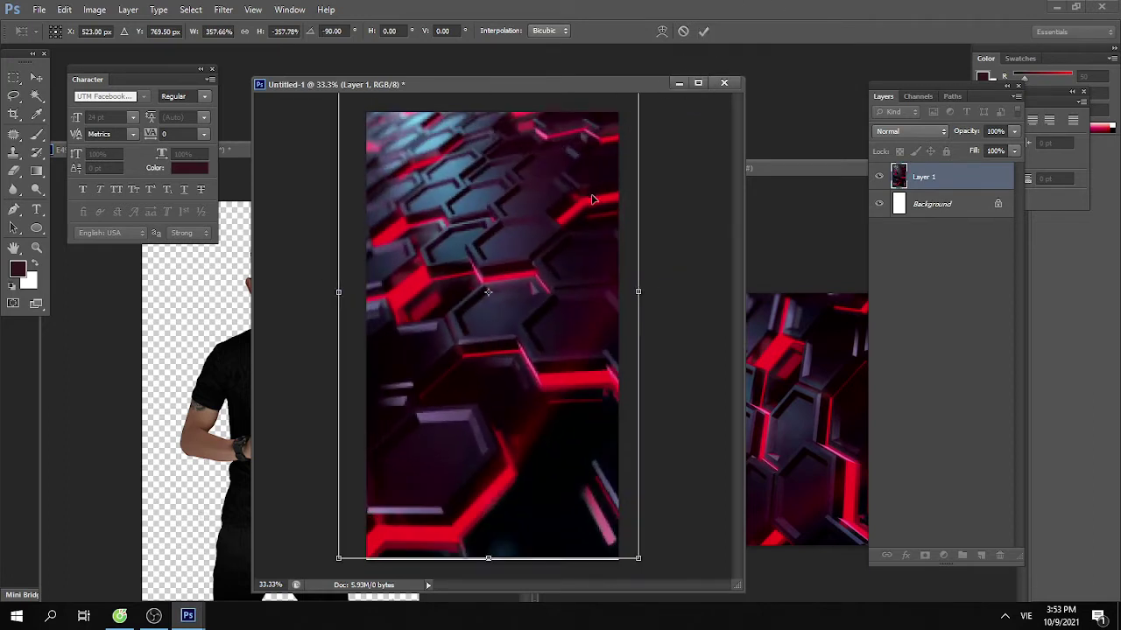
{"action": "left_click_drag", "start_coordinate": [593, 235], "coordinate": [593, 290]}
{"action": "key", "text": "Return"}
{"action": "key", "text": "ctrl+minus"}
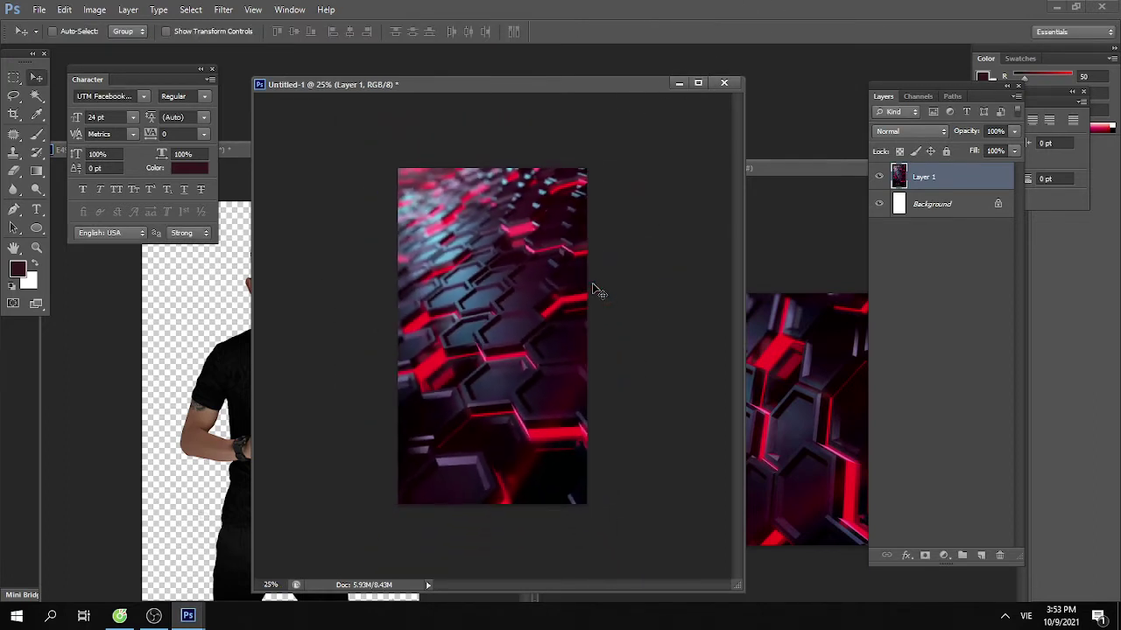
Copy the cut-out man into the poster, resize him over the hexagon backdrop, and start renaming his layer
{"action": "left_click", "coordinate": [236, 379]}
{"action": "mouse_move", "coordinate": [280, 383]}
{"action": "left_mouse_down"}
{"action": "mouse_move", "coordinate": [589, 330]}
{"action": "mouse_move", "coordinate": [480, 415]}
{"action": "left_mouse_up"}
{"action": "key", "text": "ctrl+t"}
{"action": "mouse_move", "coordinate": [656, 187]}
{"action": "left_mouse_down"}
{"action": "mouse_move", "coordinate": [528, 337]}
{"action": "mouse_move", "coordinate": [564, 241]}
{"action": "mouse_move", "coordinate": [608, 173]}
{"action": "left_mouse_up"}
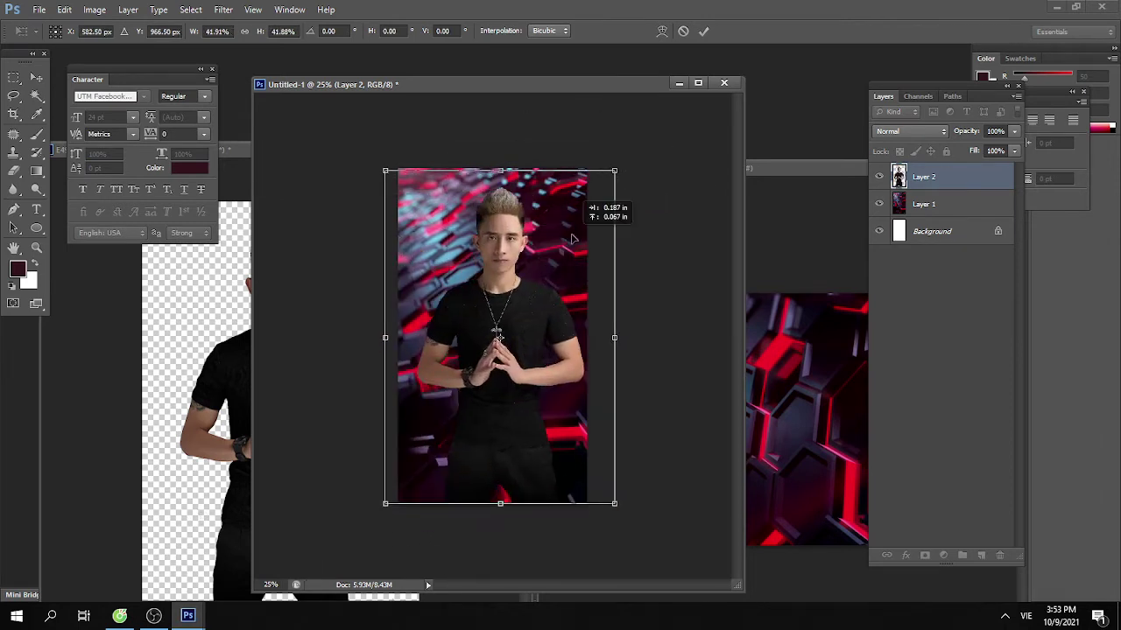
{"action": "left_click_drag", "start_coordinate": [588, 220], "coordinate": [571, 238]}
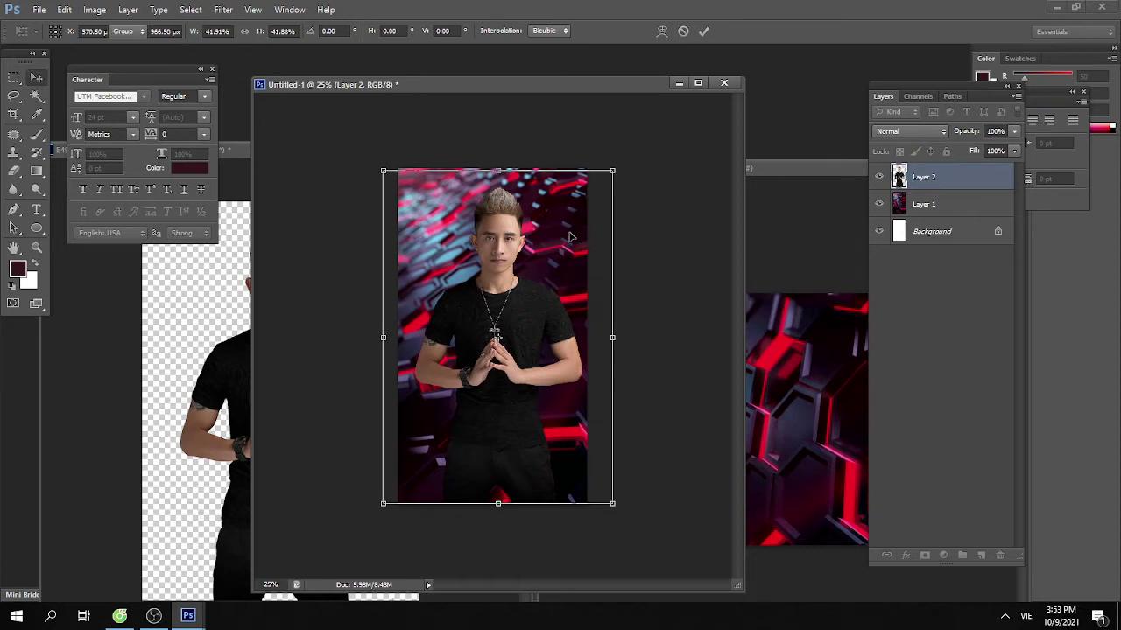
{"action": "key", "text": "Return"}
{"action": "double_click", "coordinate": [925, 178]}
{"action": "type", "text": "MODE"}
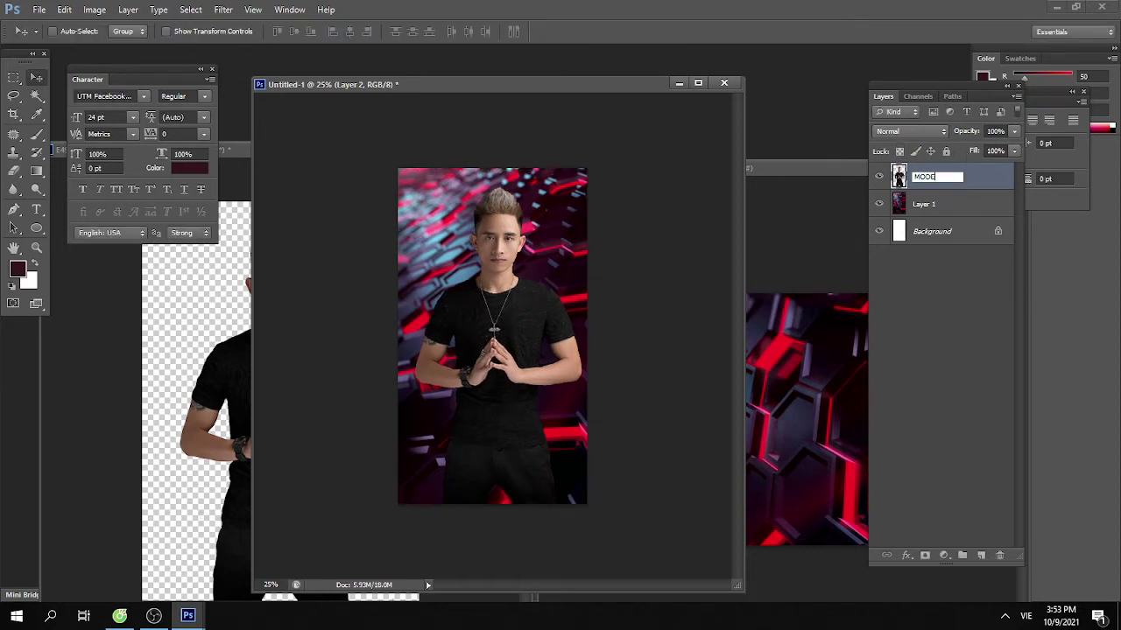
Name the man's layer MODEL and the hexagon layer BACKLGROUND
{"action": "type", "text": "L"}
{"action": "key", "text": "Return"}
{"action": "double_click", "coordinate": [923, 203]}
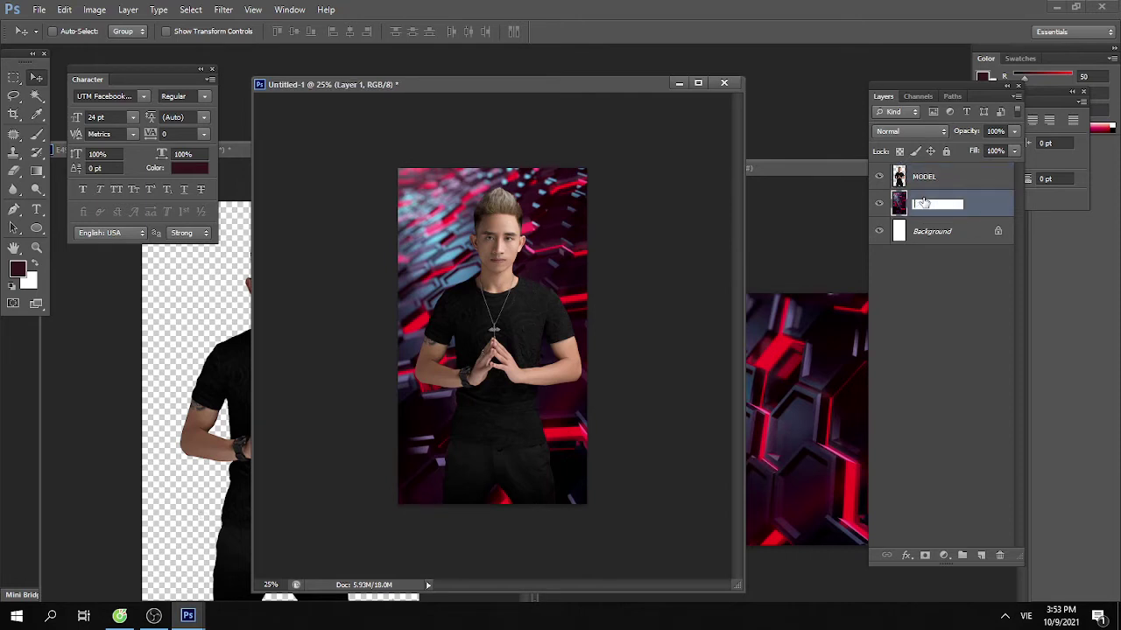
{"action": "type", "text": "BACKGROUND"}
{"action": "key", "text": "Return"}
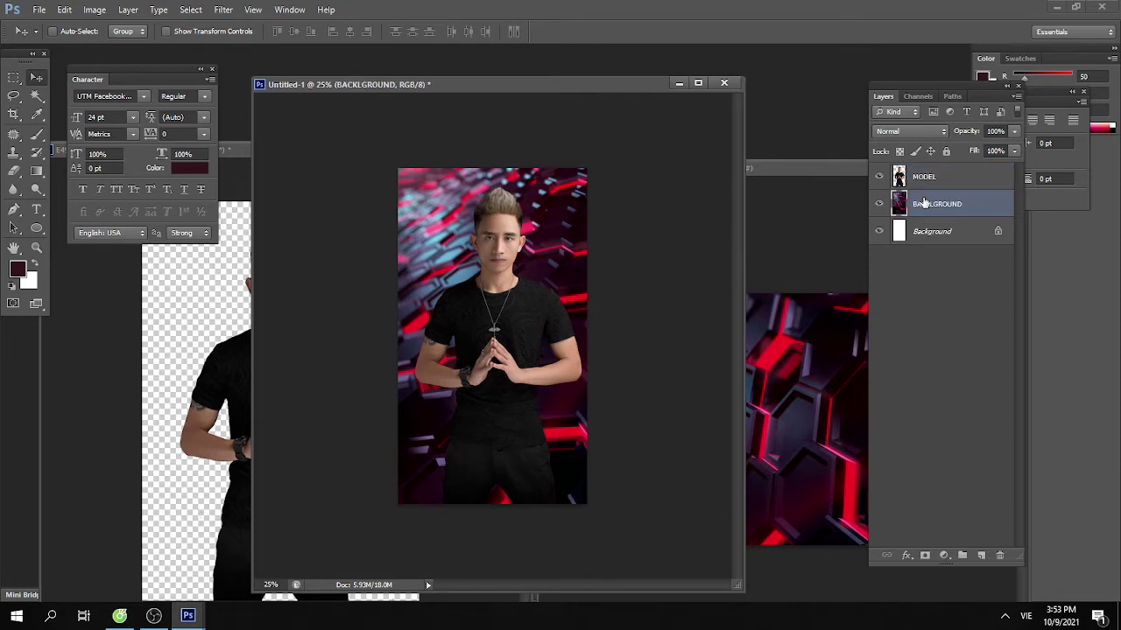
Nudge the hexagon background and the man slightly to centre him on the poster
{"action": "left_click_drag", "start_coordinate": [522, 320], "coordinate": [530, 294]}
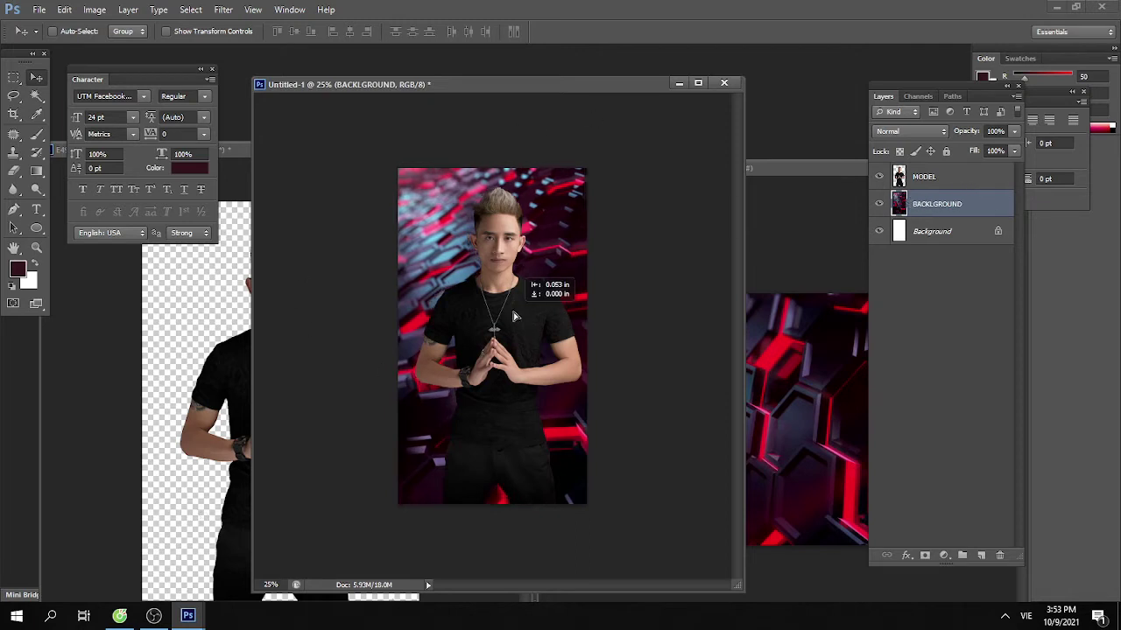
{"action": "left_click", "coordinate": [916, 182]}
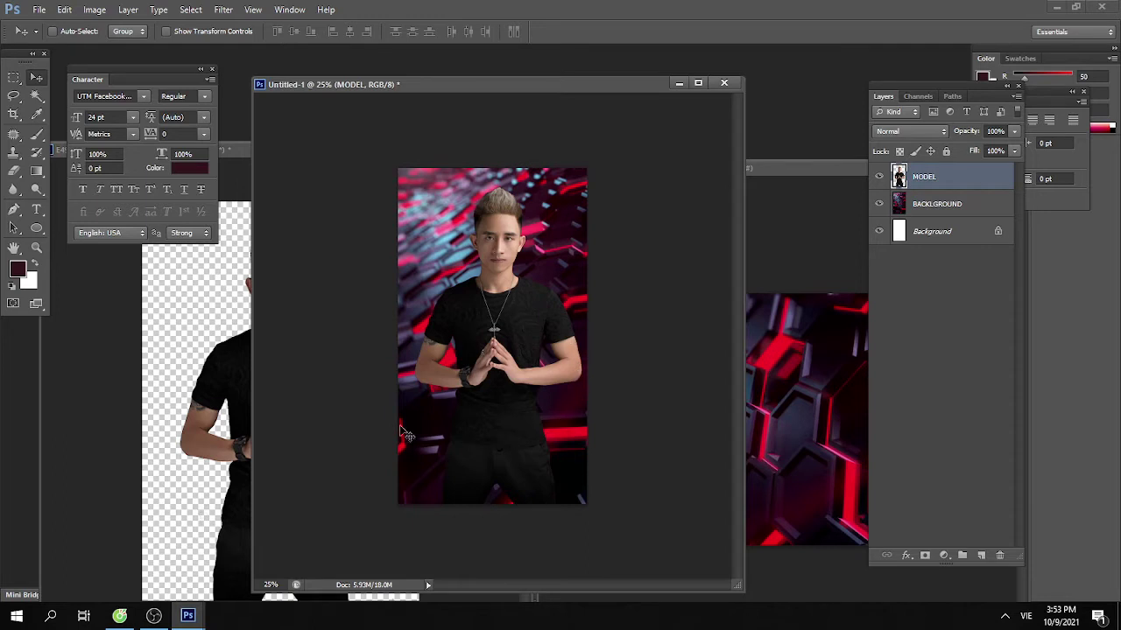
{"action": "mouse_move", "coordinate": [500, 328]}
{"action": "left_mouse_down"}
{"action": "mouse_move", "coordinate": [493, 333]}
{"action": "mouse_move", "coordinate": [499, 313]}
{"action": "left_mouse_up"}
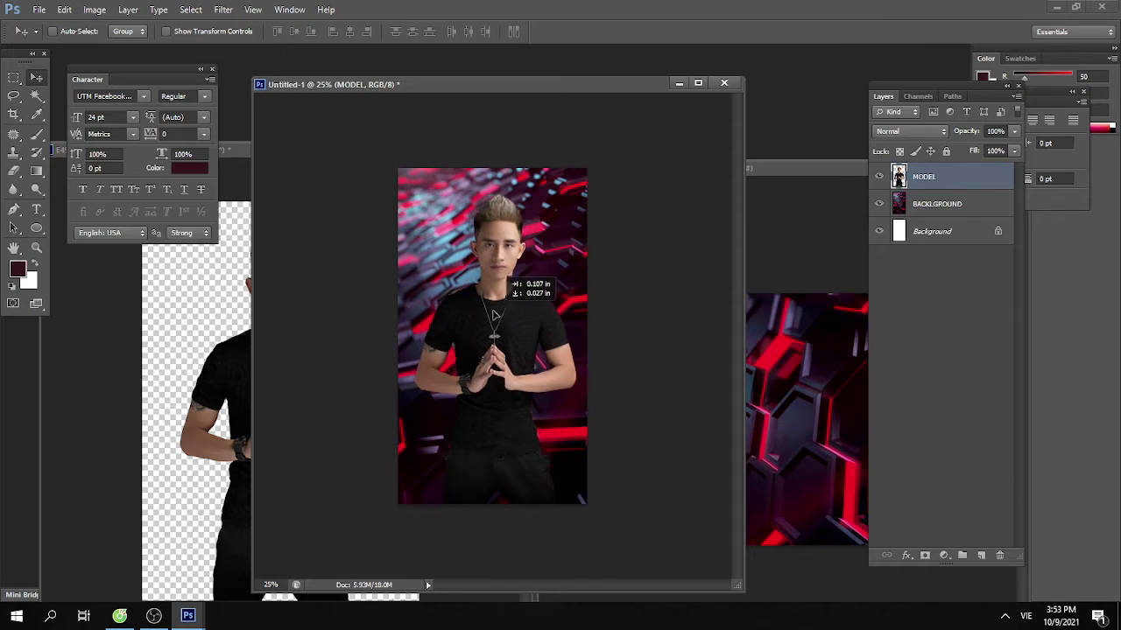
{"action": "left_click_drag", "start_coordinate": [500, 313], "coordinate": [493, 317]}
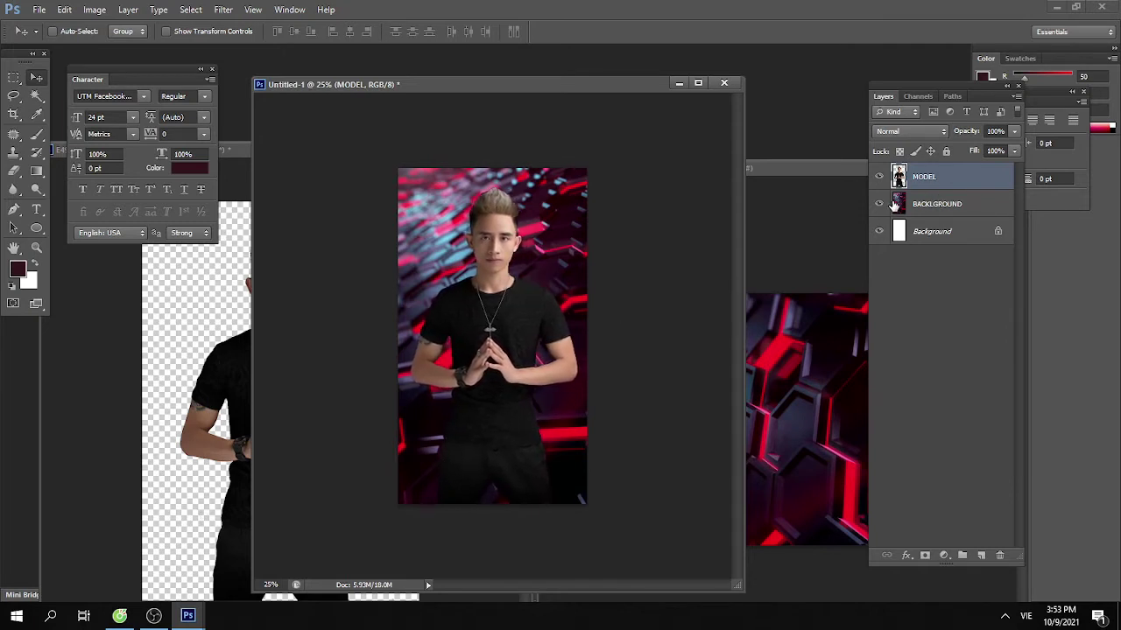
{"action": "left_click", "coordinate": [926, 207]}
{"action": "left_click", "coordinate": [922, 179]}
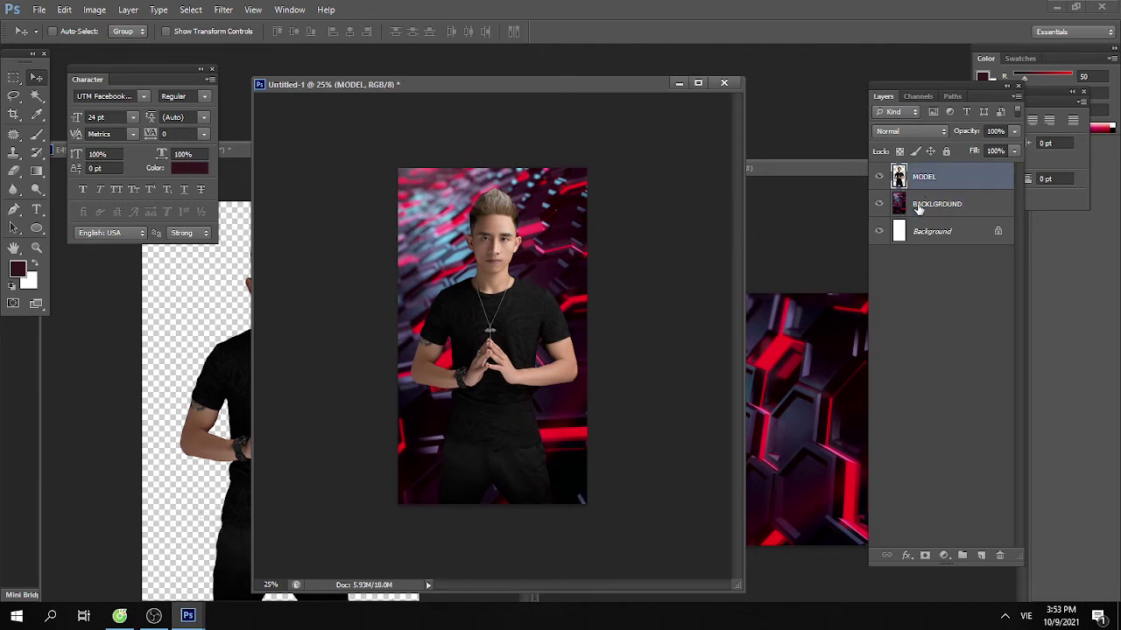
{"action": "left_click", "coordinate": [923, 203]}
{"action": "left_click", "coordinate": [922, 178]}
{"action": "left_click", "coordinate": [926, 208]}
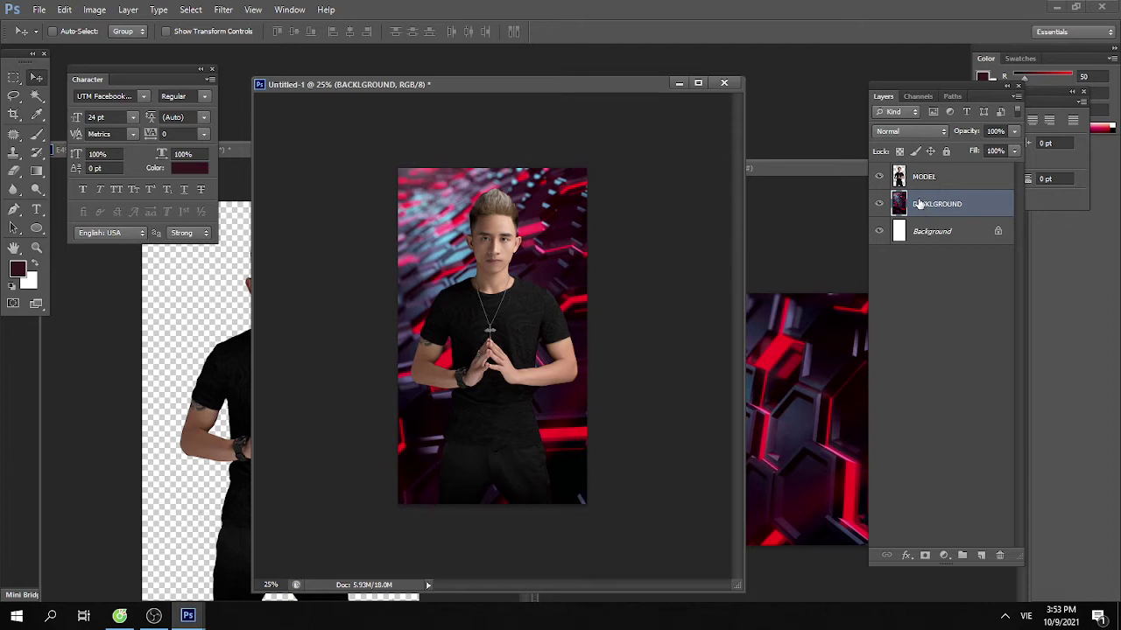
Add a new layer named PHU MAU above BACKLGROUND using Screen blend mode
{"action": "key", "text": "ctrl+shift+n"}
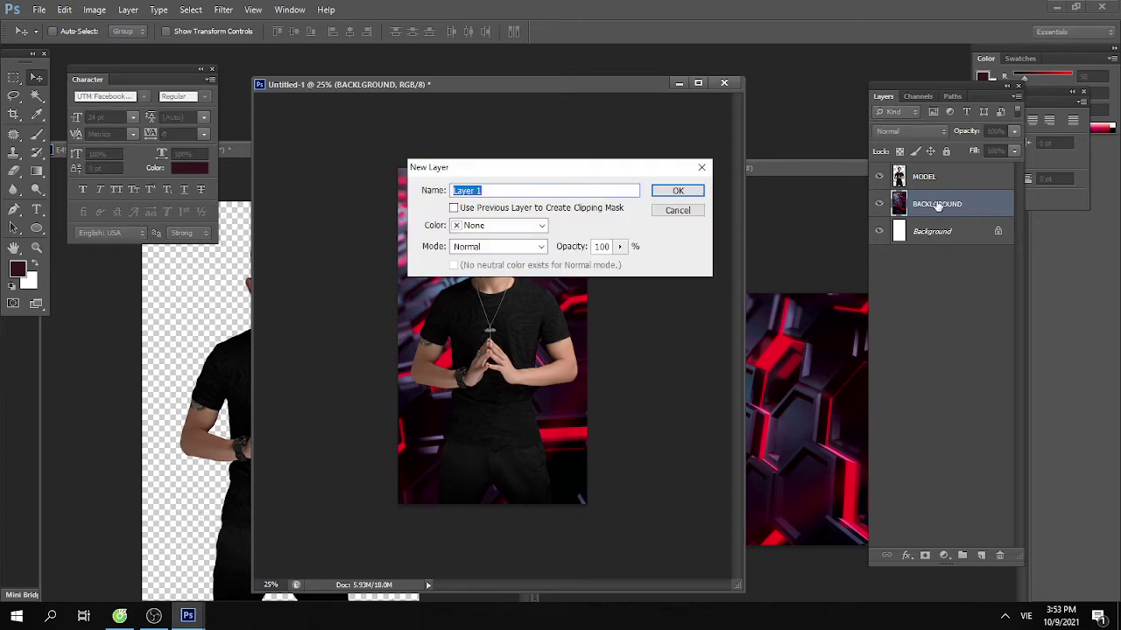
{"action": "key", "text": "Return"}
{"action": "double_click", "coordinate": [929, 207]}
{"action": "type", "text": "PHUMAU"}
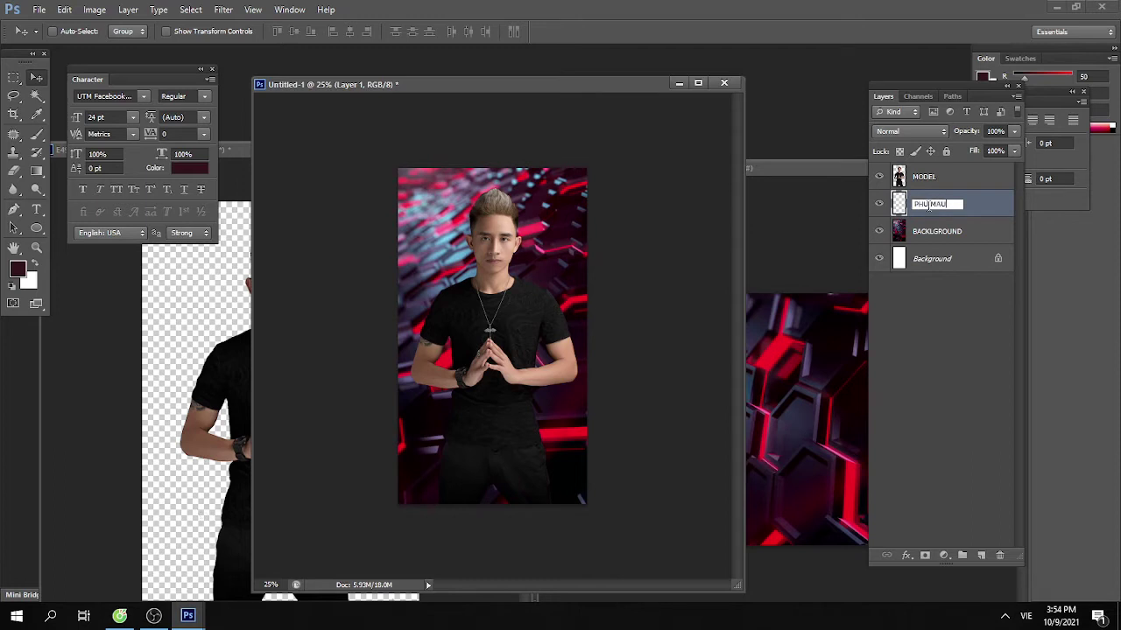
{"action": "key", "text": "Return"}
{"action": "left_click", "coordinate": [921, 131]}
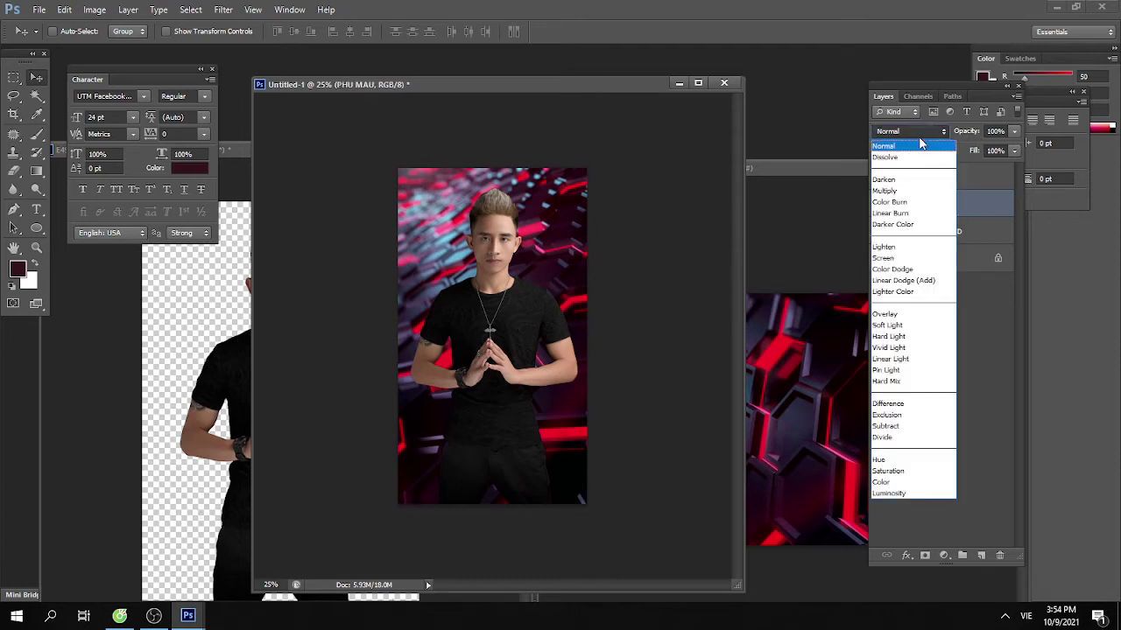
{"action": "left_click", "coordinate": [897, 260]}
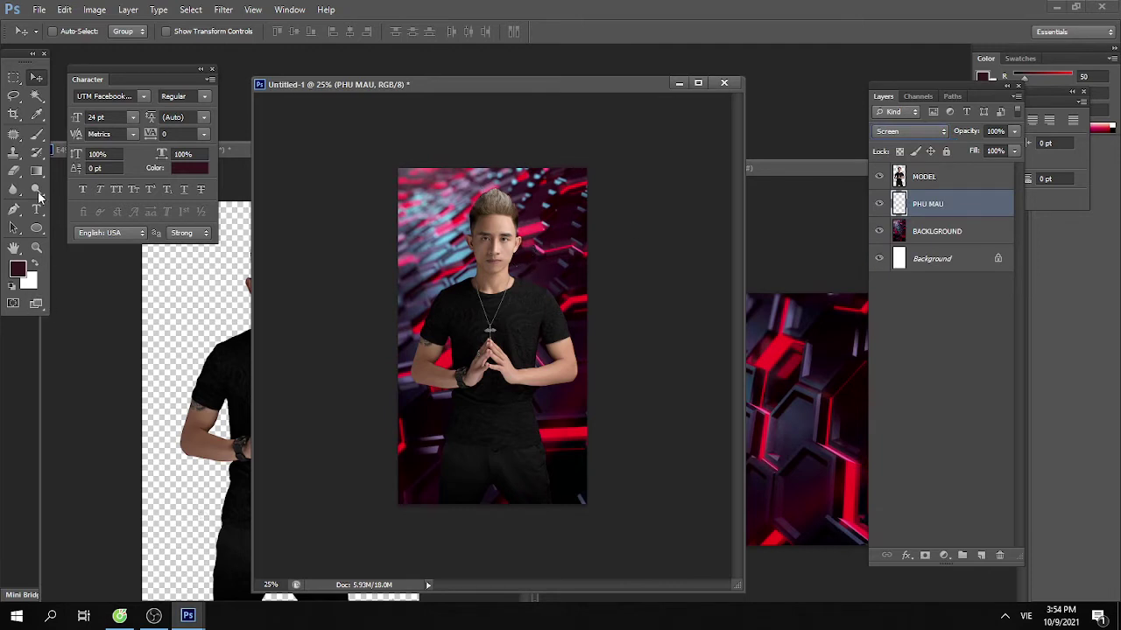
{"action": "left_click", "coordinate": [36, 134]}
{"action": "left_click_drag", "start_coordinate": [36, 138], "coordinate": [75, 140]}
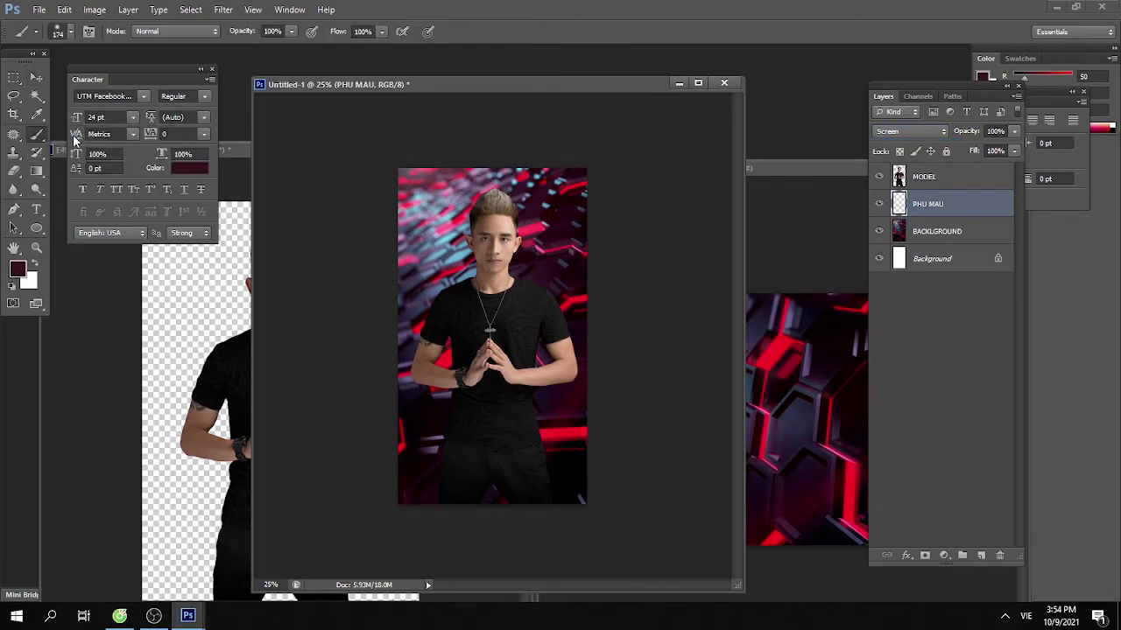
Set the foreground to red e40000 and paint a soft glow around the man's neck with a 442 px brush
{"action": "right_click", "coordinate": [492, 278]}
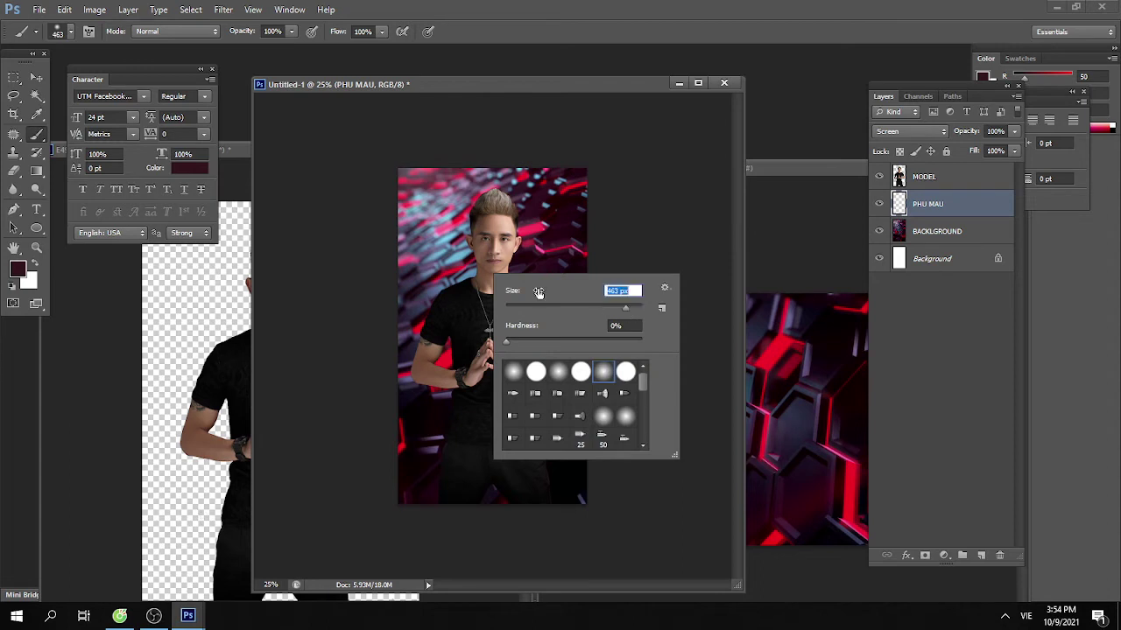
{"action": "left_click", "coordinate": [18, 270]}
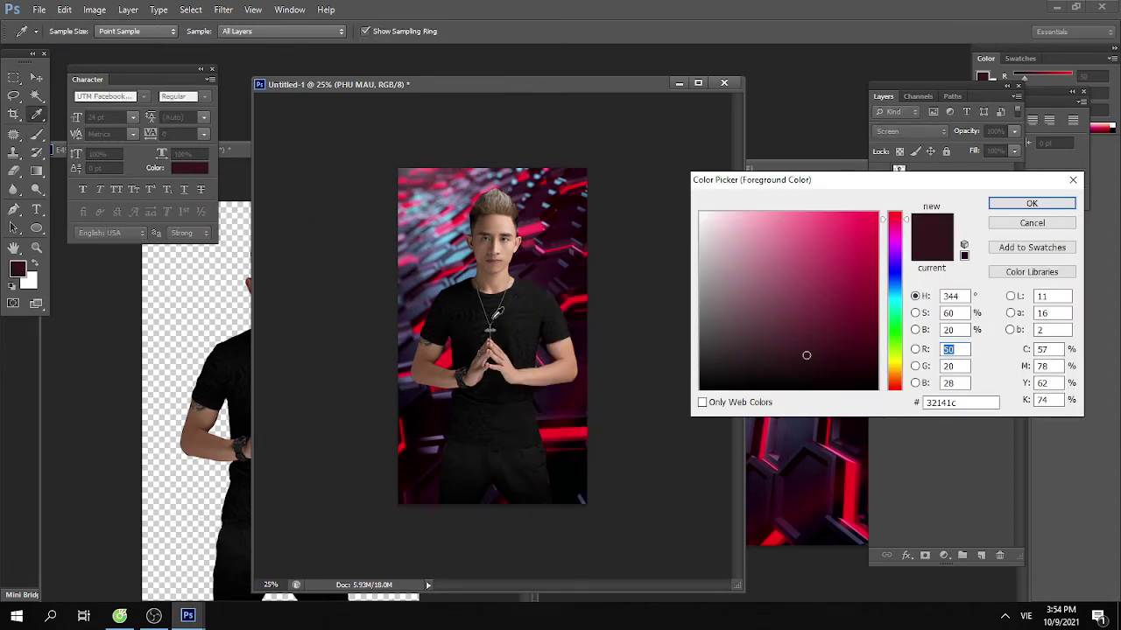
{"action": "left_click", "coordinate": [568, 221]}
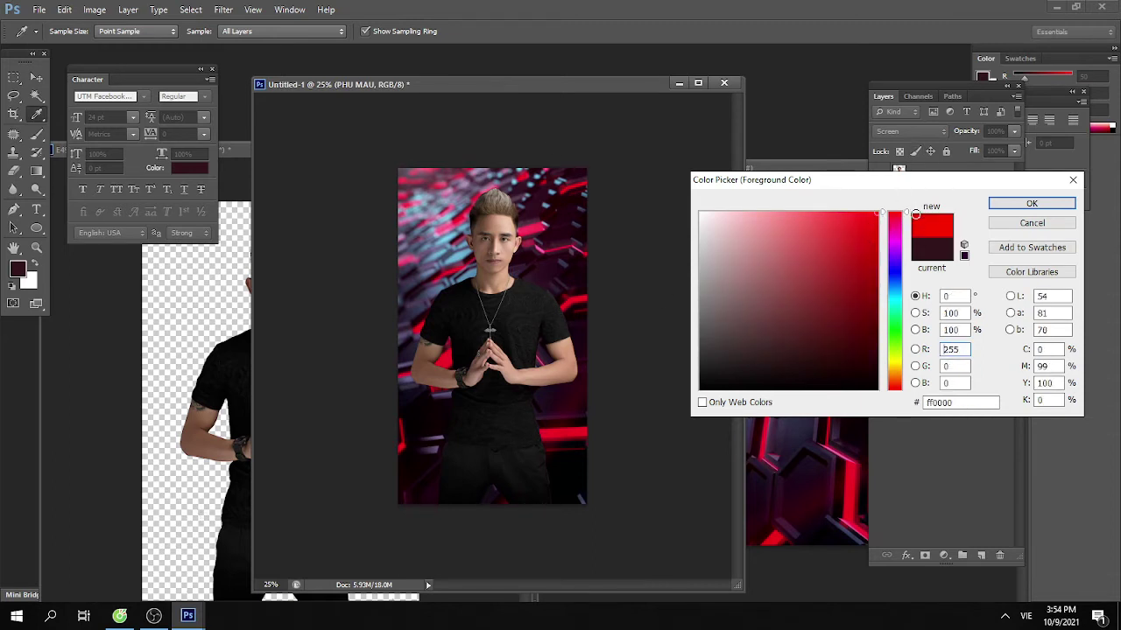
{"action": "left_click", "coordinate": [1031, 203]}
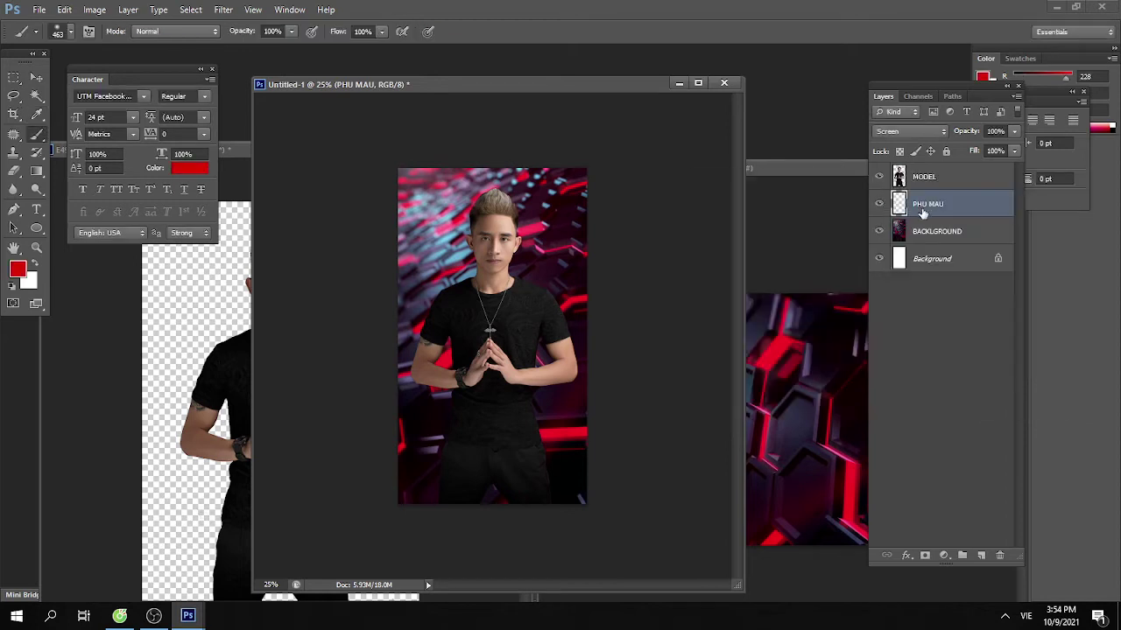
{"action": "left_click", "coordinate": [529, 261]}
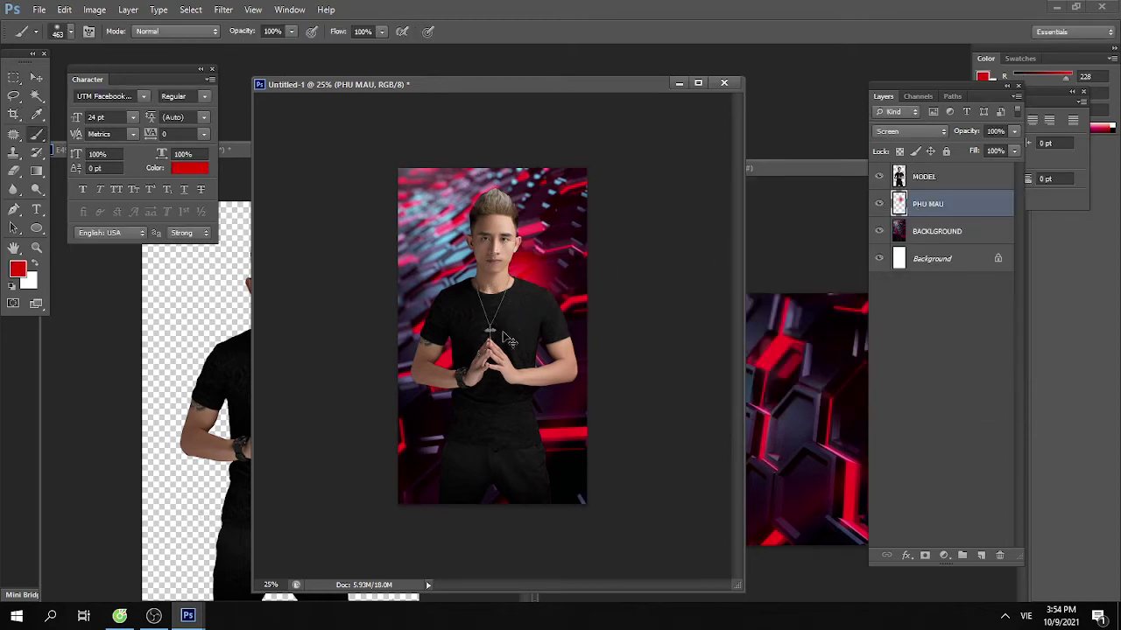
{"action": "left_click", "coordinate": [460, 273]}
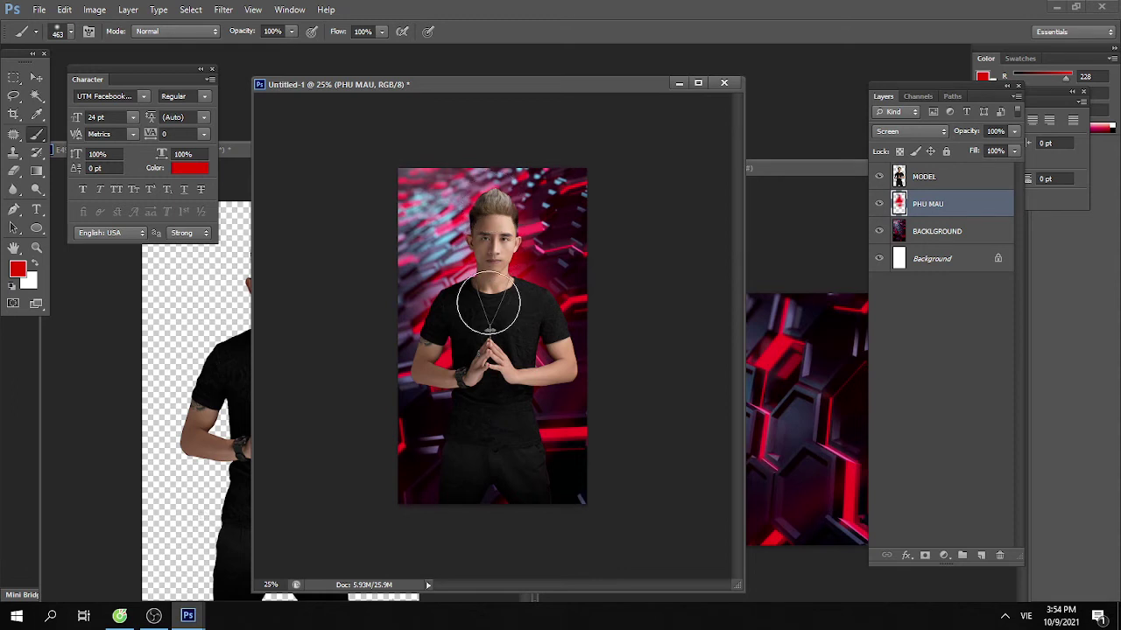
{"action": "right_click", "coordinate": [512, 290]}
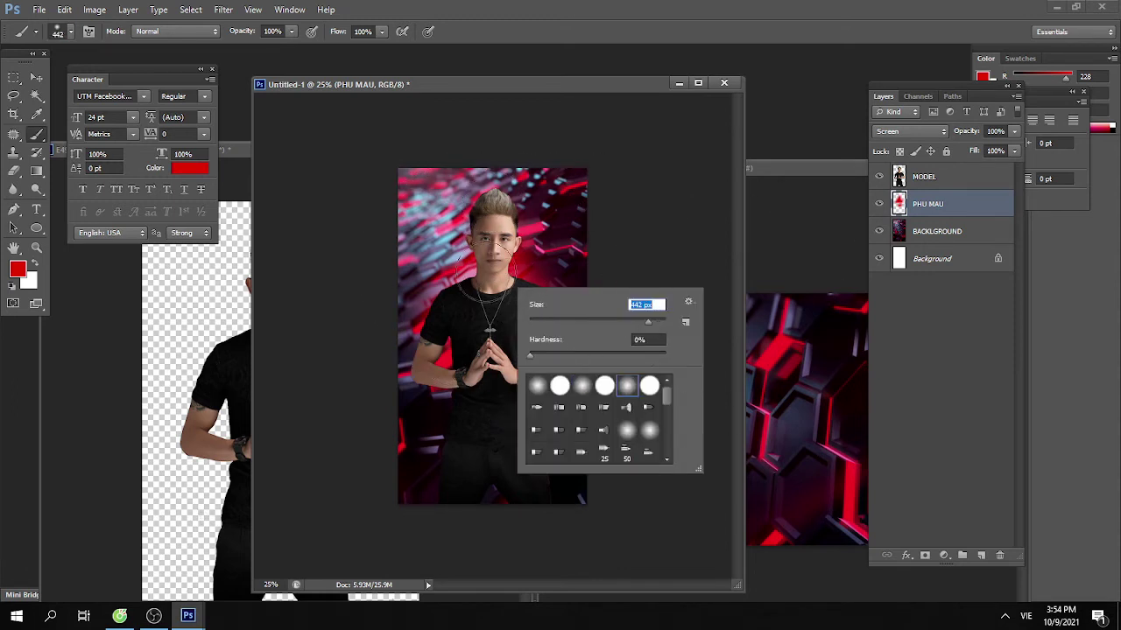
{"action": "key", "text": "Return"}
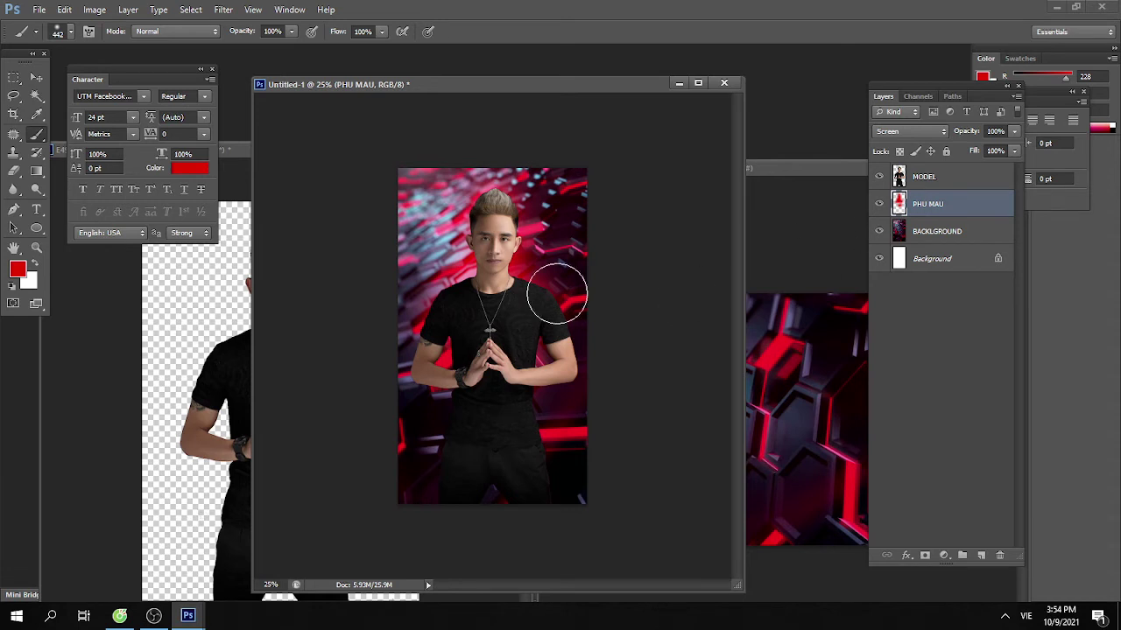
Duplicate the PHU MAU layer and move the copy above MODEL
{"action": "key", "text": "ctrl+j"}
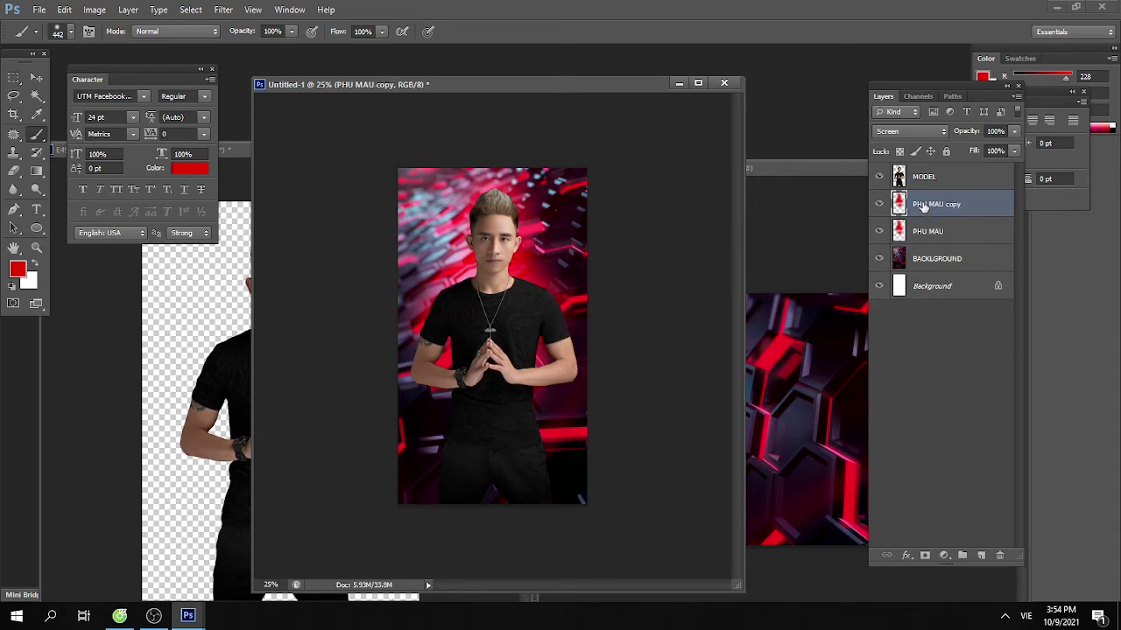
{"action": "left_click_drag", "start_coordinate": [928, 203], "coordinate": [928, 171]}
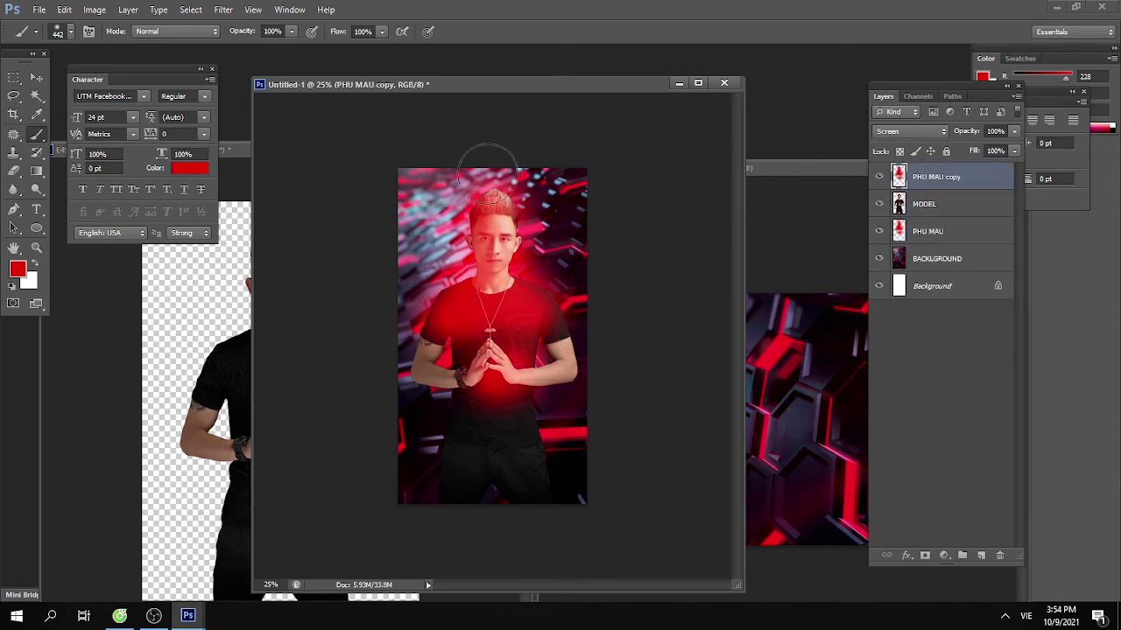
{"action": "scroll", "coordinate": [518, 285], "scroll_direction": "up", "scroll_amount": 1}
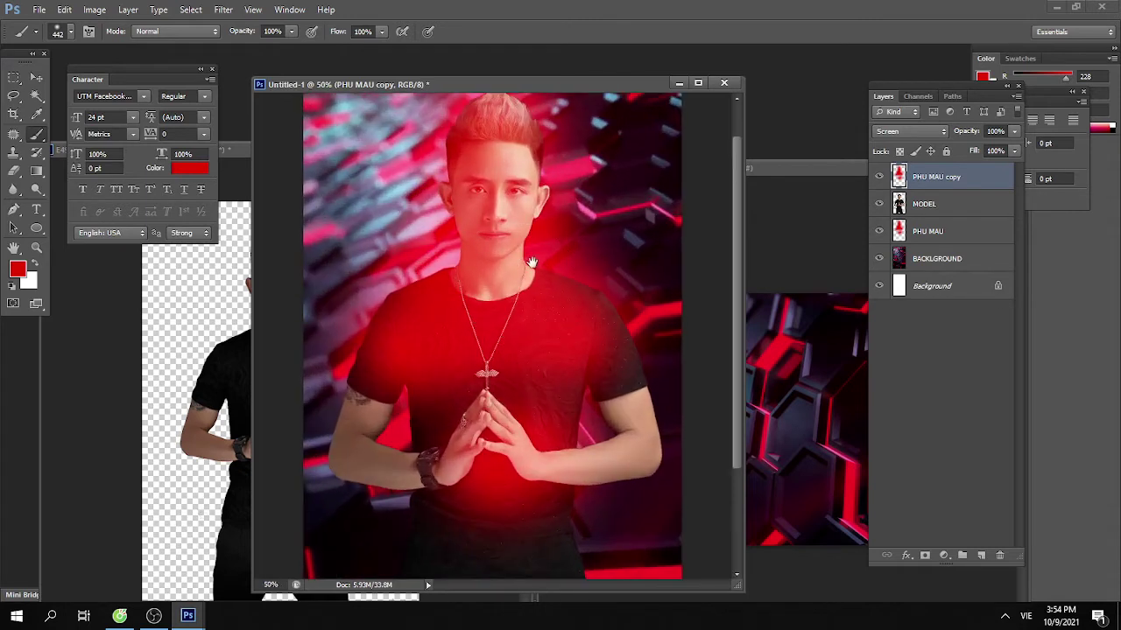
{"action": "scroll", "coordinate": [526, 289], "scroll_direction": "up", "scroll_amount": 1}
Set the Eraser to 197 px size and 44% opacity
{"action": "key", "text": "e"}
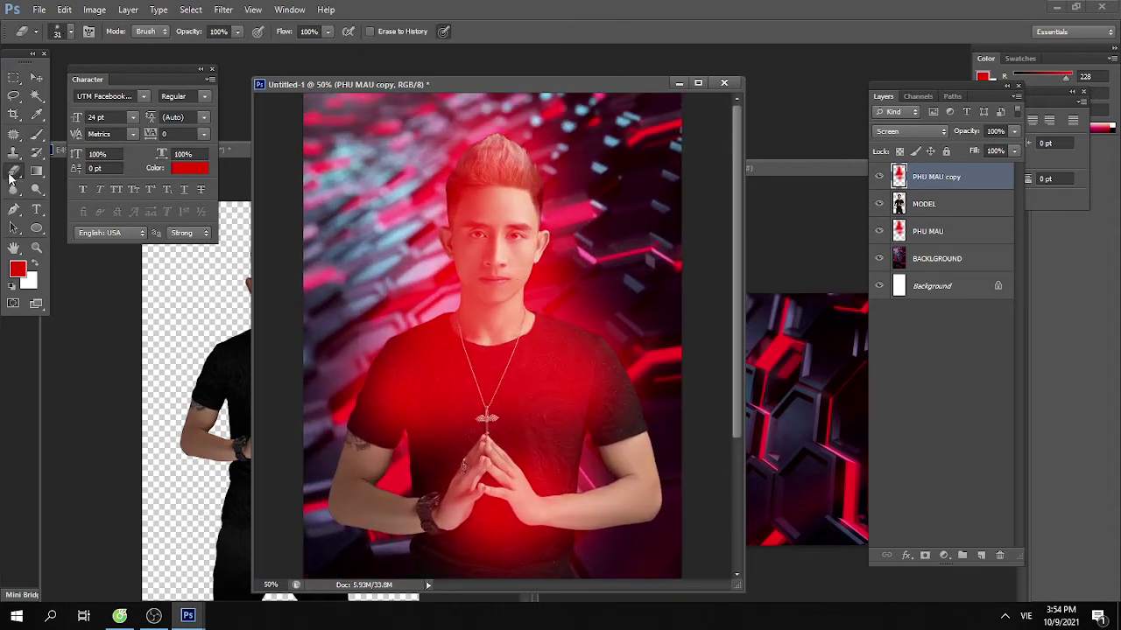
{"action": "right_click", "coordinate": [11, 178]}
{"action": "left_click", "coordinate": [52, 175]}
{"action": "right_click", "coordinate": [480, 284]}
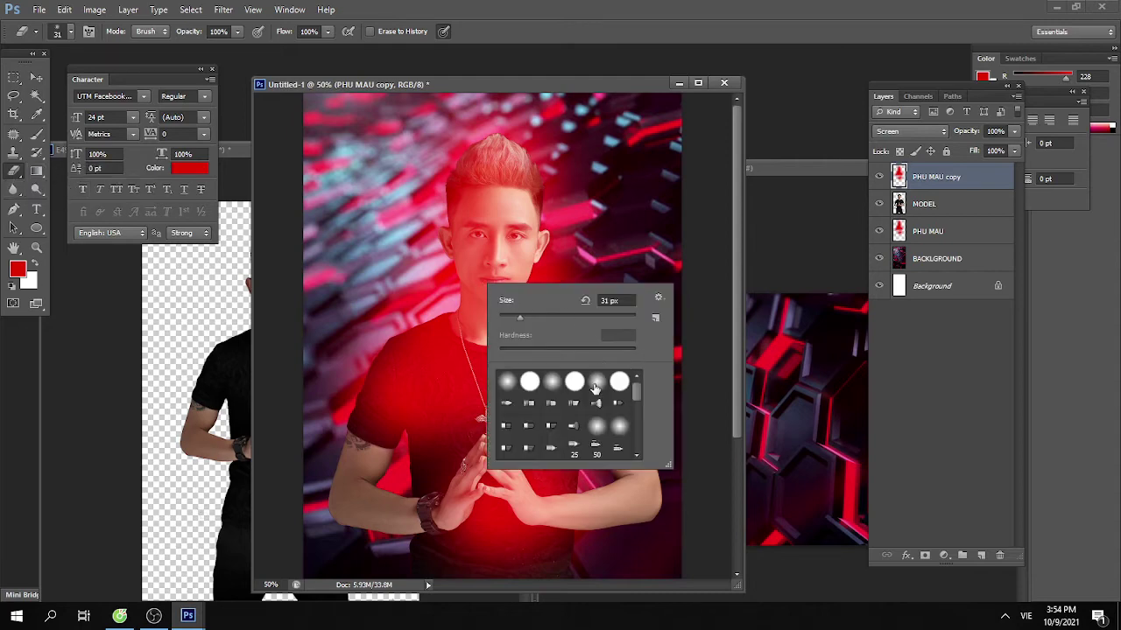
{"action": "key", "text": "Return"}
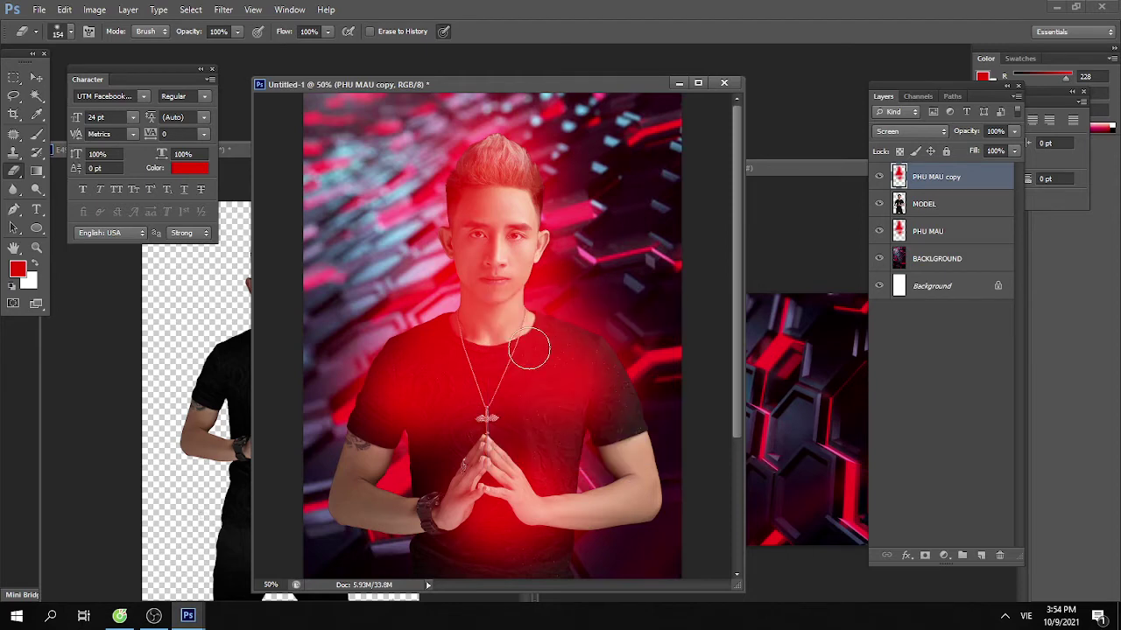
{"action": "right_click", "coordinate": [530, 350]}
{"action": "left_click", "coordinate": [620, 378]}
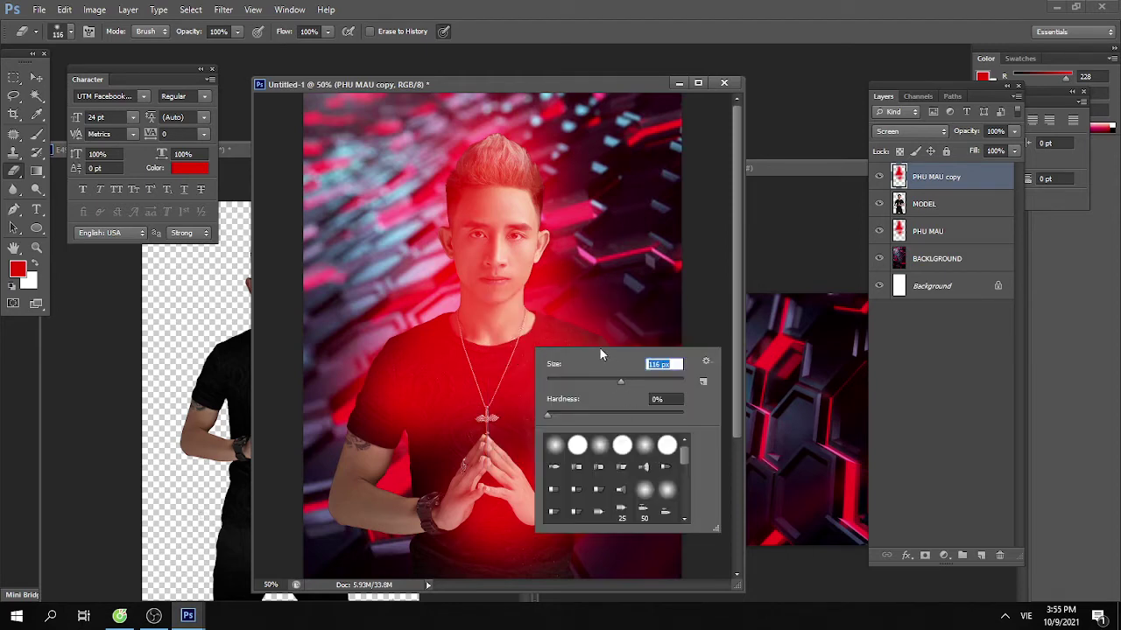
{"action": "left_click_drag", "start_coordinate": [632, 378], "coordinate": [649, 380]}
{"action": "left_click", "coordinate": [237, 31]}
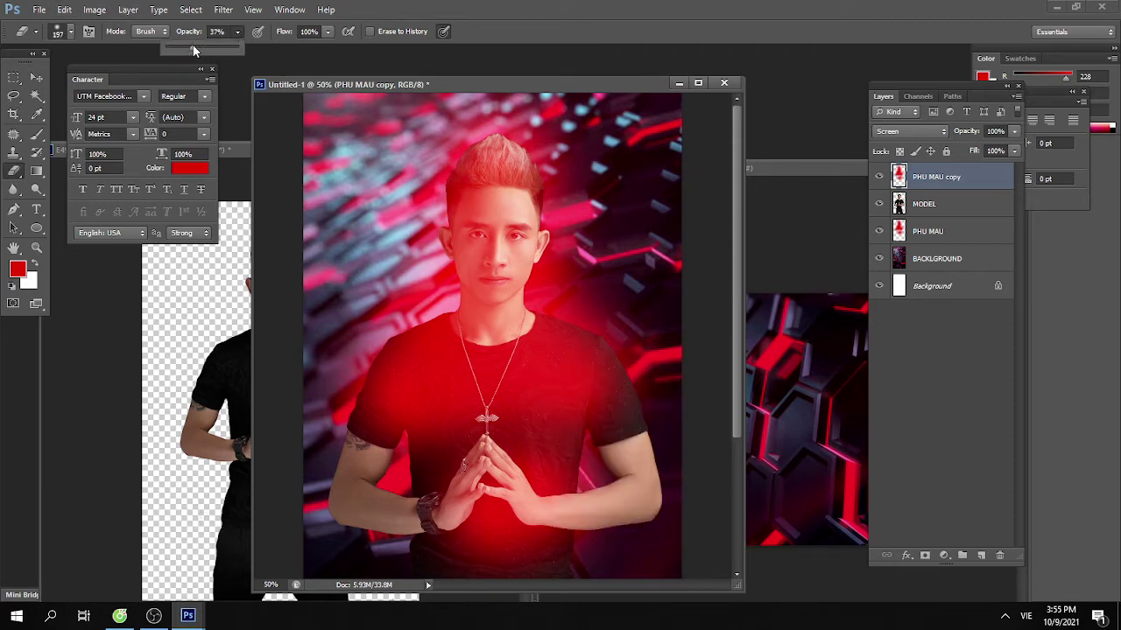
{"action": "left_click", "coordinate": [496, 298]}
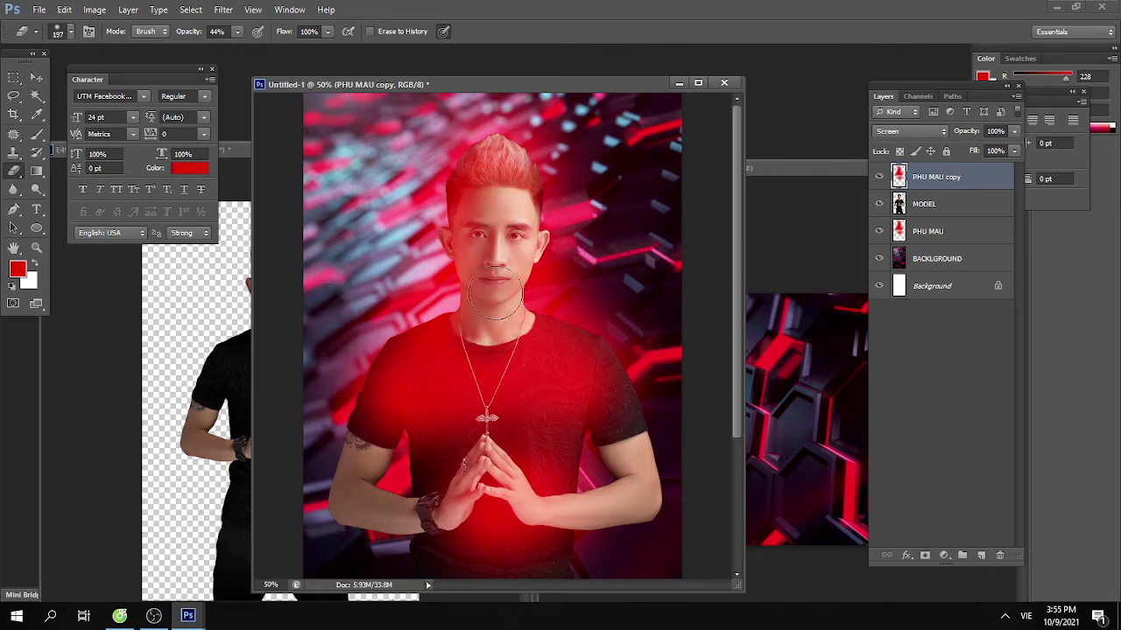
Erase the red glow from the chest, collar, hair and face
{"action": "mouse_move", "coordinate": [493, 339]}
{"action": "left_mouse_down"}
{"action": "mouse_move", "coordinate": [458, 495]}
{"action": "mouse_move", "coordinate": [438, 382]}
{"action": "mouse_move", "coordinate": [430, 430]}
{"action": "mouse_move", "coordinate": [465, 339]}
{"action": "mouse_move", "coordinate": [362, 487]}
{"action": "mouse_move", "coordinate": [490, 330]}
{"action": "mouse_move", "coordinate": [475, 522]}
{"action": "mouse_move", "coordinate": [562, 429]}
{"action": "mouse_move", "coordinate": [536, 341]}
{"action": "mouse_move", "coordinate": [563, 366]}
{"action": "mouse_move", "coordinate": [545, 367]}
{"action": "mouse_move", "coordinate": [520, 401]}
{"action": "mouse_move", "coordinate": [522, 458]}
{"action": "mouse_move", "coordinate": [562, 596]}
{"action": "left_mouse_up"}
{"action": "mouse_move", "coordinate": [513, 402]}
{"action": "left_mouse_down"}
{"action": "mouse_move", "coordinate": [476, 388]}
{"action": "mouse_move", "coordinate": [447, 342]}
{"action": "mouse_move", "coordinate": [388, 450]}
{"action": "left_mouse_up"}
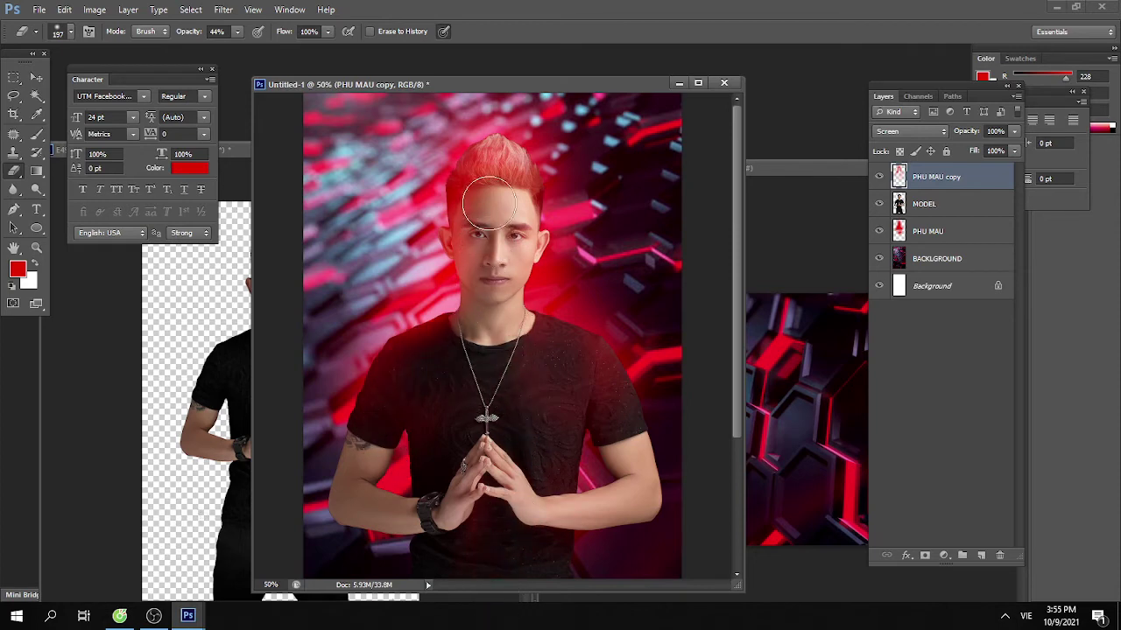
{"action": "left_click_drag", "start_coordinate": [500, 164], "coordinate": [517, 193]}
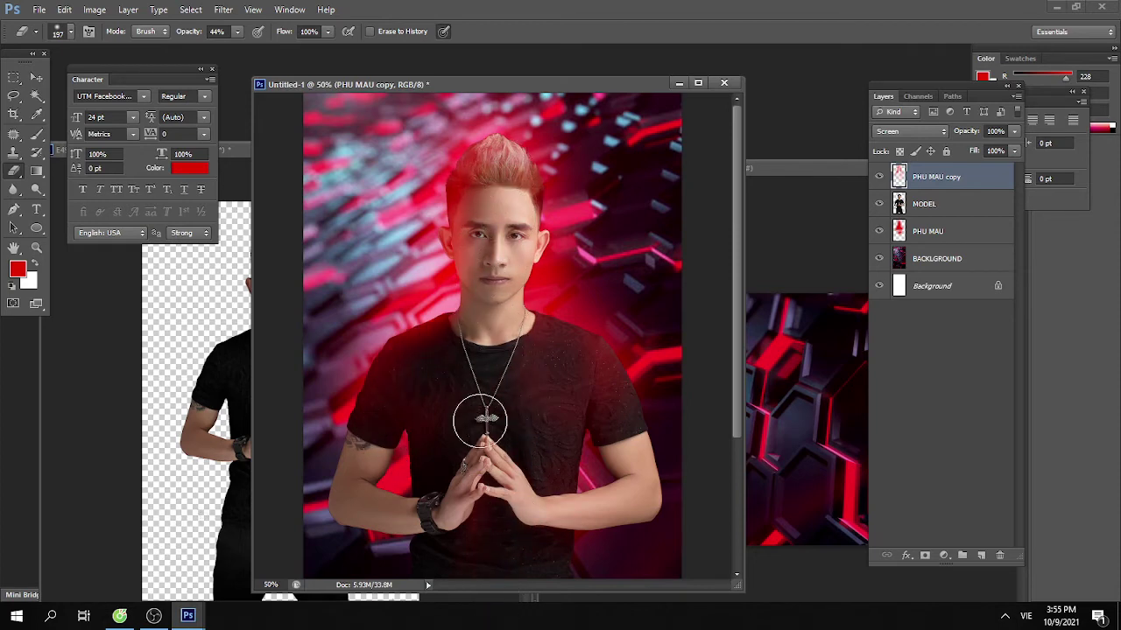
{"action": "mouse_move", "coordinate": [469, 224]}
{"action": "left_mouse_down"}
{"action": "mouse_move", "coordinate": [517, 161]}
{"action": "mouse_move", "coordinate": [548, 204]}
{"action": "mouse_move", "coordinate": [541, 277]}
{"action": "mouse_move", "coordinate": [545, 190]}
{"action": "mouse_move", "coordinate": [480, 250]}
{"action": "left_mouse_up"}
Shift the PHU MAU copy glow's hue from red toward pink
{"action": "key", "text": "ctrl+minus"}
{"action": "key", "text": "ctrl+u"}
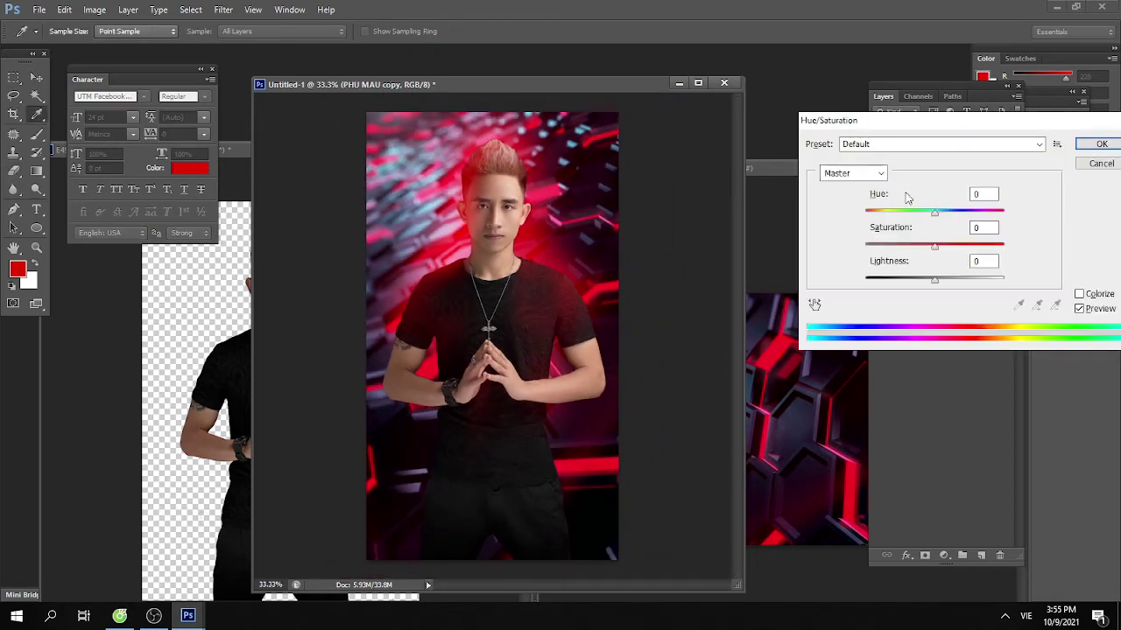
{"action": "mouse_move", "coordinate": [936, 214]}
{"action": "left_mouse_down"}
{"action": "mouse_move", "coordinate": [875, 214]}
{"action": "mouse_move", "coordinate": [918, 215]}
{"action": "left_mouse_up"}
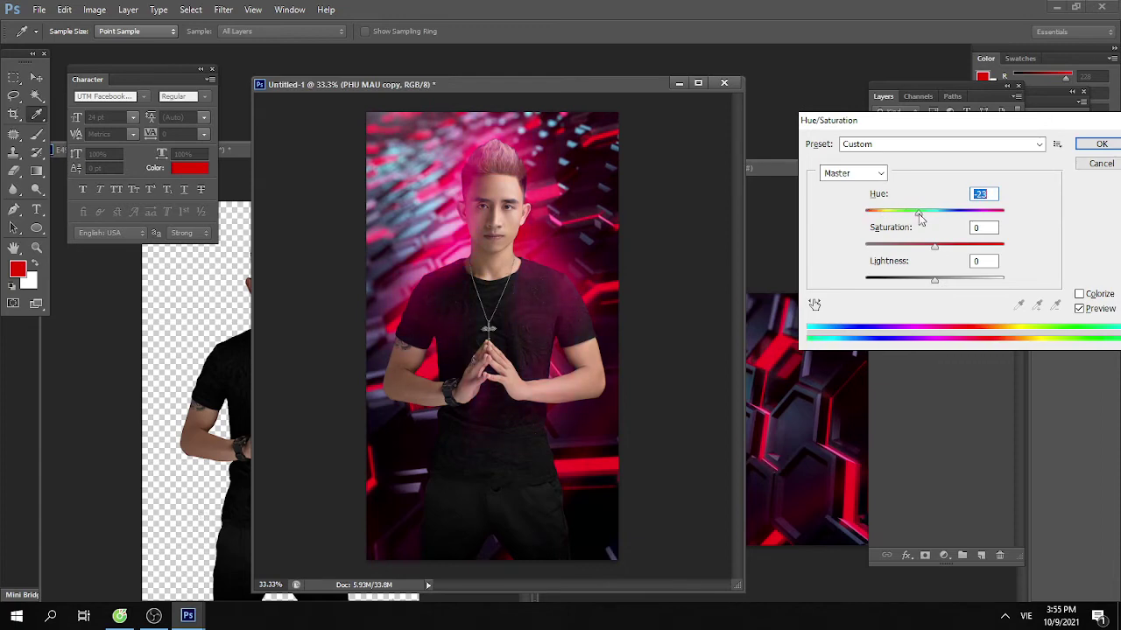
{"action": "key", "text": "Return"}
Apply Levels to the MODEL layer with input levels 10 and 240
{"action": "key", "text": "ctrl+plus"}
{"action": "left_click", "coordinate": [915, 206]}
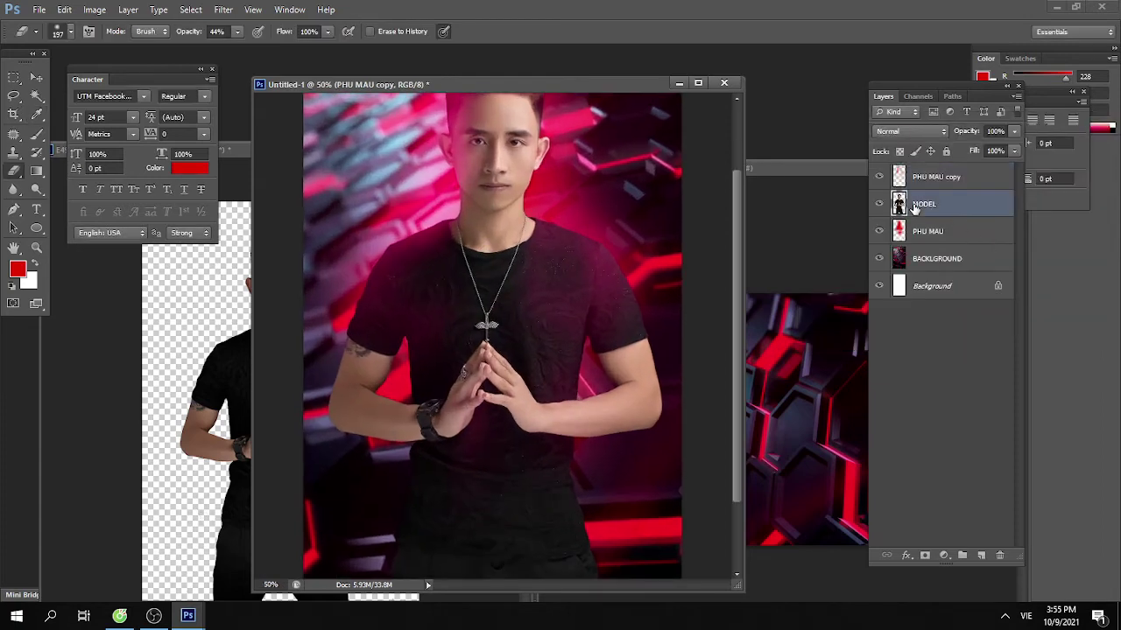
{"action": "left_click_drag", "start_coordinate": [452, 329], "coordinate": [452, 424]}
{"action": "key", "text": "ctrl+l"}
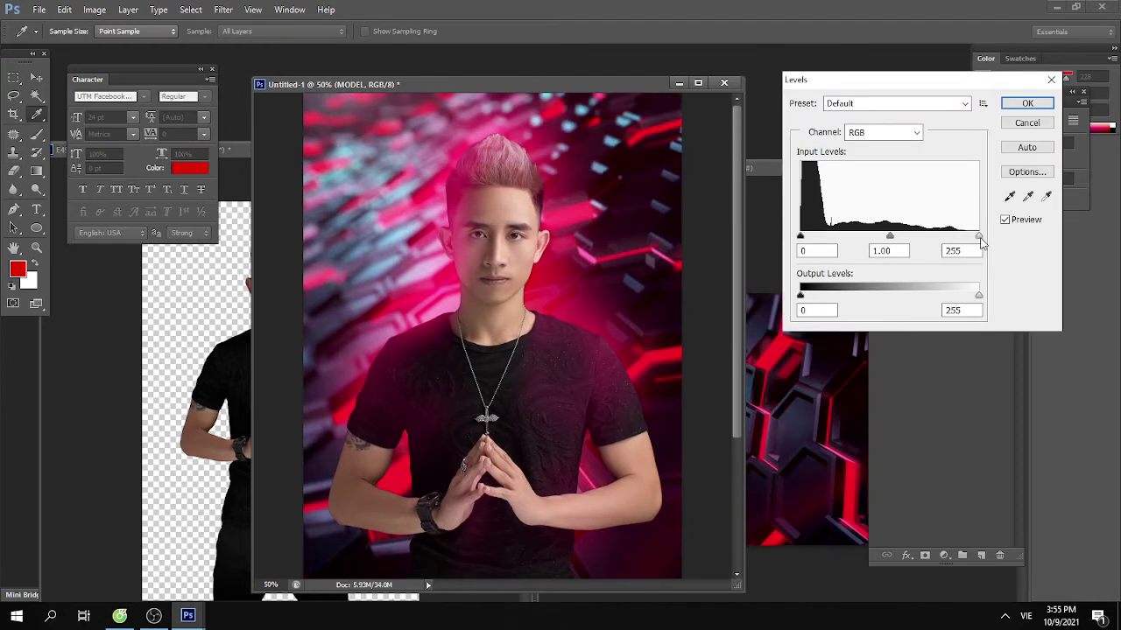
{"action": "left_click_drag", "start_coordinate": [978, 237], "coordinate": [967, 237]}
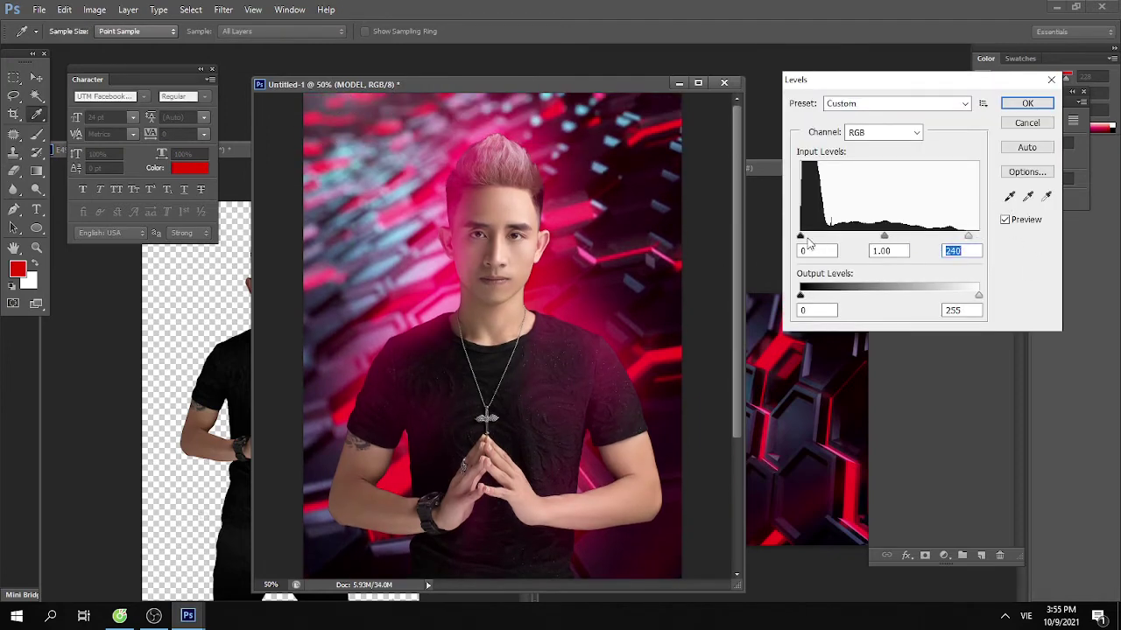
{"action": "left_click_drag", "start_coordinate": [801, 237], "coordinate": [808, 237]}
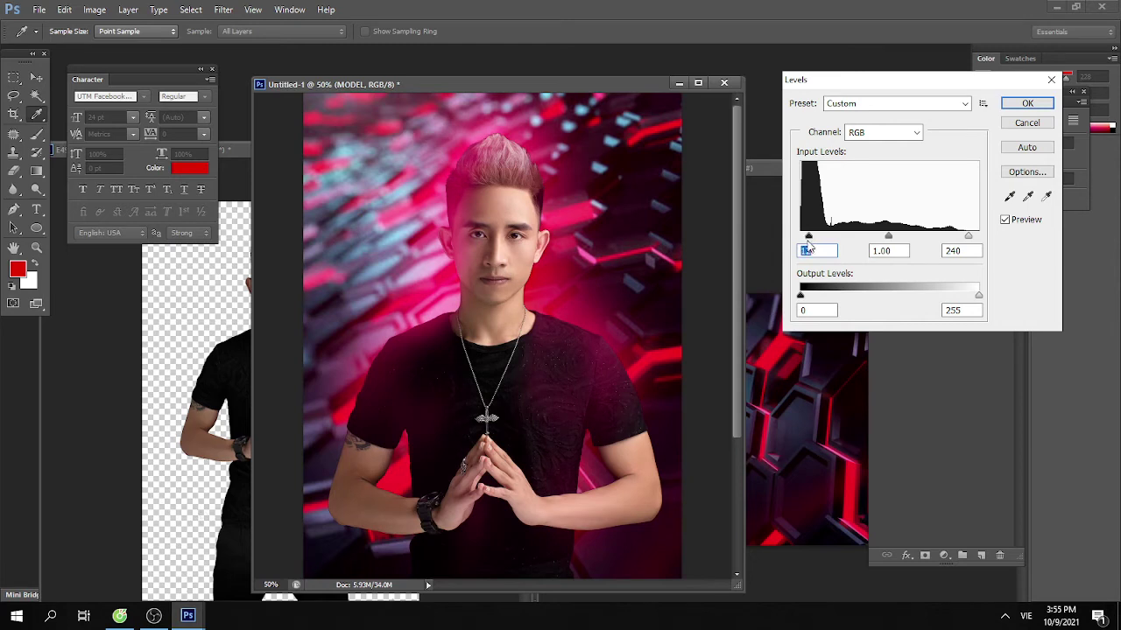
{"action": "key", "text": "Return"}
{"action": "key", "text": "ctrl+minus"}
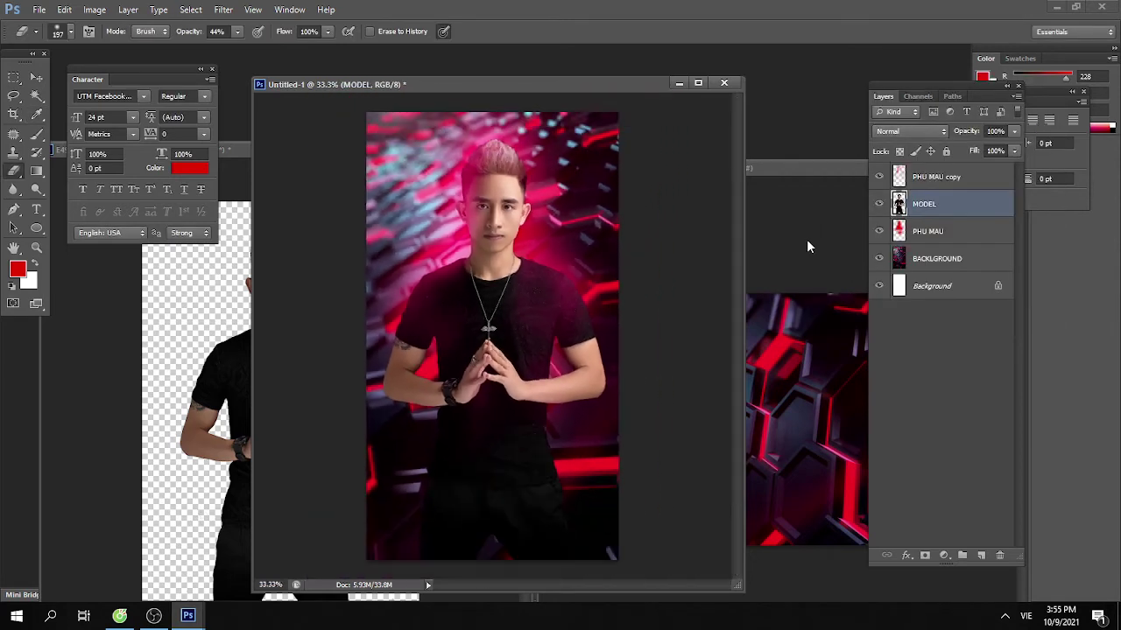
Erase the pink tint from the man's shirt and chest on the PHU MAU copy layer
{"action": "key", "text": "ctrl+plus"}
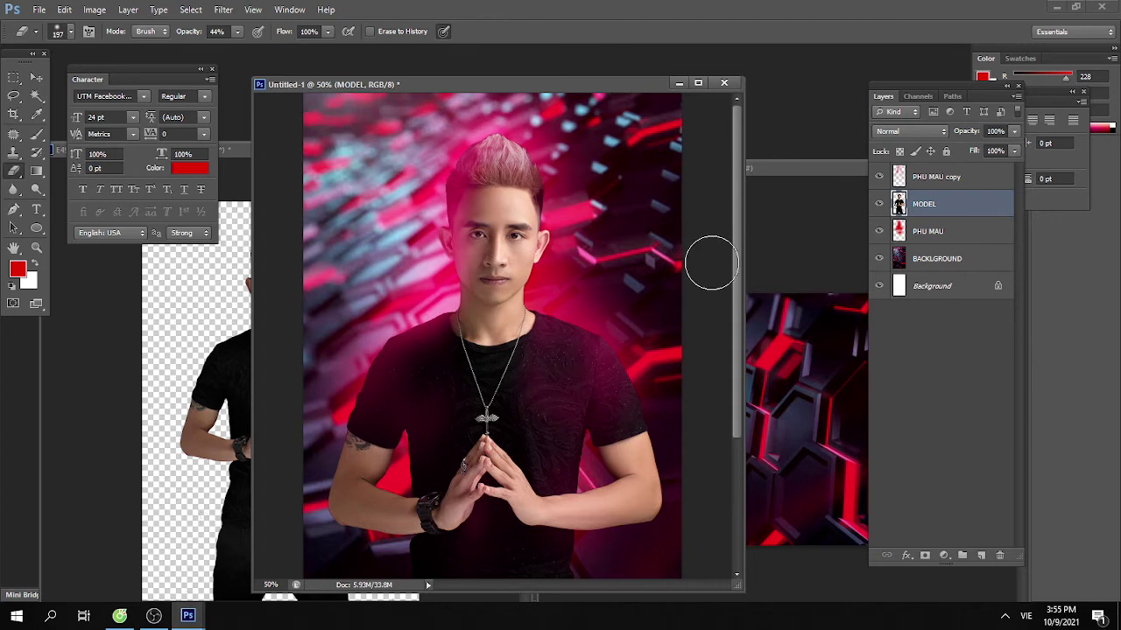
{"action": "scroll", "coordinate": [526, 447], "scroll_direction": "down", "scroll_amount": 5}
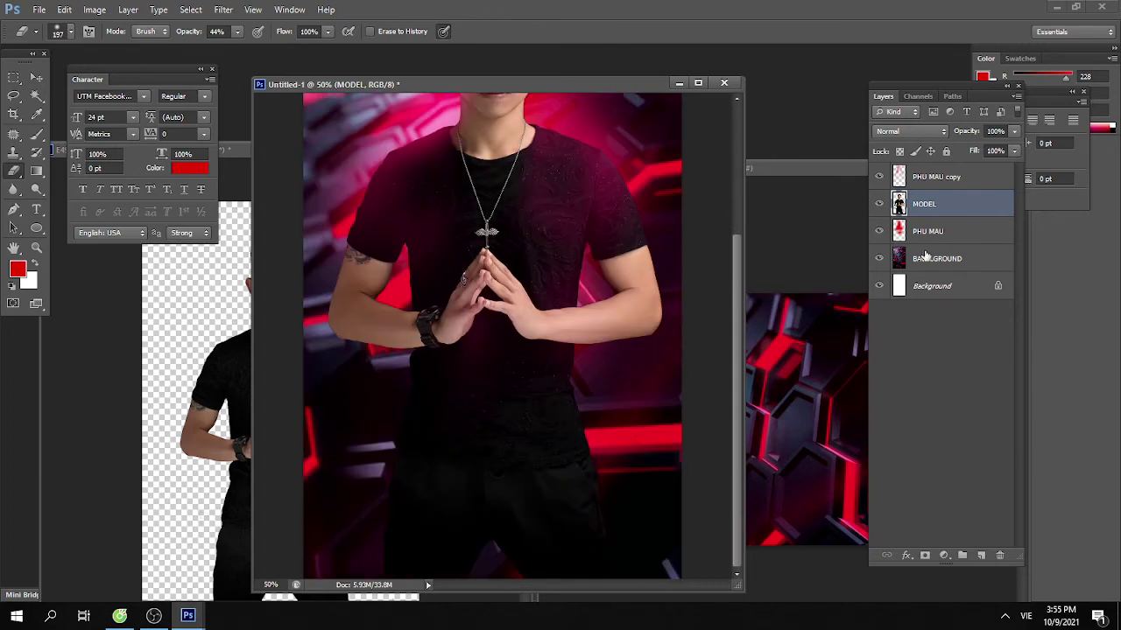
{"action": "key", "text": "ctrl+minus"}
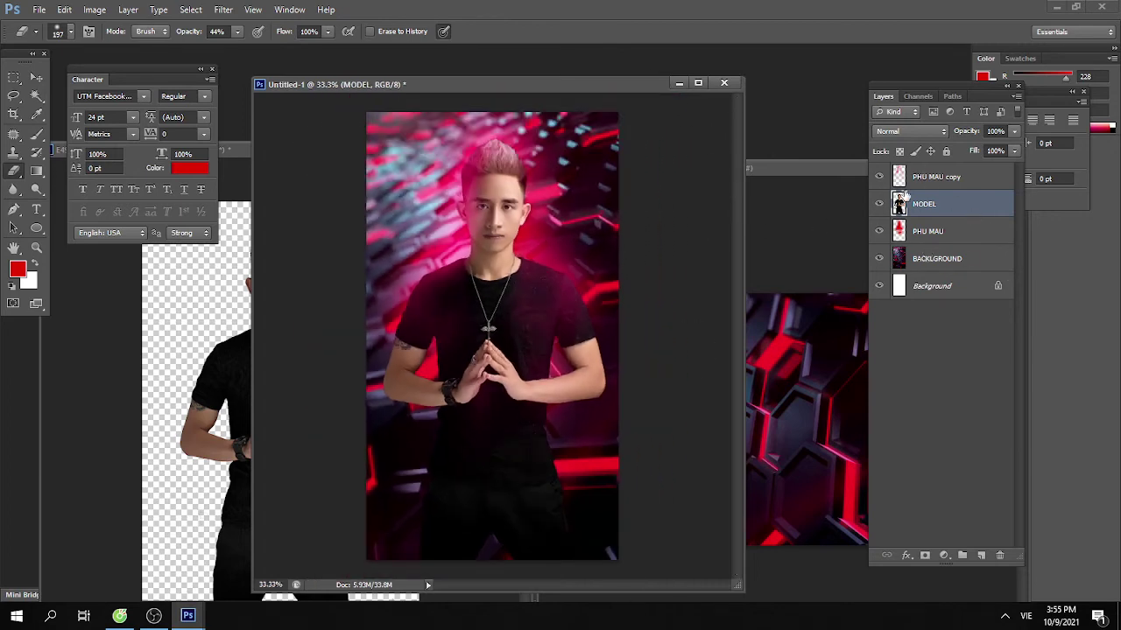
{"action": "left_click", "coordinate": [925, 179]}
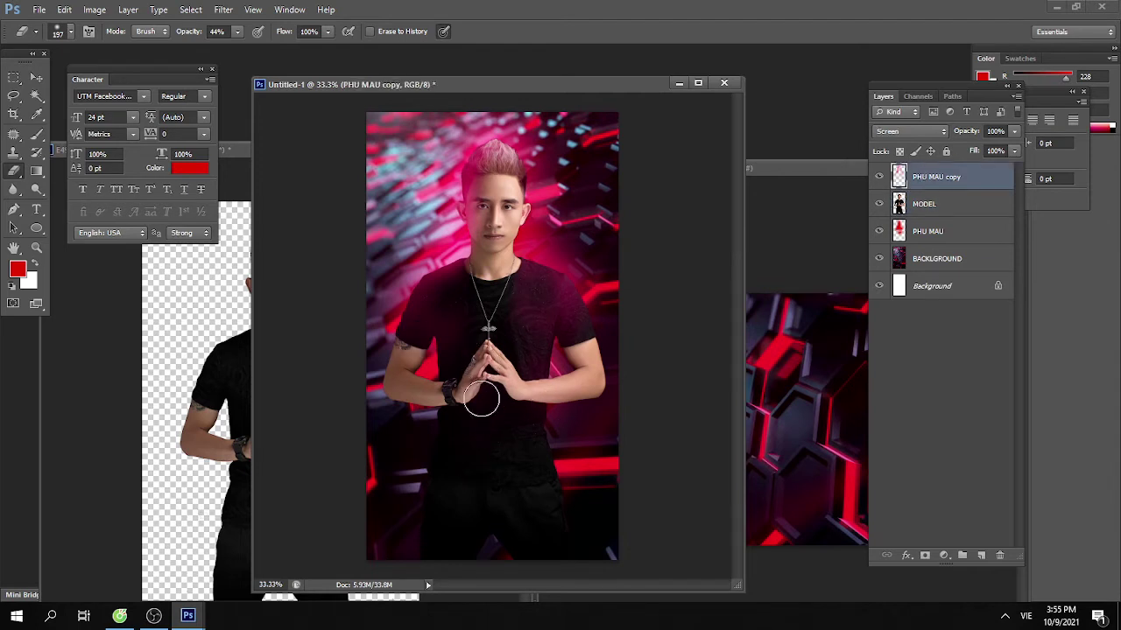
{"action": "left_click_drag", "start_coordinate": [520, 290], "coordinate": [551, 305]}
{"action": "mouse_move", "coordinate": [450, 292]}
{"action": "left_mouse_down"}
{"action": "mouse_move", "coordinate": [468, 320]}
{"action": "mouse_move", "coordinate": [454, 387]}
{"action": "left_mouse_up"}
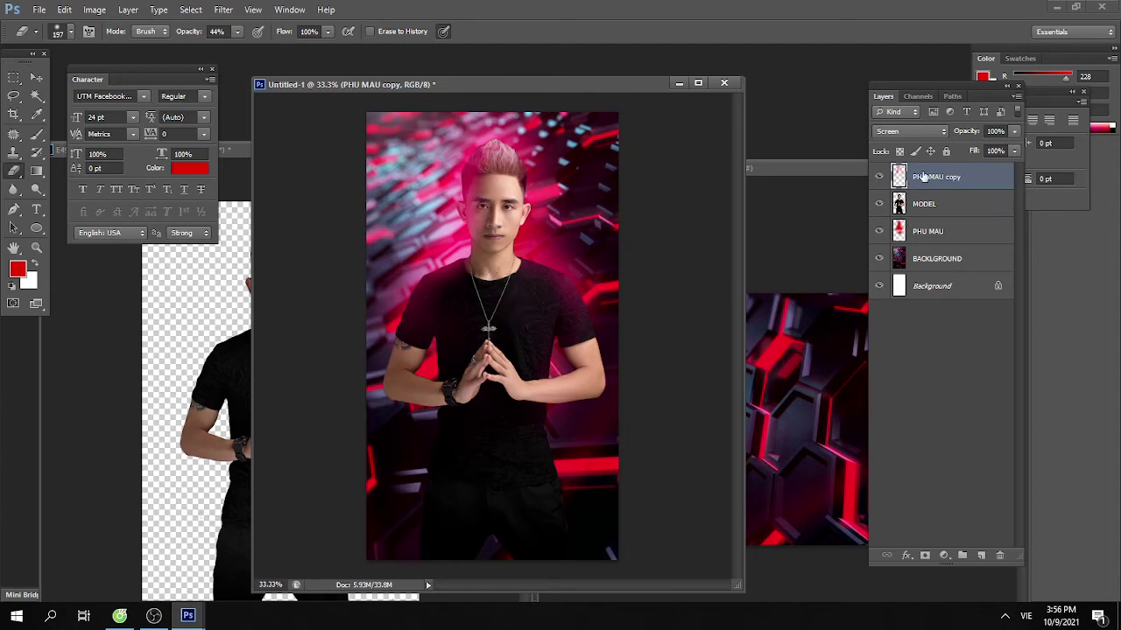
Shift the glow's hue back toward red by +17
{"action": "key", "text": "ctrl+u"}
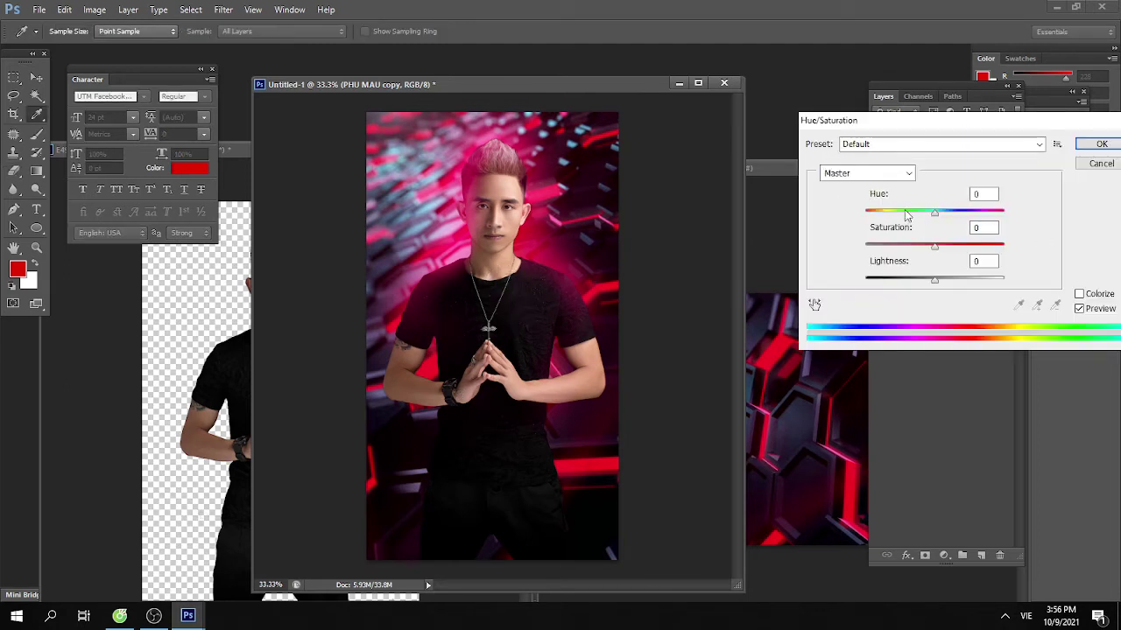
{"action": "left_click_drag", "start_coordinate": [934, 212], "coordinate": [946, 216]}
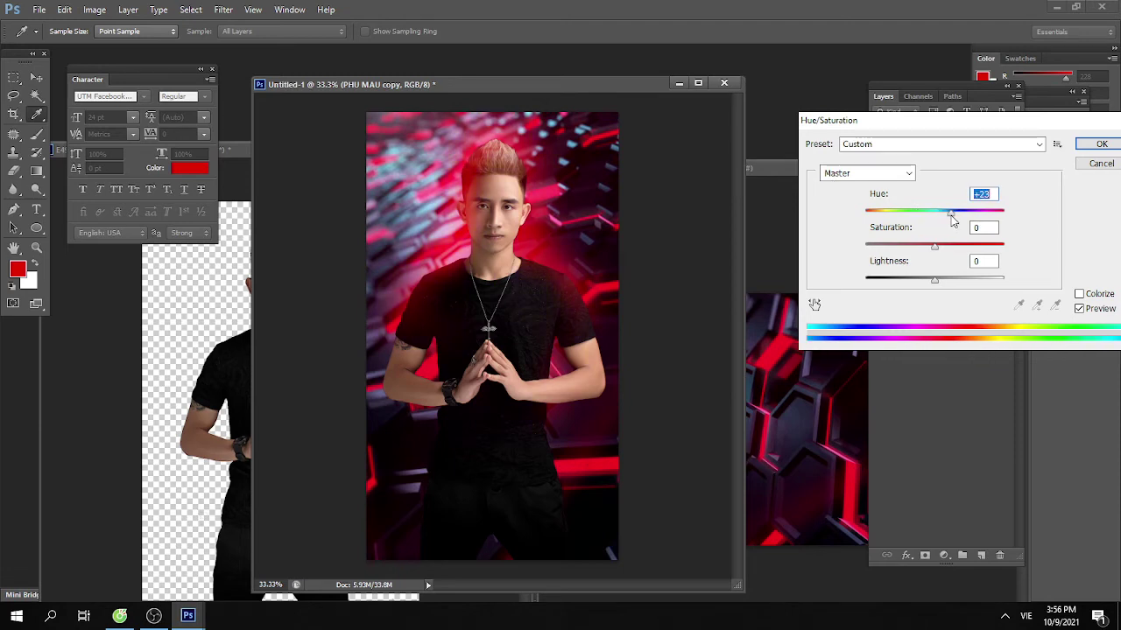
{"action": "key", "text": "Return"}
Scale the glow layer to about 140% and reposition it behind the man
{"action": "key", "text": "ctrl+t"}
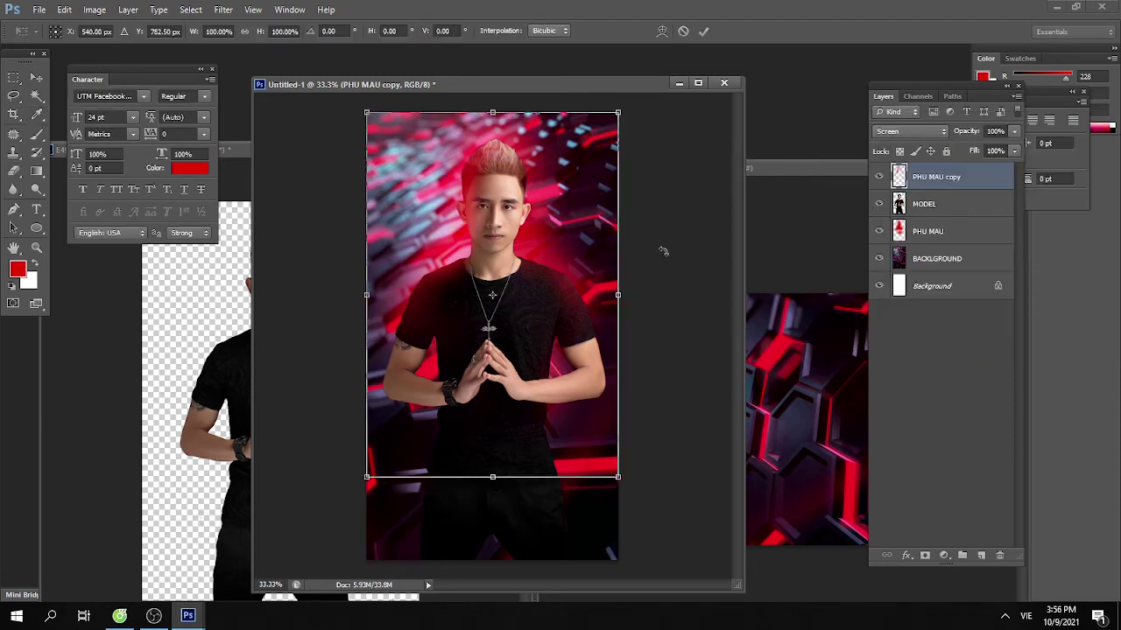
{"action": "left_click_drag", "start_coordinate": [616, 478], "coordinate": [705, 560]}
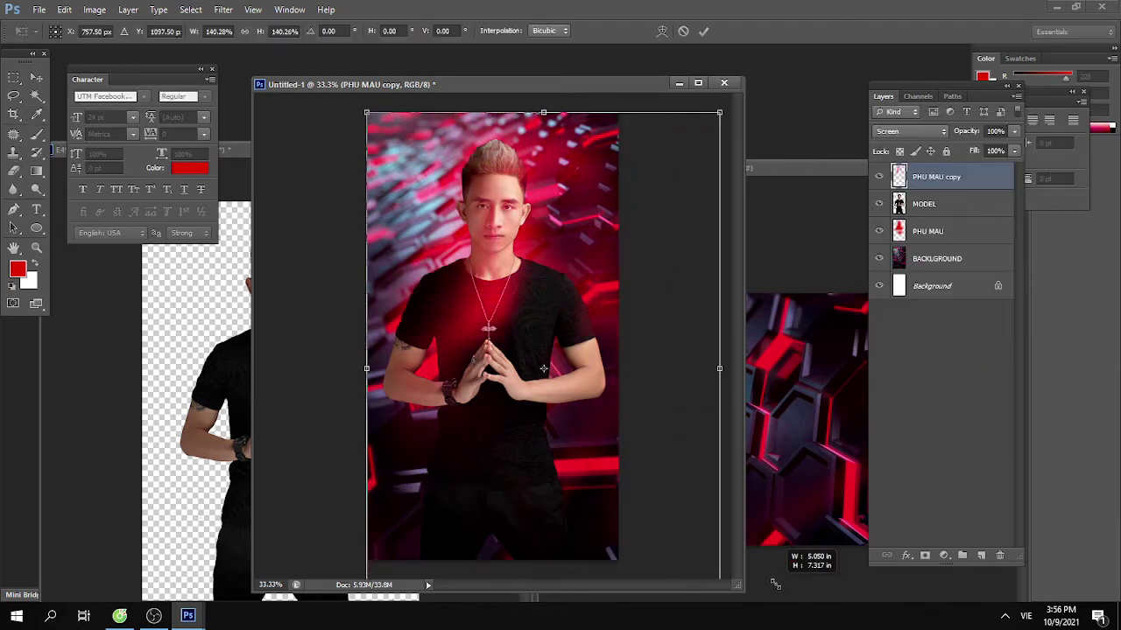
{"action": "mouse_move", "coordinate": [587, 375]}
{"action": "left_mouse_down"}
{"action": "mouse_move", "coordinate": [564, 361]}
{"action": "mouse_move", "coordinate": [563, 332]}
{"action": "left_mouse_up"}
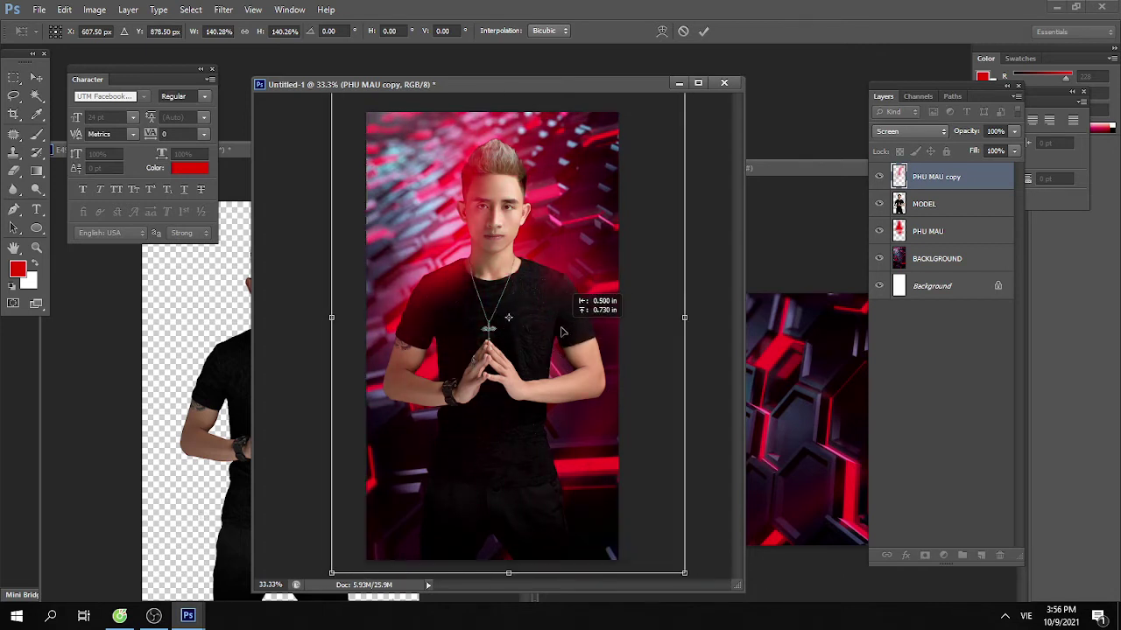
{"action": "key", "text": "e"}
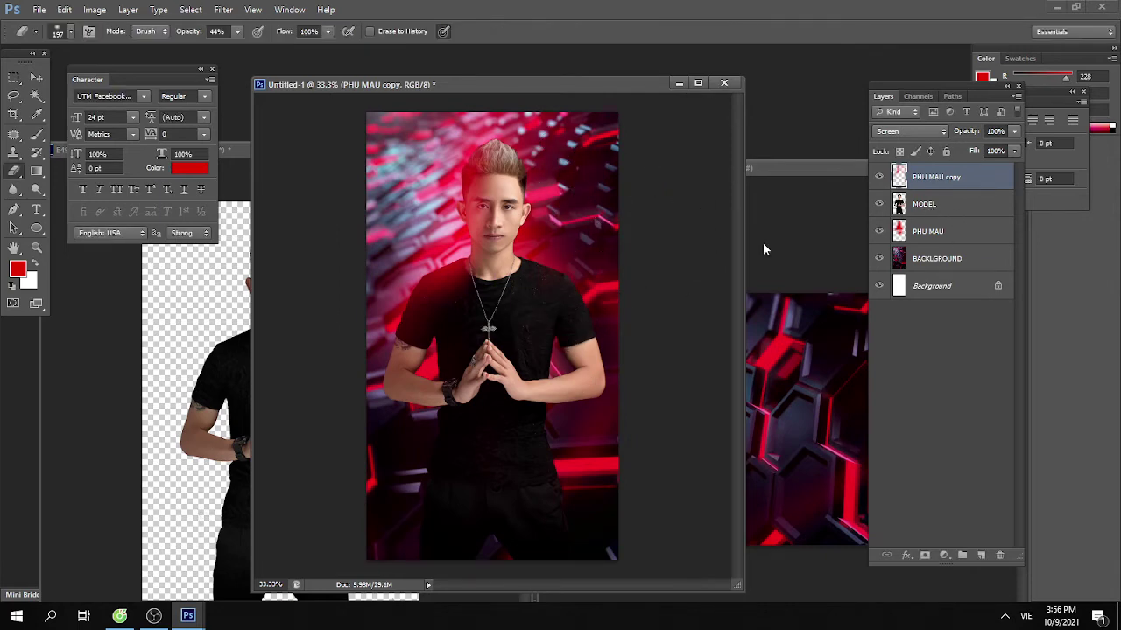
Duplicate MODEL and apply a Motion Blur with distance 32 to the original layer
{"action": "left_click", "coordinate": [930, 205]}
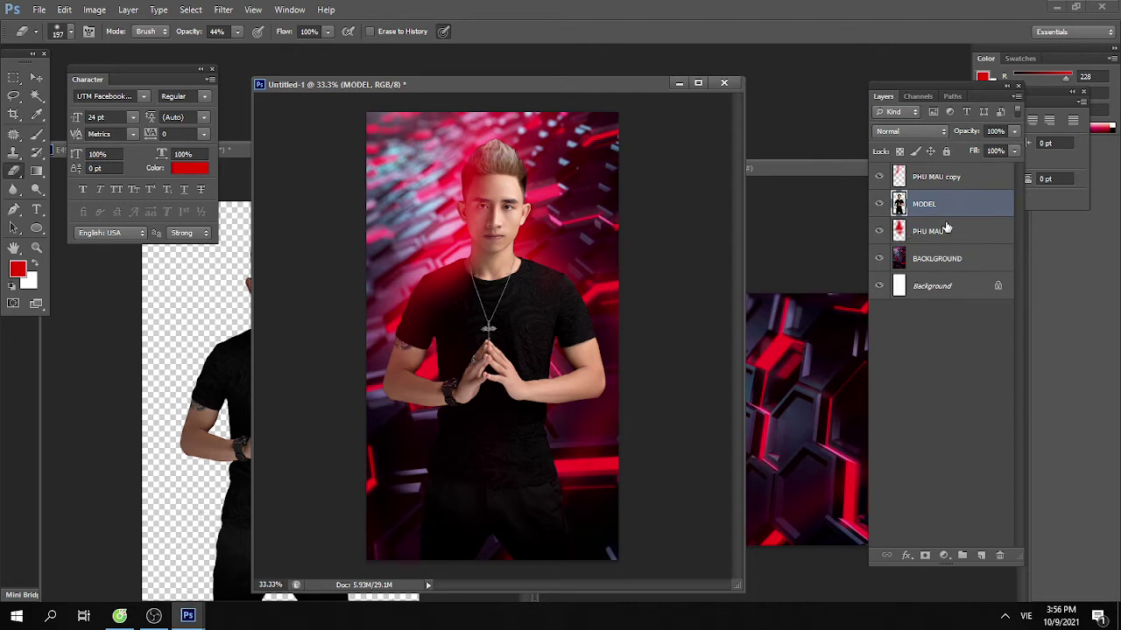
{"action": "key", "text": "ctrl+j"}
{"action": "left_click", "coordinate": [927, 231]}
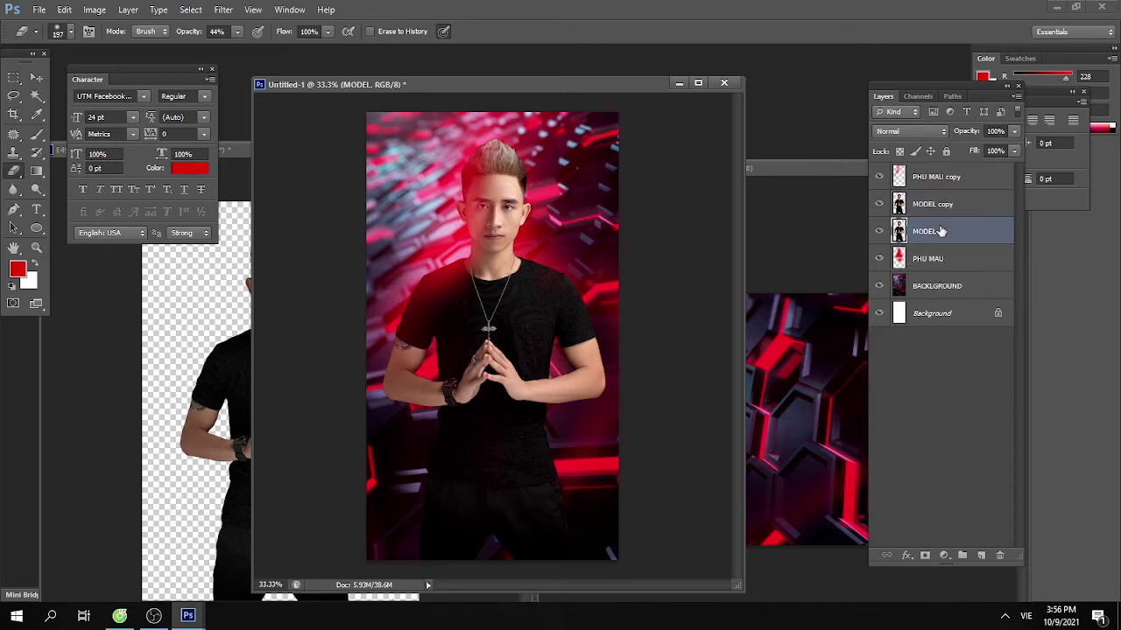
{"action": "left_click", "coordinate": [222, 10]}
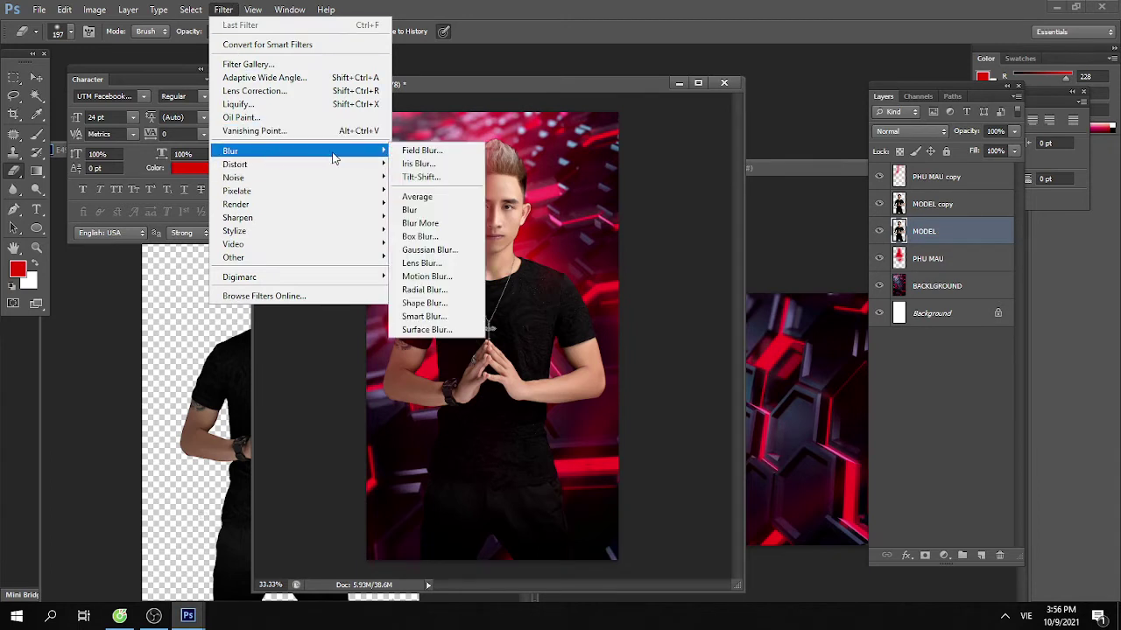
{"action": "mouse_move", "coordinate": [229, 151]}
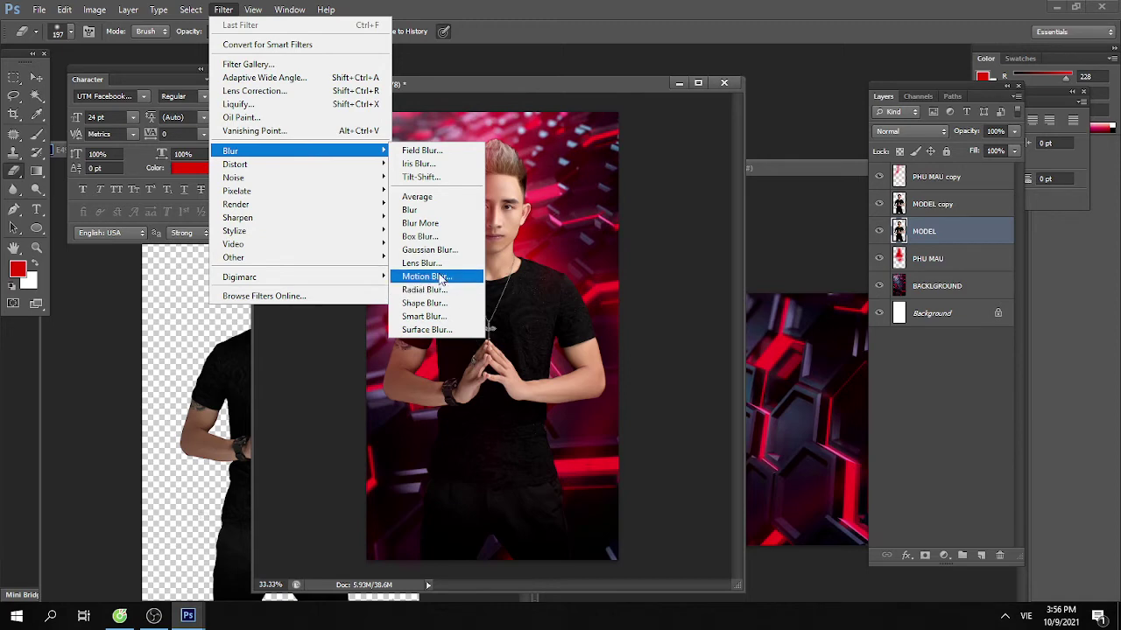
{"action": "left_click", "coordinate": [436, 276]}
{"action": "mouse_move", "coordinate": [790, 254]}
{"action": "left_mouse_down"}
{"action": "mouse_move", "coordinate": [723, 261]}
{"action": "mouse_move", "coordinate": [788, 252]}
{"action": "mouse_move", "coordinate": [778, 256]}
{"action": "left_mouse_up"}
{"action": "key", "text": "Return"}
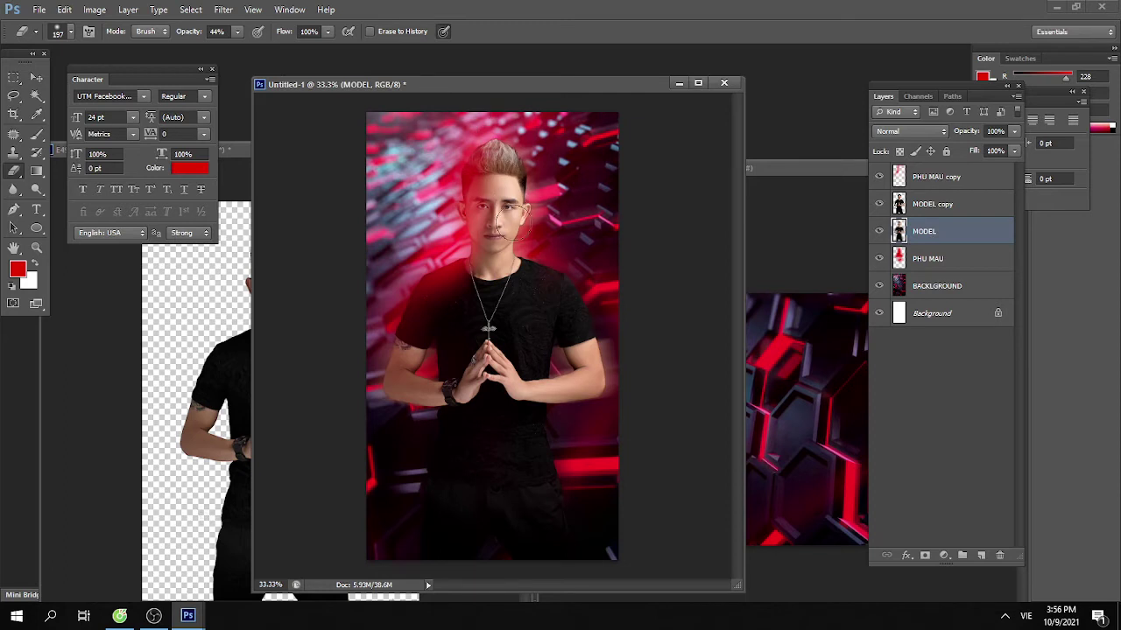
Duplicate the blurred layer, move it on top, and erase the blur over the face and hair
{"action": "key", "text": "ctrl+j"}
{"action": "left_click_drag", "start_coordinate": [939, 232], "coordinate": [941, 203]}
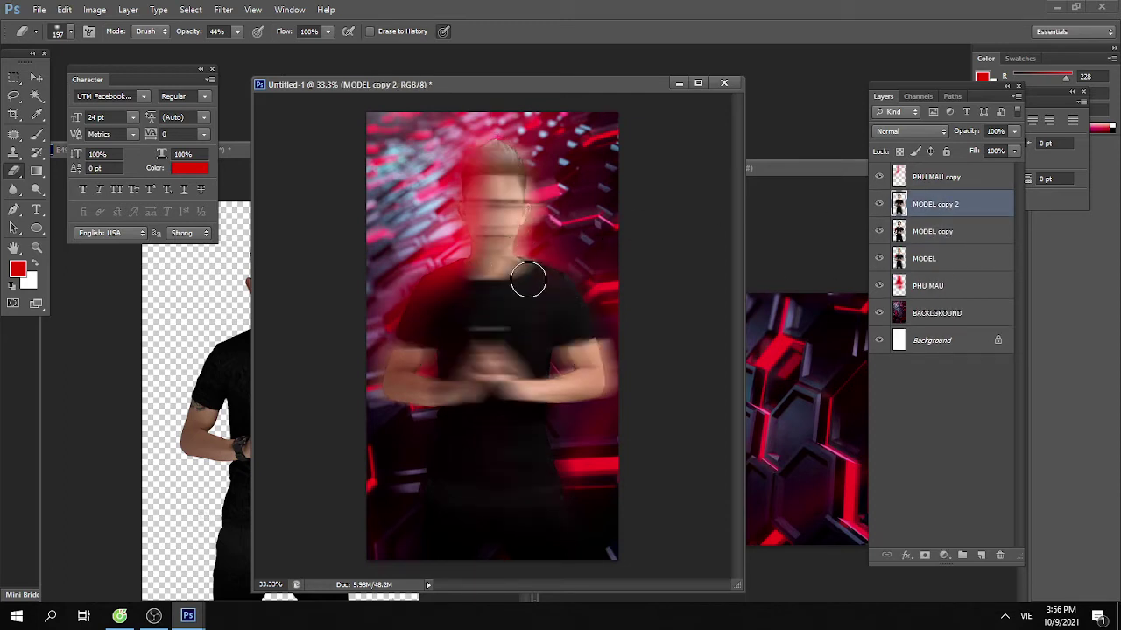
{"action": "mouse_move", "coordinate": [528, 280]}
{"action": "left_mouse_down"}
{"action": "mouse_move", "coordinate": [495, 215]}
{"action": "mouse_move", "coordinate": [498, 229]}
{"action": "left_mouse_up"}
{"action": "mouse_move", "coordinate": [488, 187]}
{"action": "left_mouse_down"}
{"action": "mouse_move", "coordinate": [475, 313]}
{"action": "mouse_move", "coordinate": [498, 426]}
{"action": "mouse_move", "coordinate": [485, 351]}
{"action": "mouse_move", "coordinate": [465, 420]}
{"action": "left_mouse_up"}
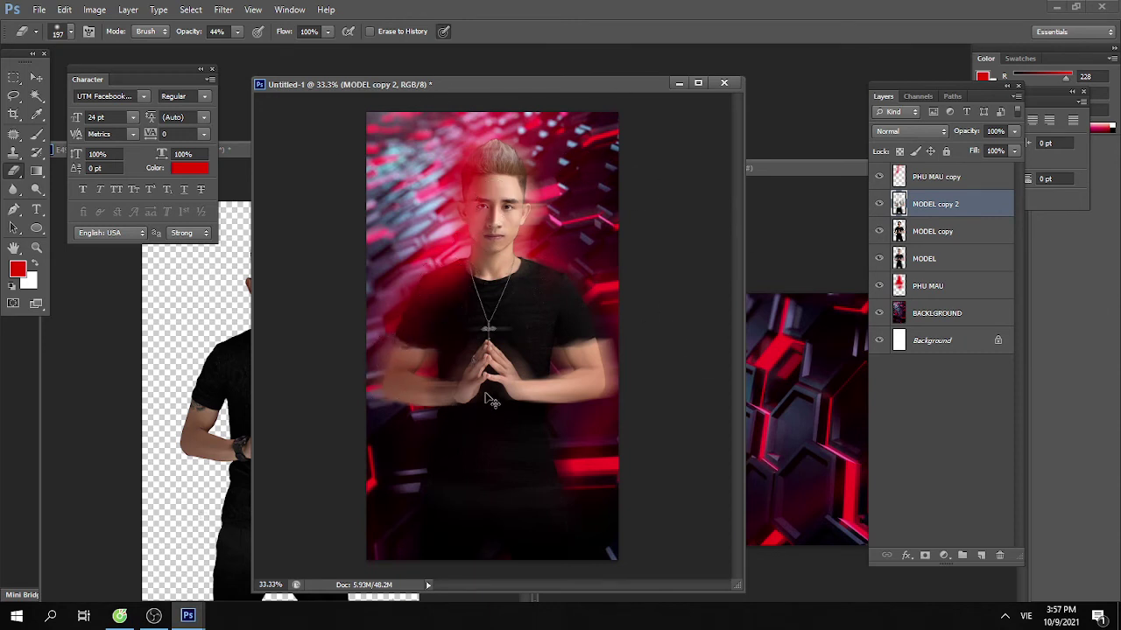
Flatten the image, crop the poster shorter at the bottom, and draw a text box near the bottom
{"action": "key", "text": "ctrl+shift+e"}
{"action": "key", "text": "t"}
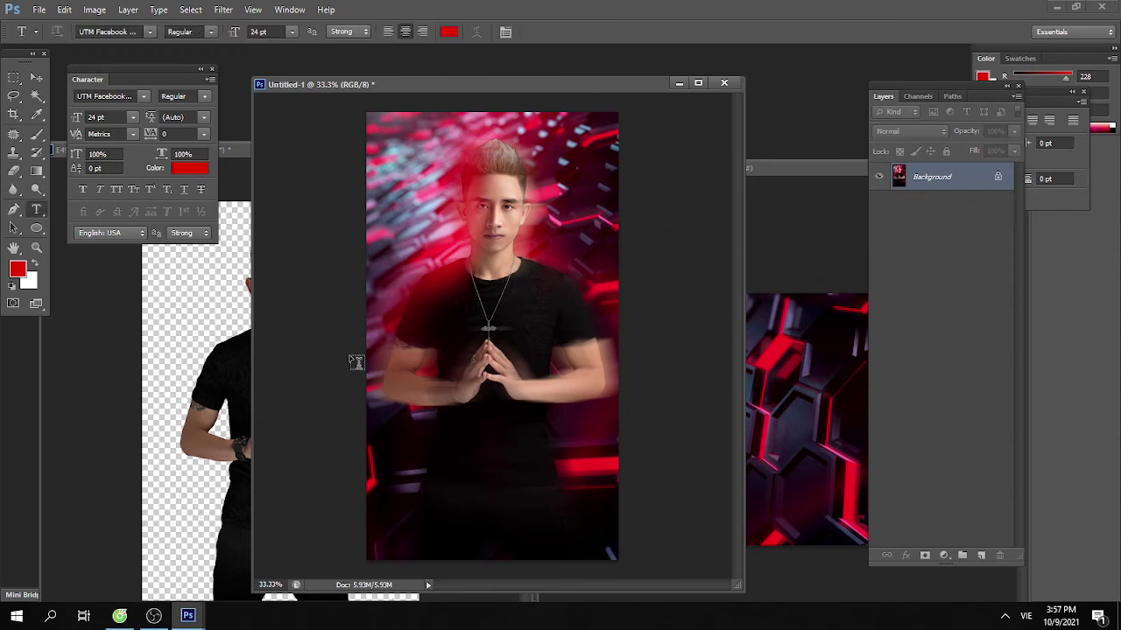
{"action": "key", "text": "c"}
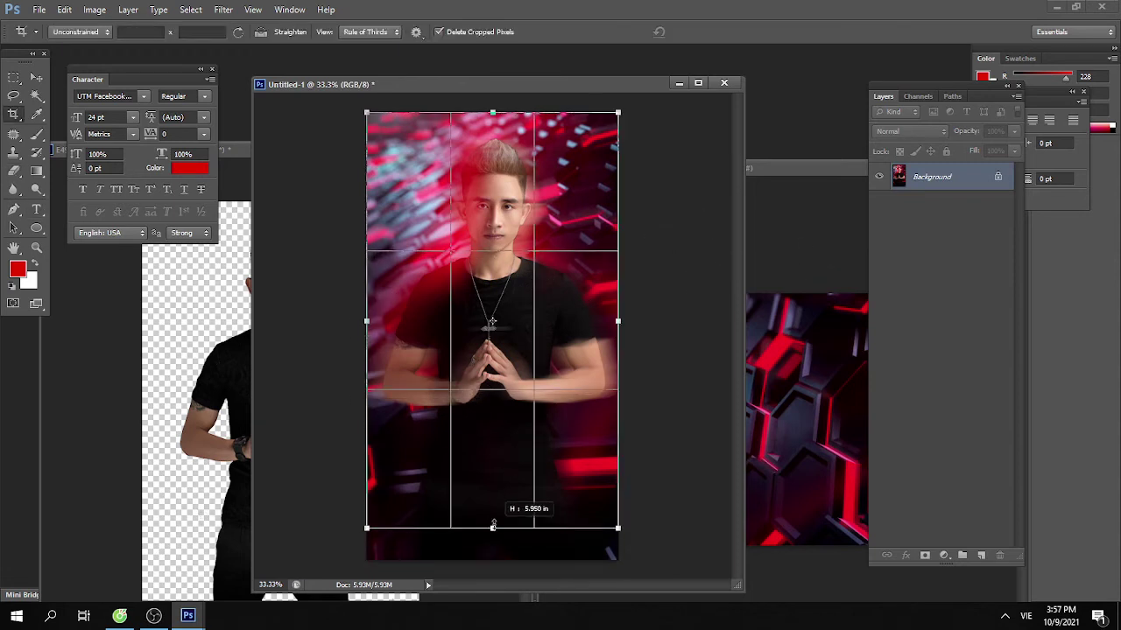
{"action": "left_click_drag", "start_coordinate": [492, 559], "coordinate": [500, 519]}
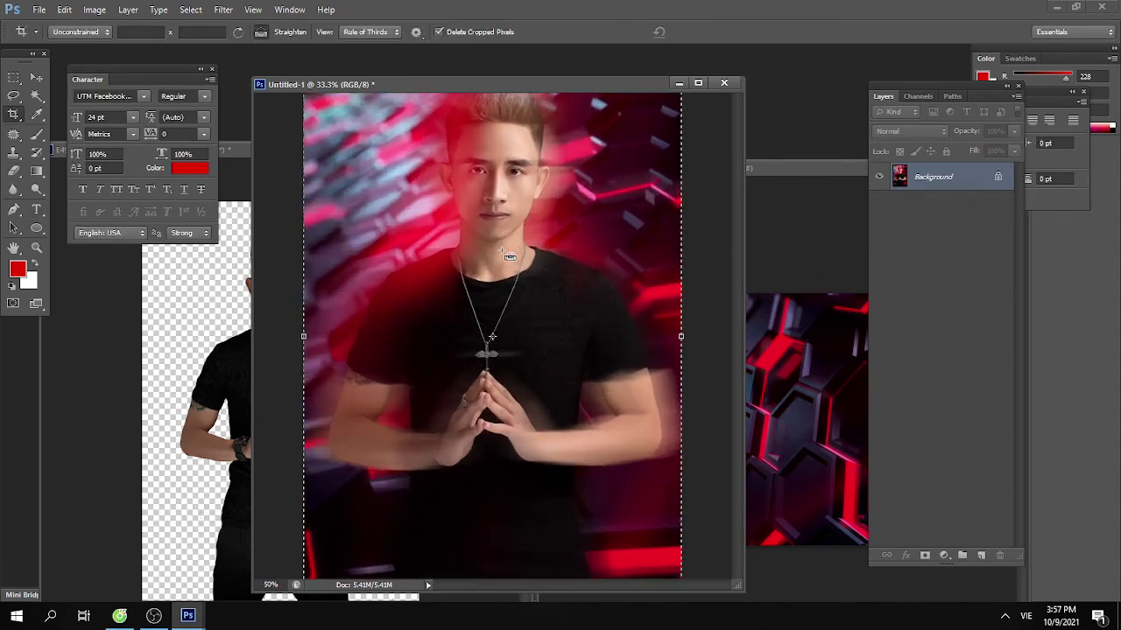
{"action": "left_click_drag", "start_coordinate": [508, 256], "coordinate": [480, 220]}
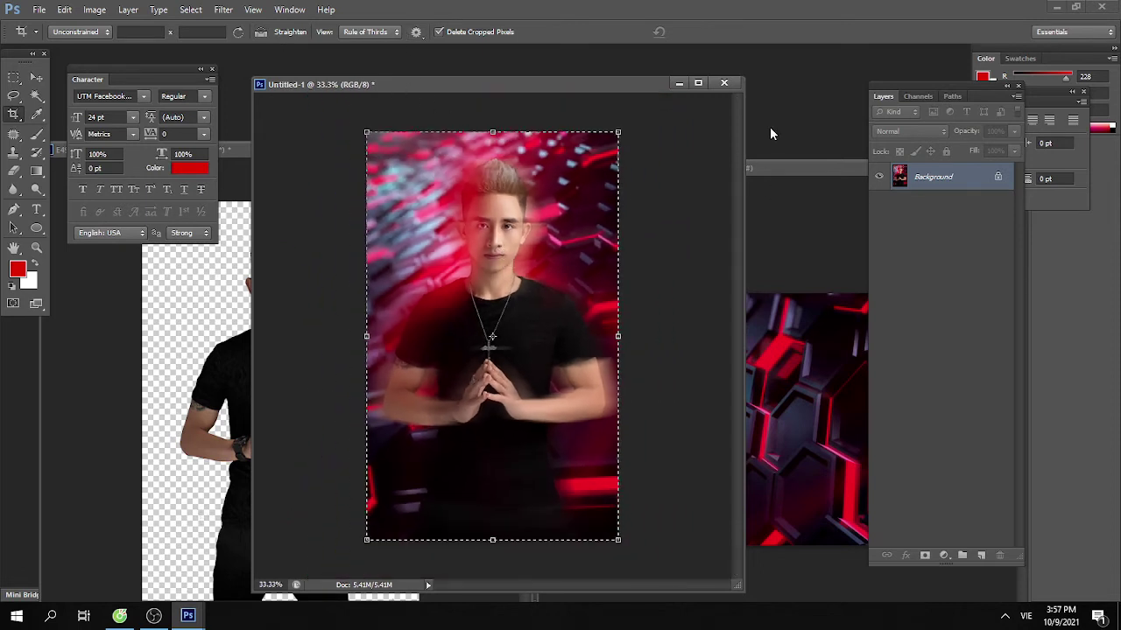
{"action": "key", "text": "t"}
{"action": "left_click_drag", "start_coordinate": [376, 433], "coordinate": [611, 530]}
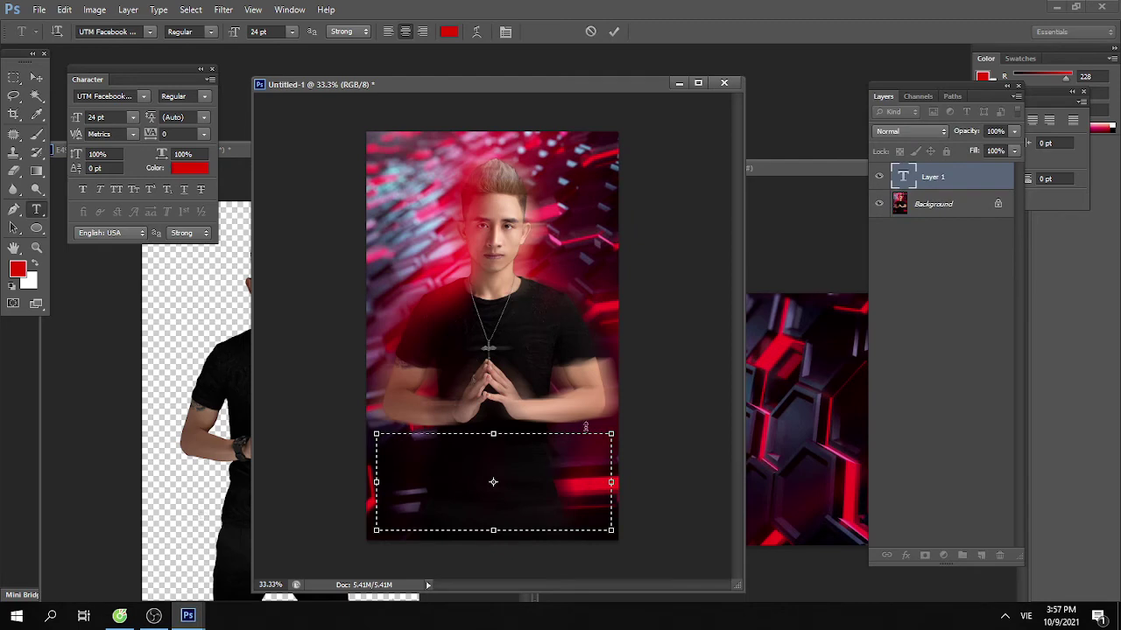
Type 'DJ BILLION' in the UTM Hanzel font
{"action": "left_click", "coordinate": [149, 31]}
{"action": "scroll", "coordinate": [201, 289], "scroll_direction": "up", "scroll_amount": 2}
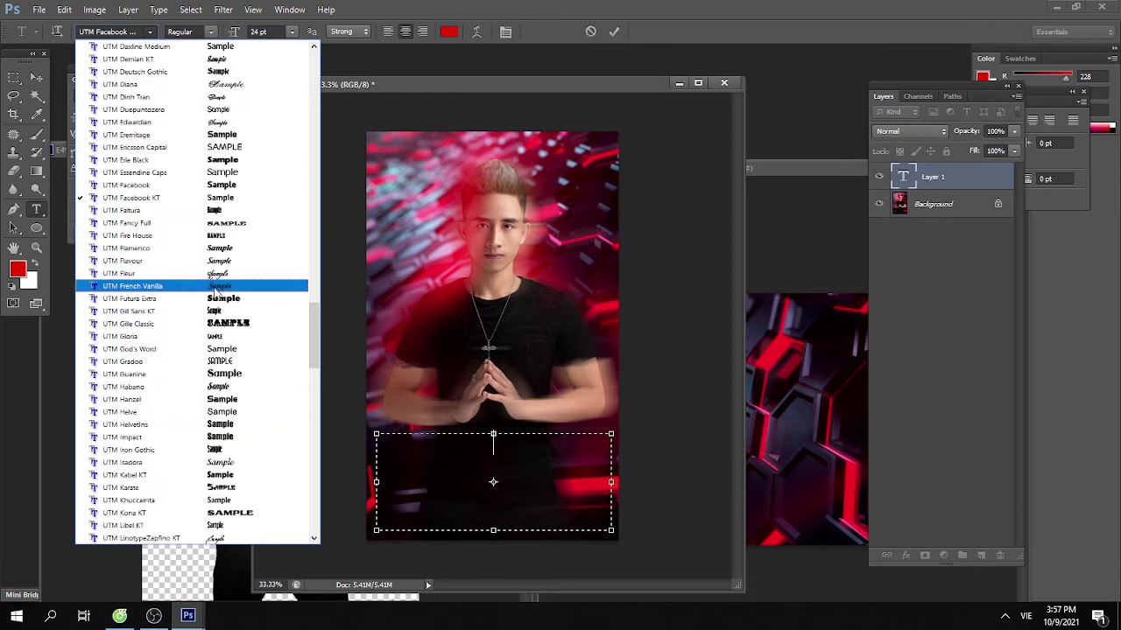
{"action": "left_click", "coordinate": [224, 399]}
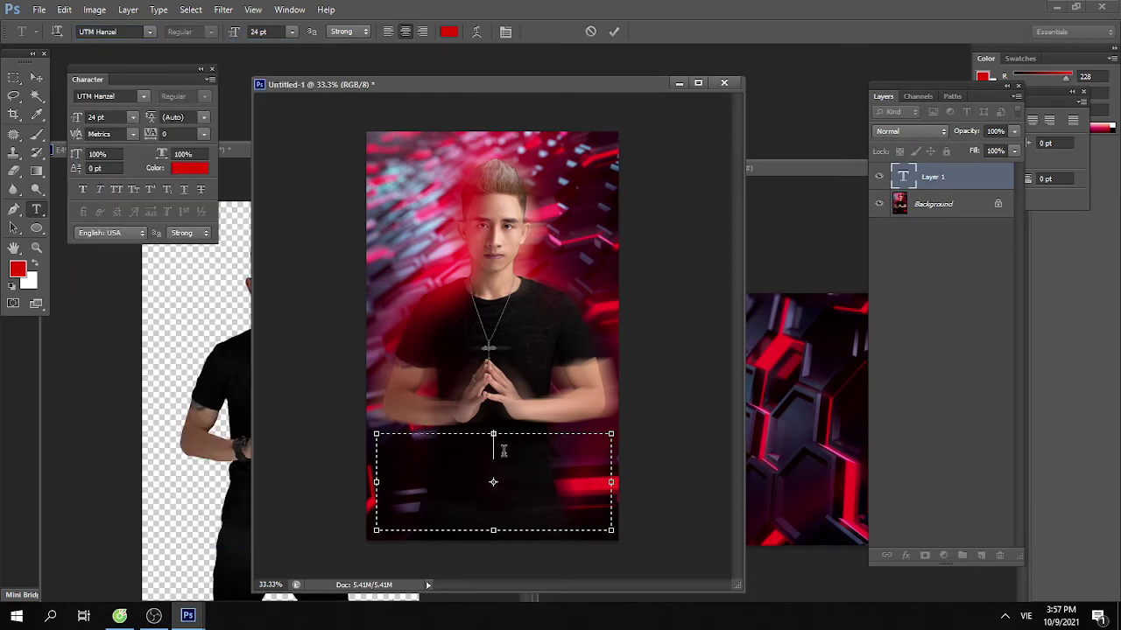
{"action": "type", "text": "DJ BILLION"}
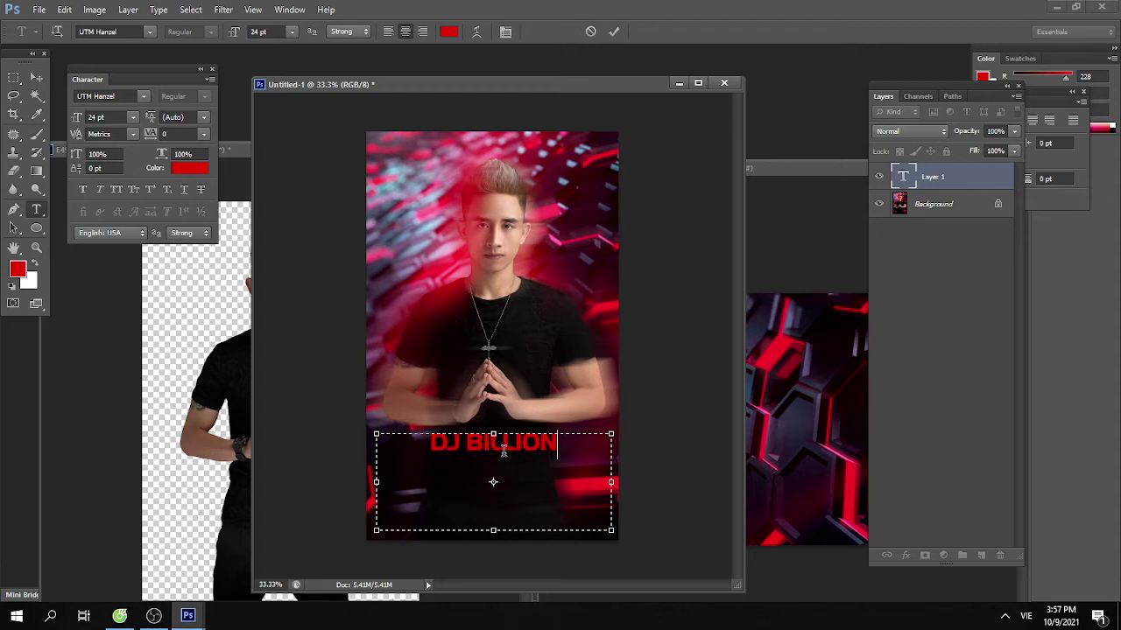
{"action": "key", "text": "ctrl+Return"}
Enlarge the DJ BILLION title to about 42 pt and move it lower on the poster
{"action": "key", "text": "ctrl+t"}
{"action": "mouse_move", "coordinate": [611, 435]}
{"action": "left_mouse_down"}
{"action": "mouse_move", "coordinate": [702, 405]}
{"action": "mouse_move", "coordinate": [700, 393]}
{"action": "left_mouse_up"}
{"action": "left_click_drag", "start_coordinate": [613, 454], "coordinate": [613, 492]}
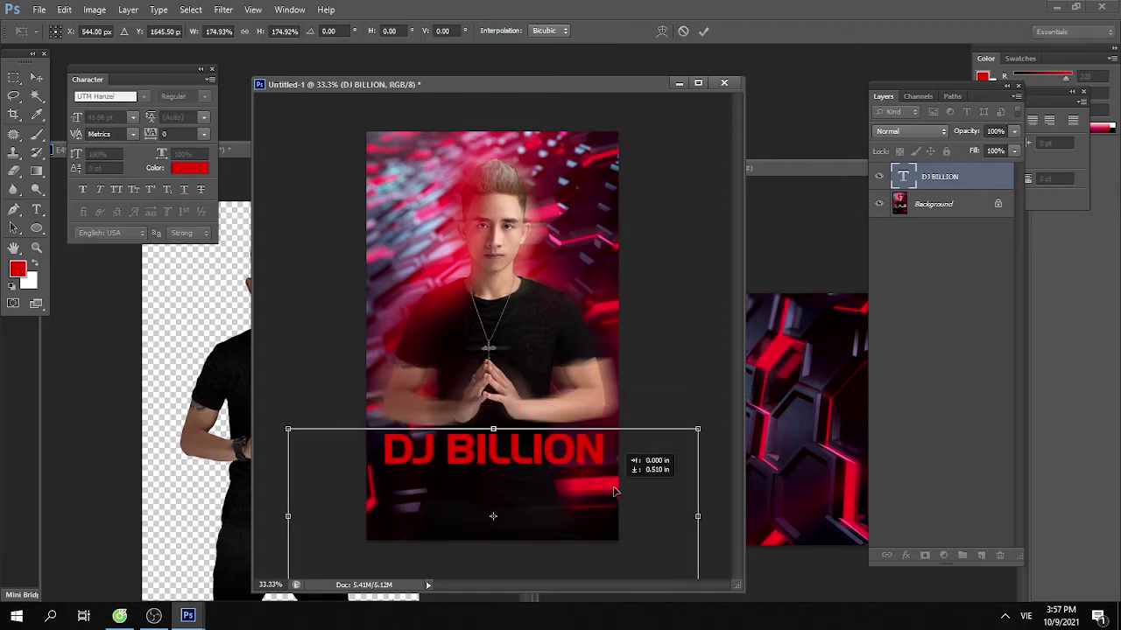
{"action": "key", "text": "Return"}
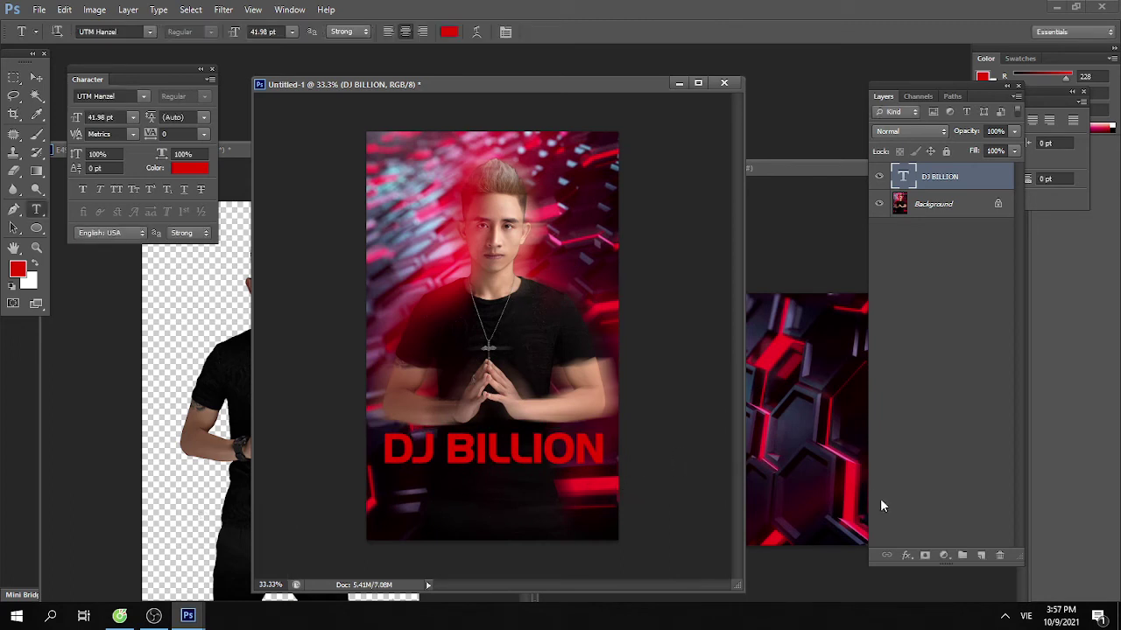
Change the DJ BILLION text colour to white
{"action": "left_click", "coordinate": [448, 31]}
{"action": "left_click_drag", "start_coordinate": [709, 219], "coordinate": [519, 33]}
{"action": "key", "text": "Return"}
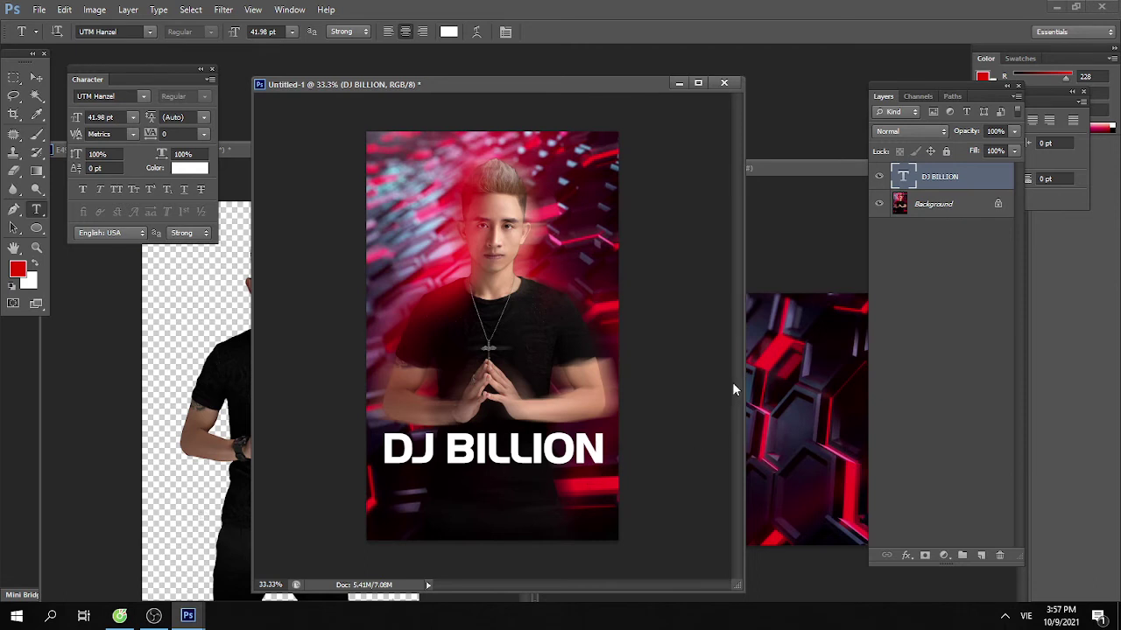
Add an Inner Bevel with depth 317% and red ff0000 shadow colour to the title
{"action": "left_click", "coordinate": [905, 556]}
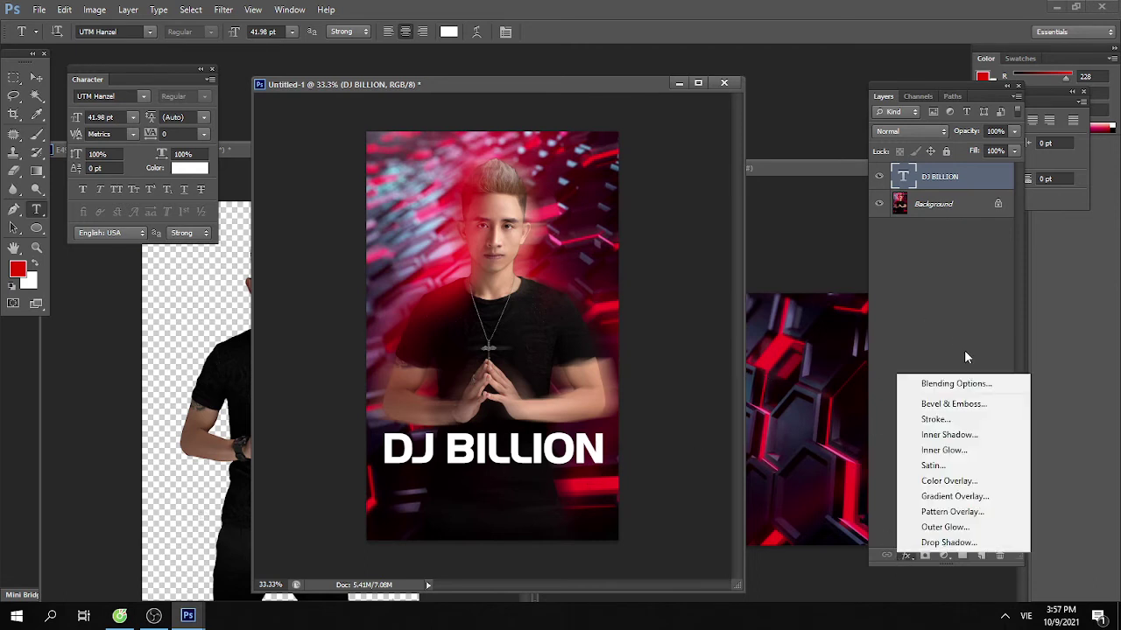
{"action": "left_click", "coordinate": [947, 405]}
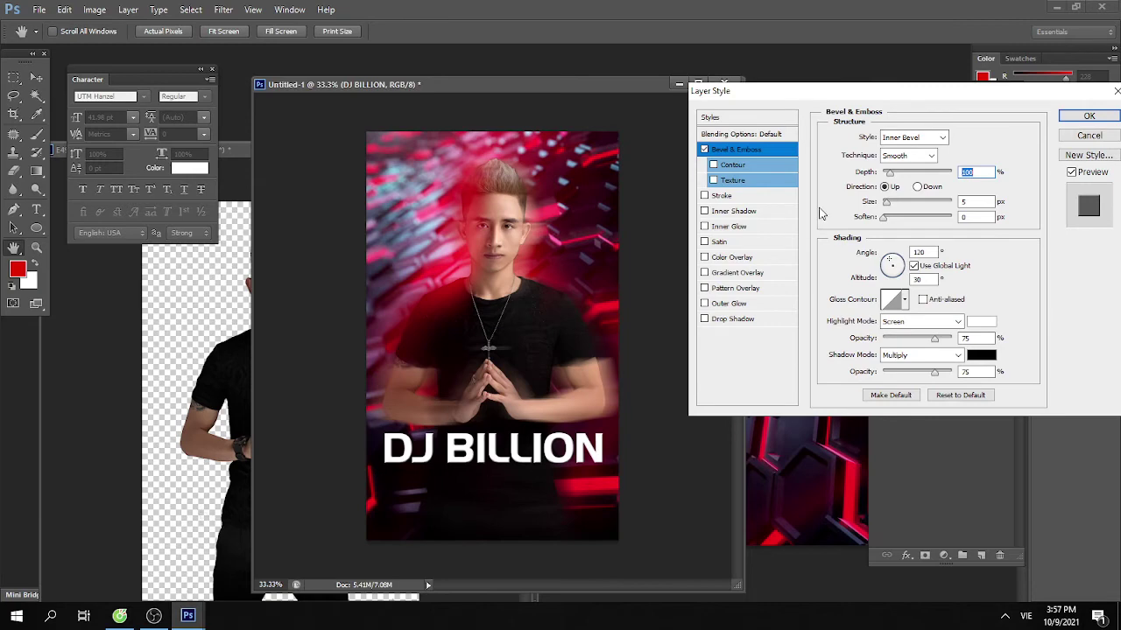
{"action": "mouse_move", "coordinate": [893, 176]}
{"action": "left_mouse_down"}
{"action": "mouse_move", "coordinate": [927, 177]}
{"action": "mouse_move", "coordinate": [905, 178]}
{"action": "left_mouse_up"}
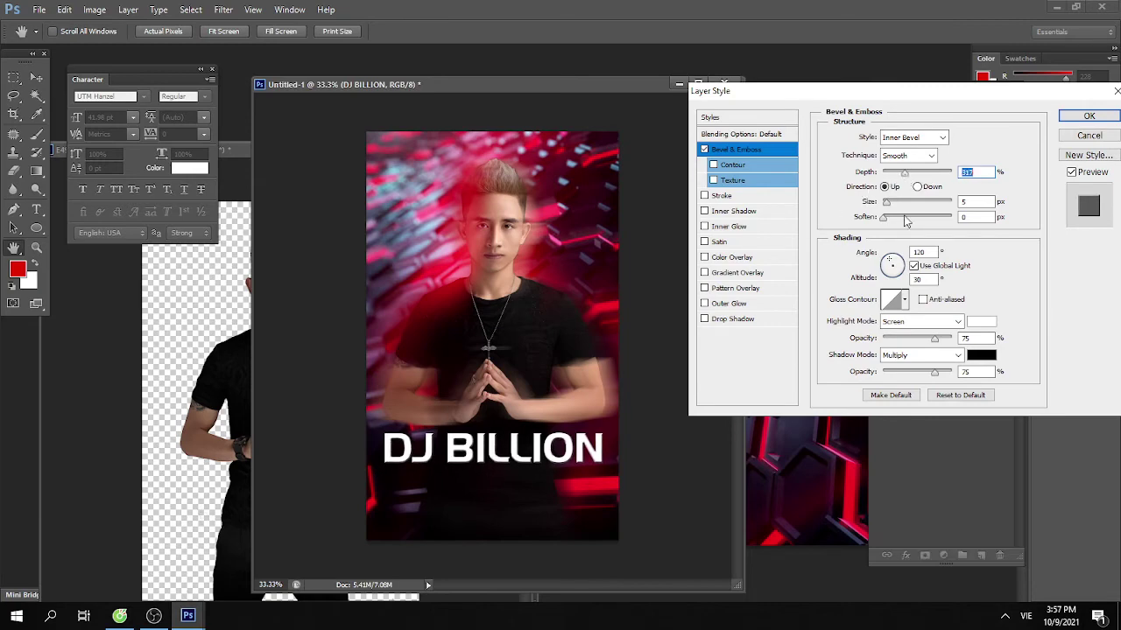
{"action": "left_click", "coordinate": [980, 355]}
{"action": "type", "text": "ff0000"}
{"action": "key", "text": "Return"}
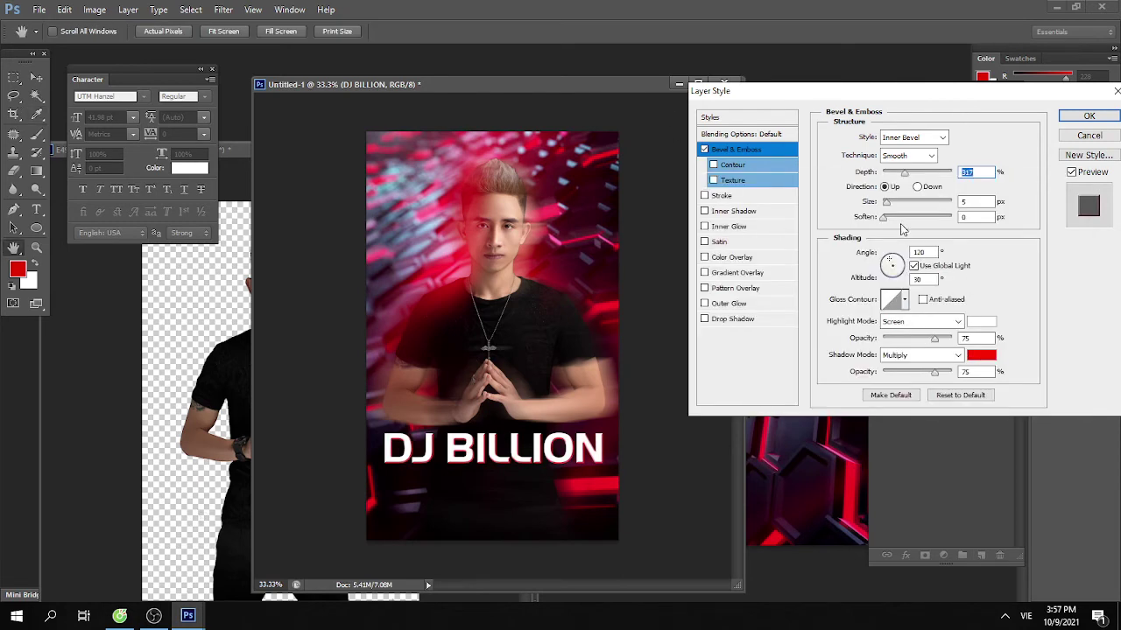
{"action": "left_click_drag", "start_coordinate": [888, 204], "coordinate": [892, 209]}
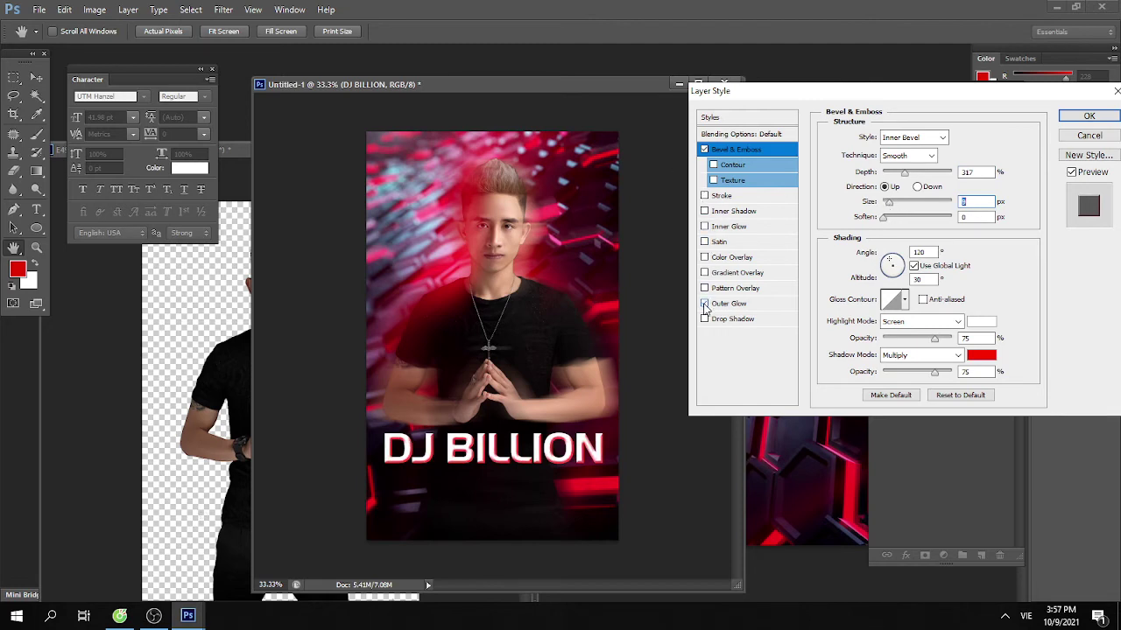
Add a red Outer Glow of size about 24 to the title
{"action": "left_click", "coordinate": [762, 303]}
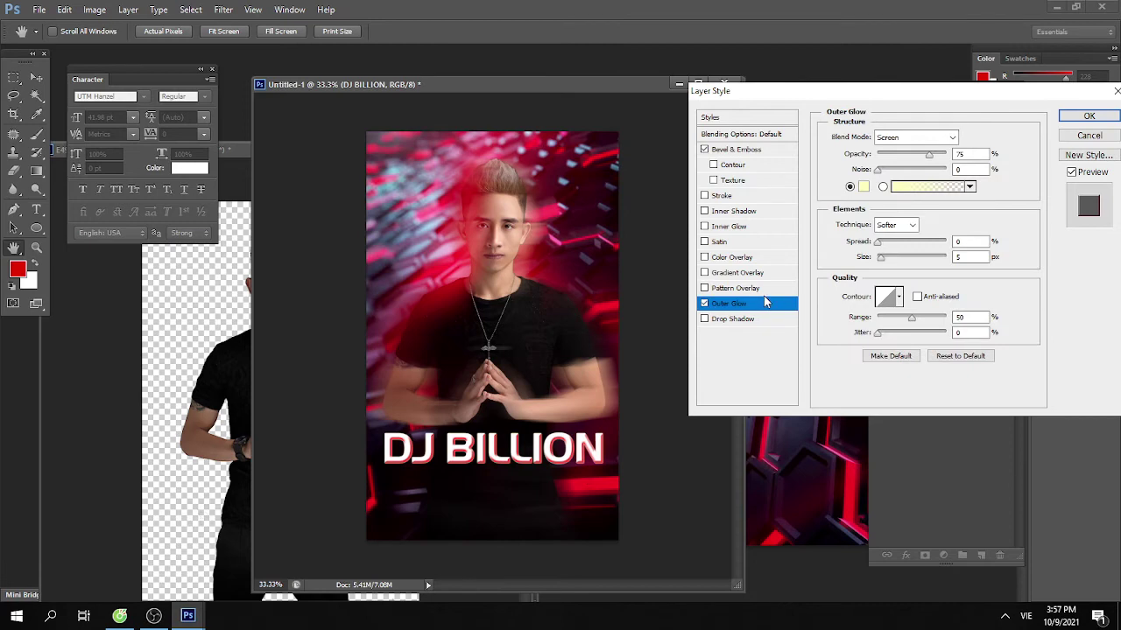
{"action": "left_click", "coordinate": [864, 187]}
{"action": "key", "text": "Return"}
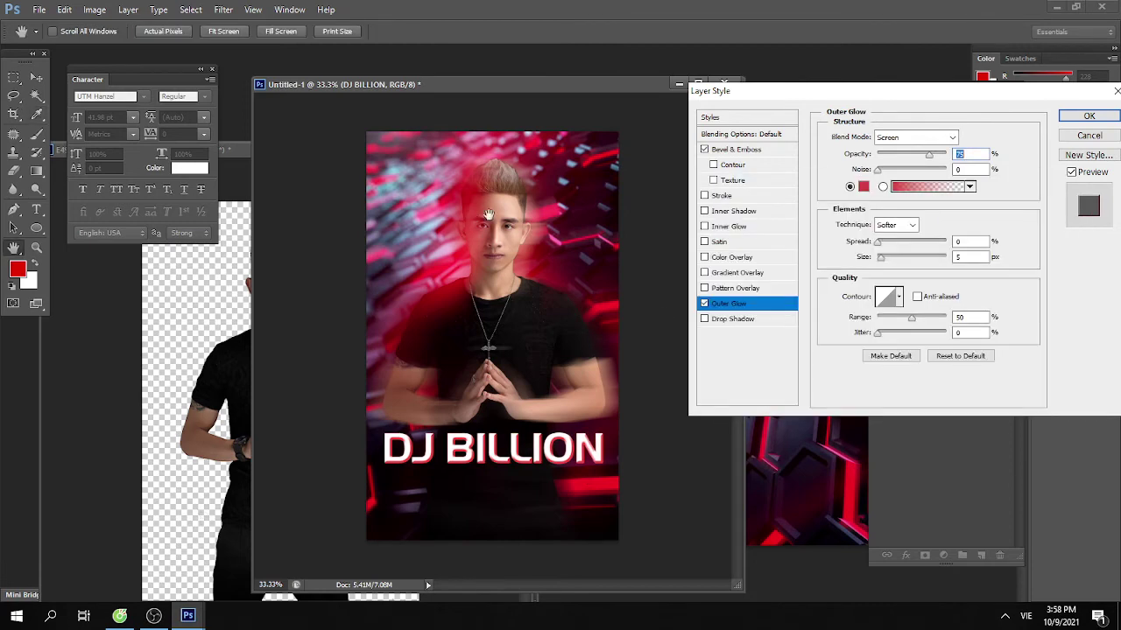
{"action": "left_click_drag", "start_coordinate": [884, 257], "coordinate": [887, 260]}
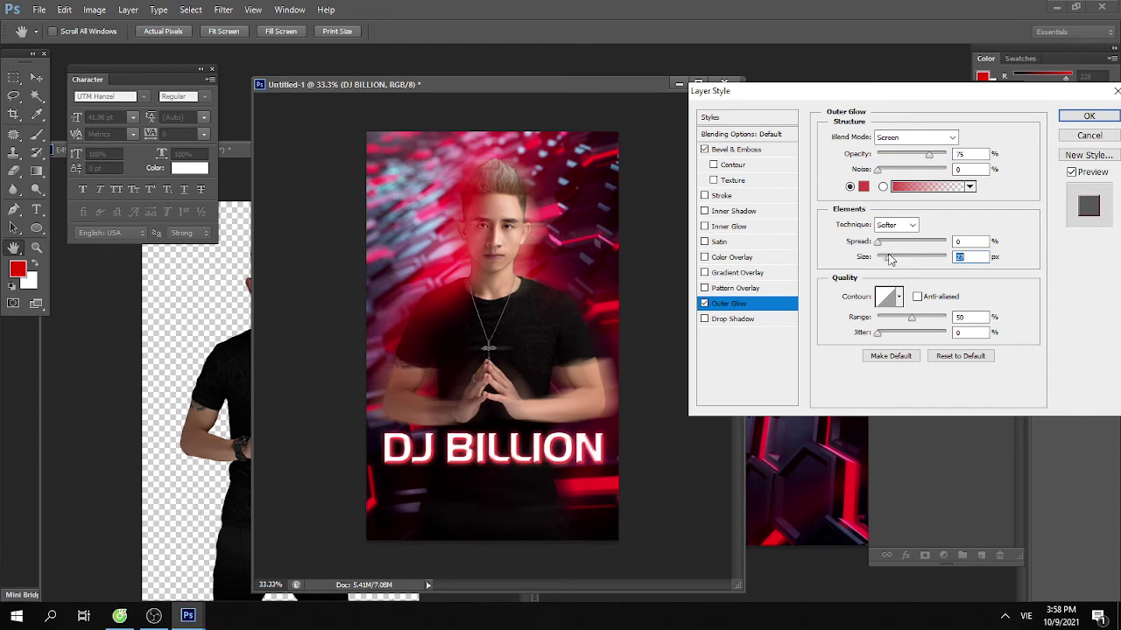
Add a red Inner Shadow with distance 0 to the title
{"action": "left_click", "coordinate": [704, 211]}
{"action": "left_click", "coordinate": [745, 213]}
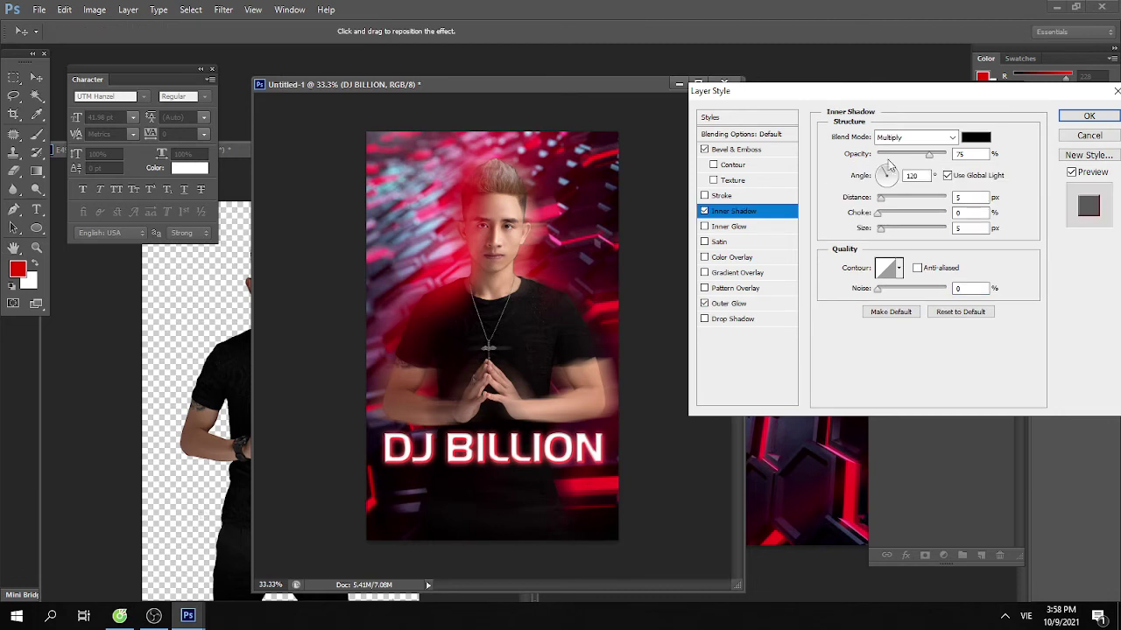
{"action": "left_click_drag", "start_coordinate": [881, 199], "coordinate": [885, 202]}
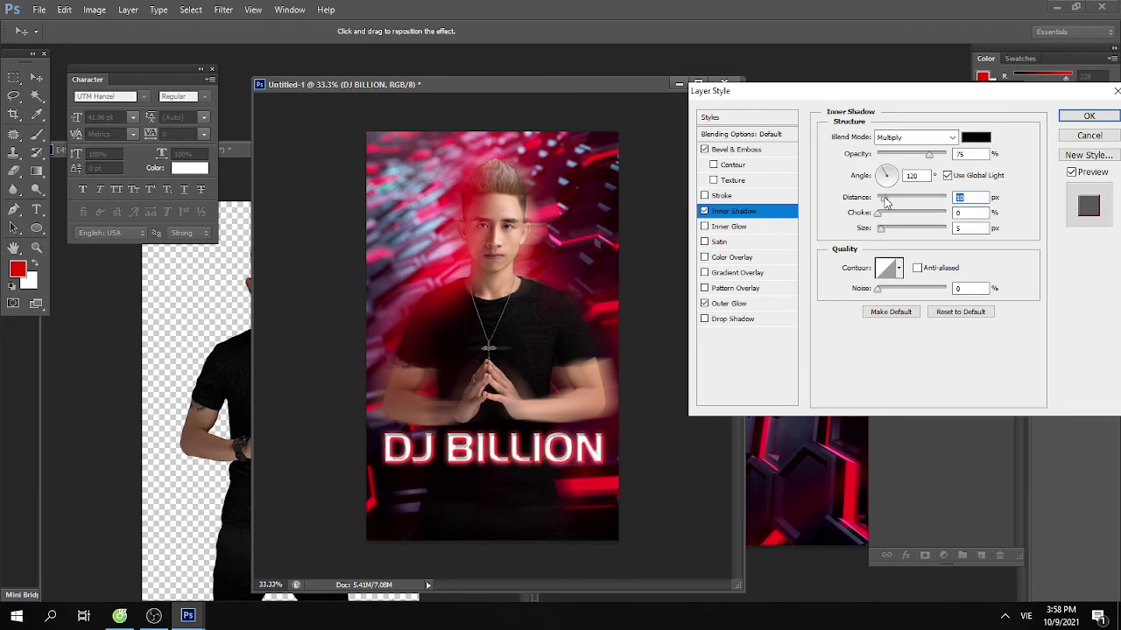
{"action": "left_click", "coordinate": [976, 138]}
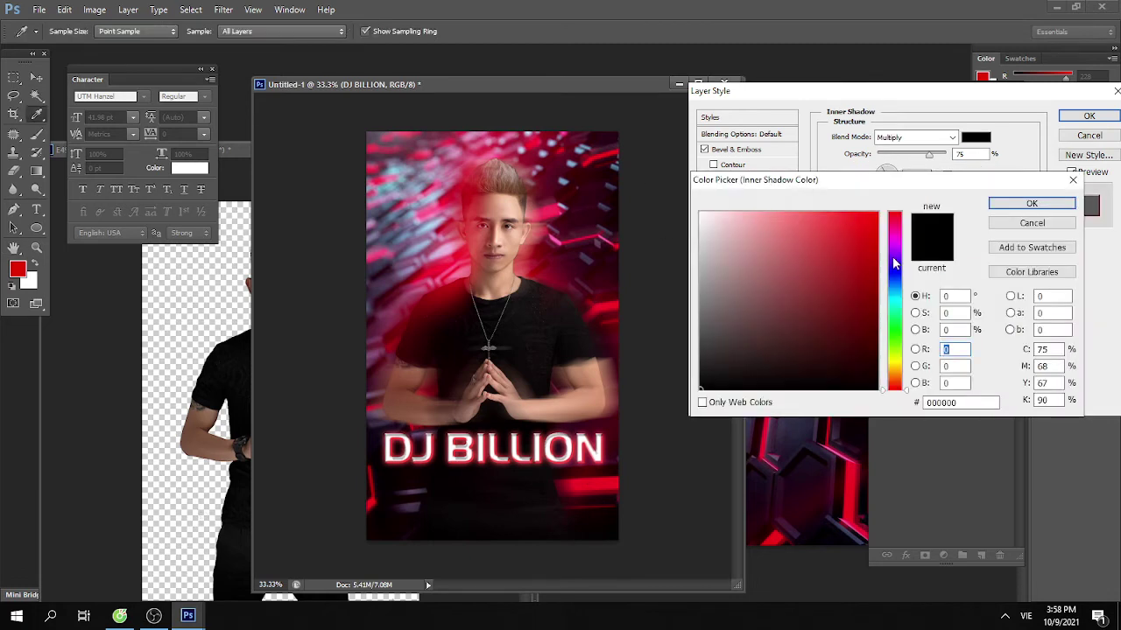
{"action": "left_click_drag", "start_coordinate": [895, 263], "coordinate": [894, 220]}
{"action": "mouse_move", "coordinate": [790, 248]}
{"action": "left_mouse_down"}
{"action": "mouse_move", "coordinate": [877, 212]}
{"action": "mouse_move", "coordinate": [887, 201]}
{"action": "mouse_move", "coordinate": [875, 200]}
{"action": "left_mouse_up"}
{"action": "key", "text": "Return"}
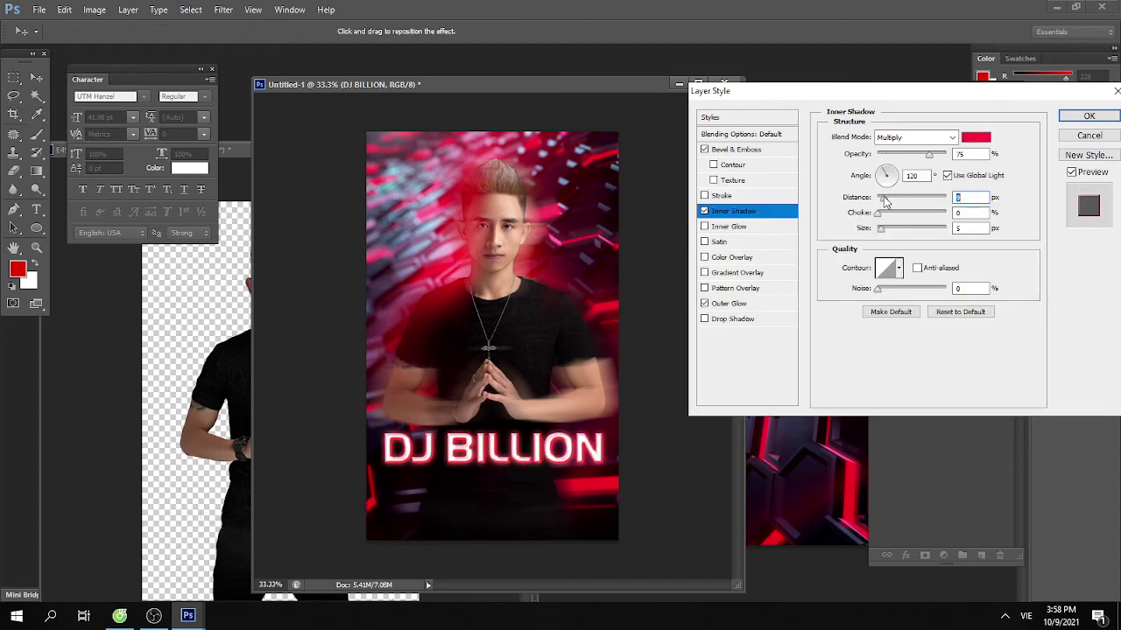
{"action": "left_click", "coordinate": [704, 227]}
{"action": "left_click", "coordinate": [705, 228]}
Add a Satin effect in red c80013 to the title
{"action": "left_click", "coordinate": [706, 244]}
{"action": "left_click", "coordinate": [735, 246]}
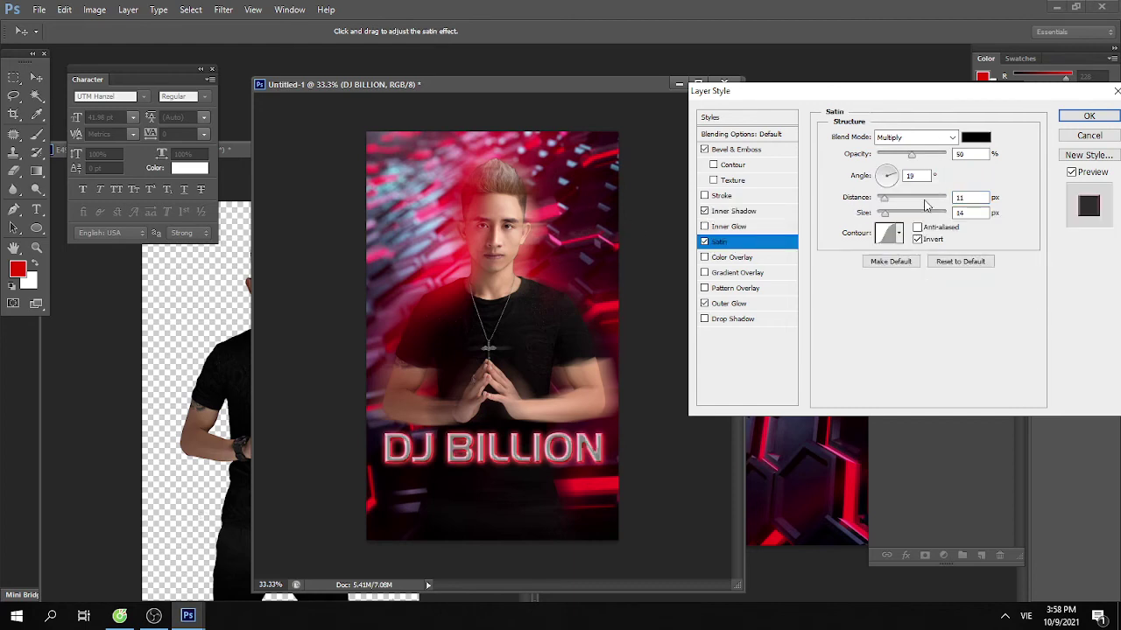
{"action": "left_click", "coordinate": [975, 137]}
{"action": "left_click", "coordinate": [847, 249]}
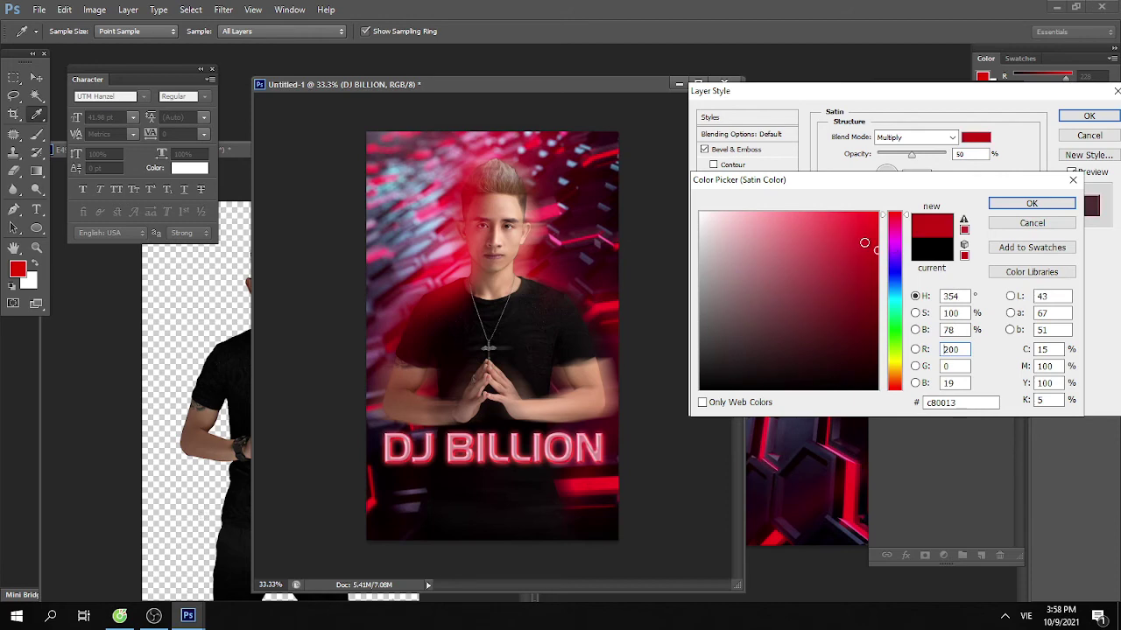
{"action": "left_click", "coordinate": [865, 240]}
{"action": "key", "text": "Return"}
{"action": "key", "text": "Return"}
Duplicate the DJ BILLION title layer and move the copy below the original
{"action": "scroll", "coordinate": [475, 494], "scroll_direction": "up", "scroll_amount": 3}
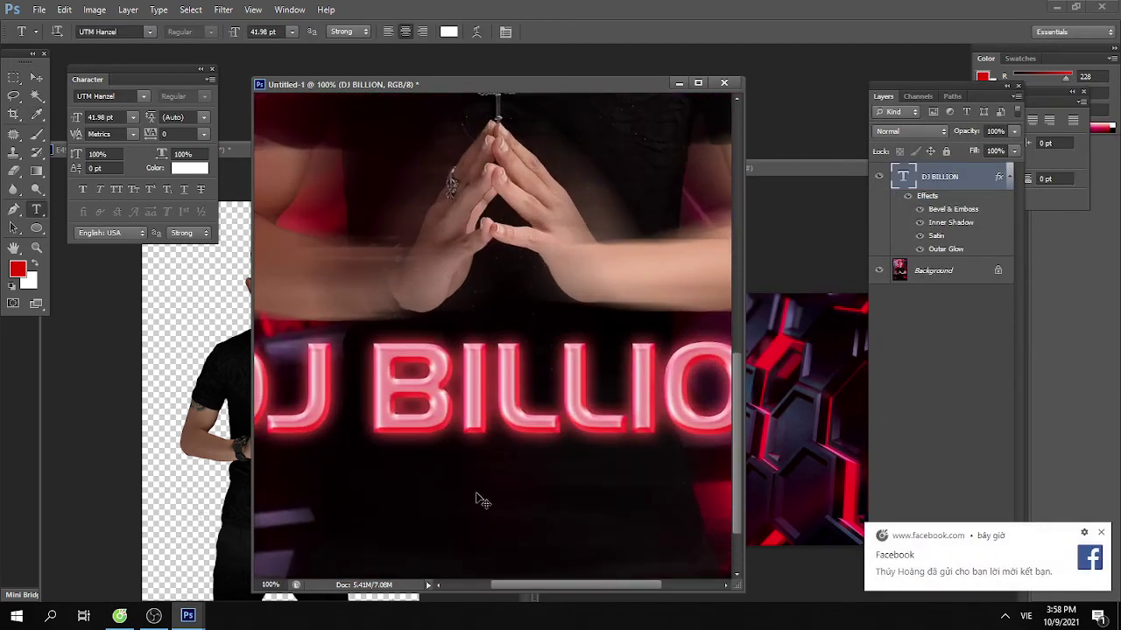
{"action": "scroll", "coordinate": [481, 500], "scroll_direction": "down", "scroll_amount": 1}
{"action": "scroll", "coordinate": [481, 500], "scroll_direction": "down", "scroll_amount": 1}
{"action": "scroll", "coordinate": [481, 500], "scroll_direction": "down", "scroll_amount": 1}
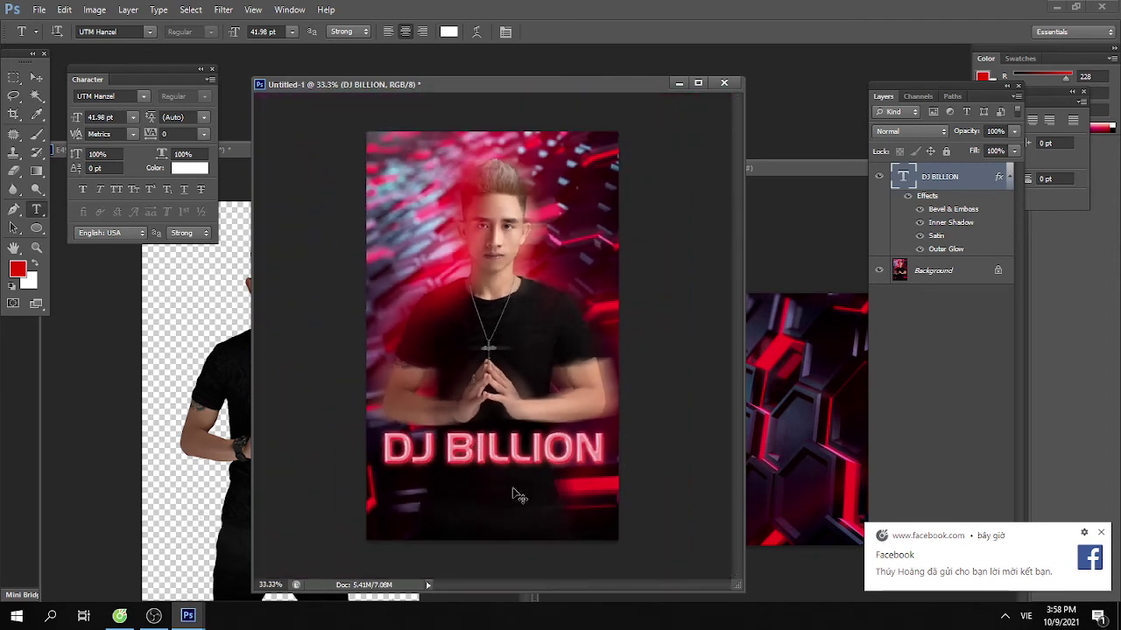
{"action": "key", "text": "ctrl+j"}
{"action": "left_click_drag", "start_coordinate": [518, 481], "coordinate": [517, 522]}
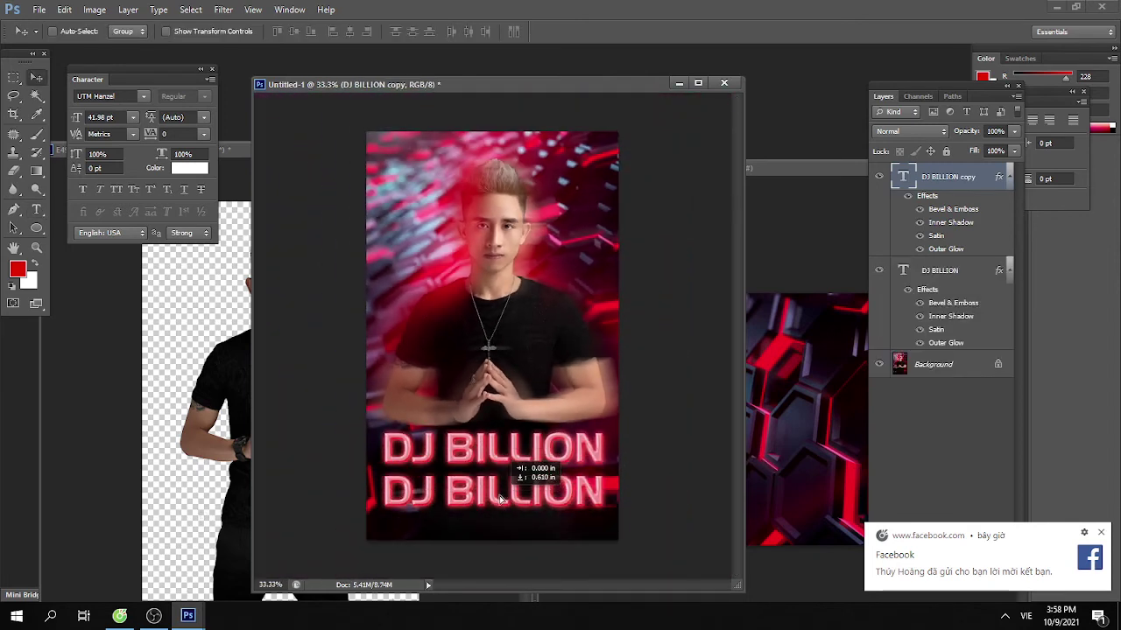
Shrink the copy to 18 pt and replace its text with '22:00 - 10.10.2021'
{"action": "left_click_drag", "start_coordinate": [401, 480], "coordinate": [604, 495]}
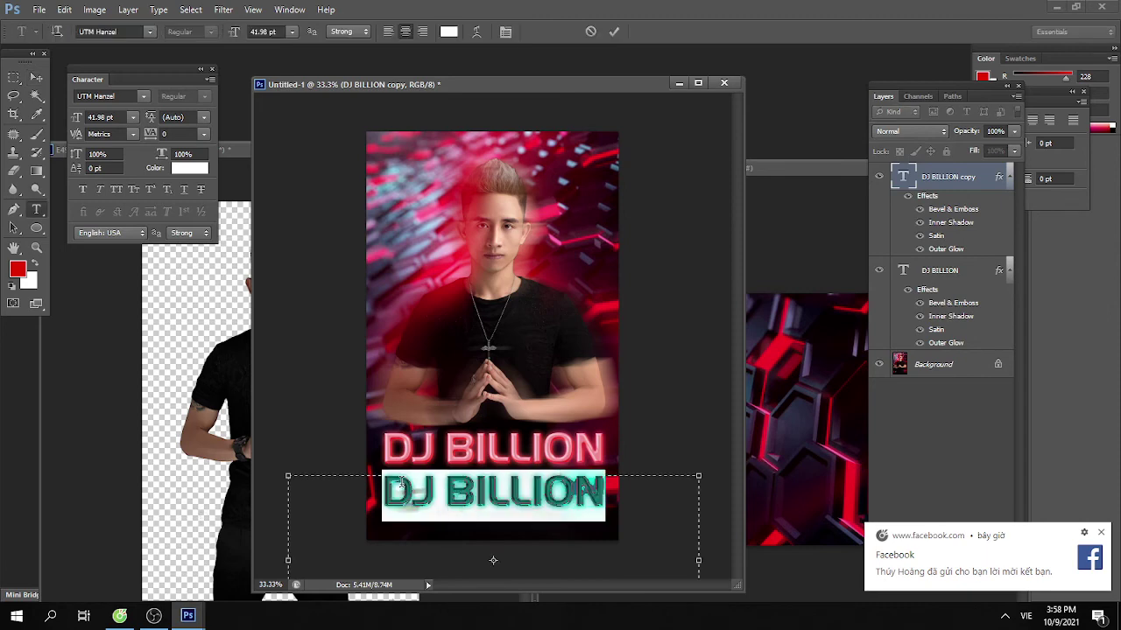
{"action": "left_click", "coordinate": [291, 32]}
{"action": "left_click", "coordinate": [298, 207]}
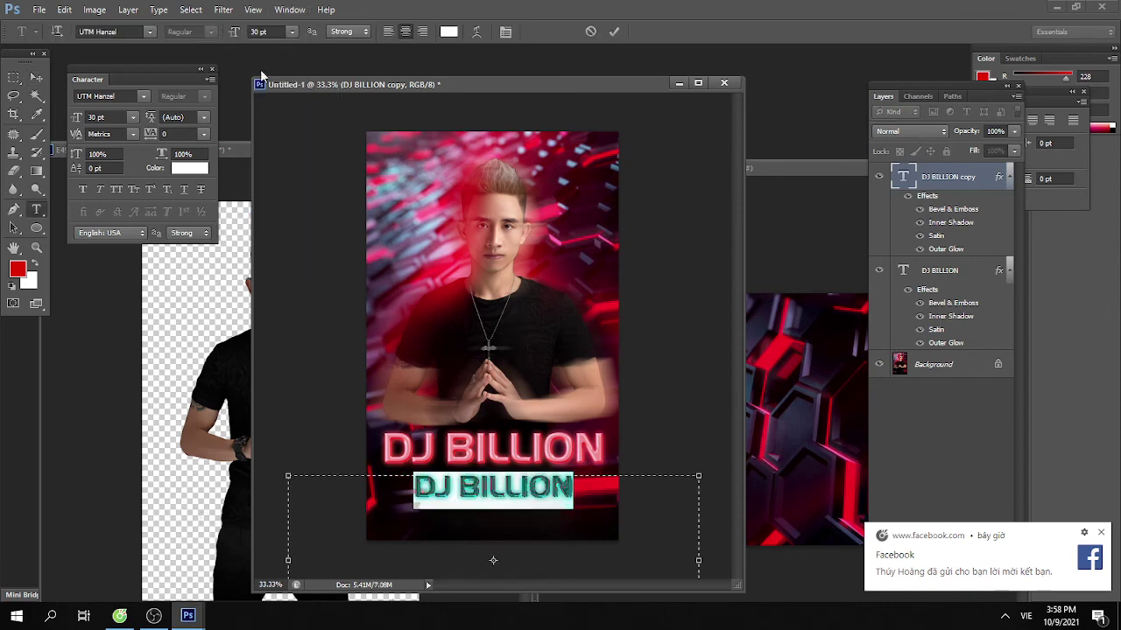
{"action": "left_click", "coordinate": [292, 32]}
{"action": "left_click", "coordinate": [305, 181]}
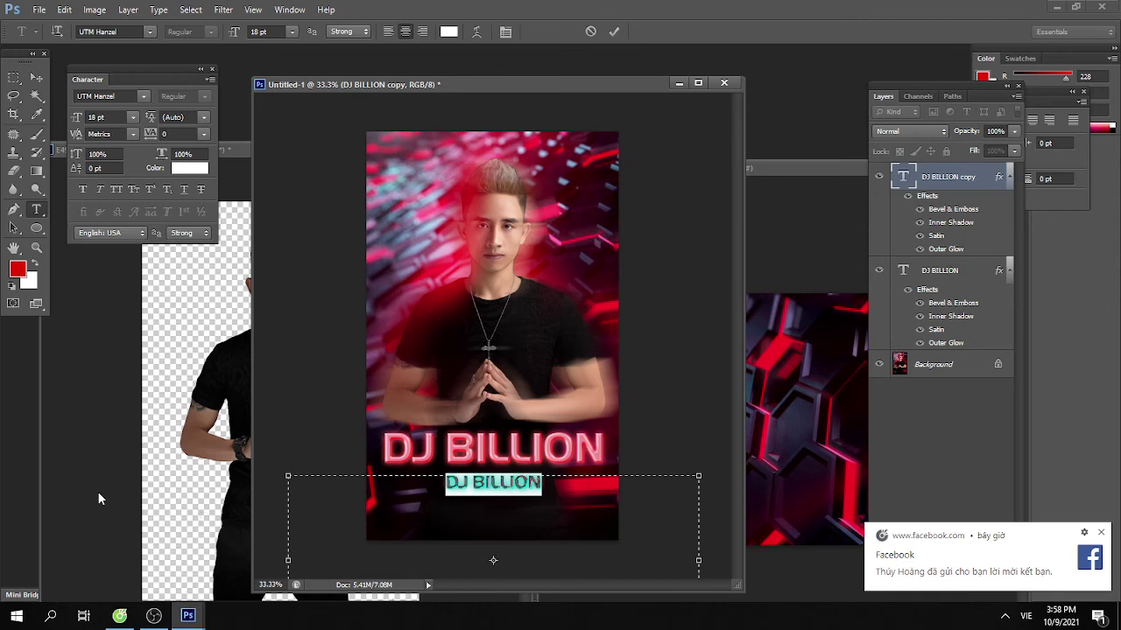
{"action": "type", "text": "22:"}
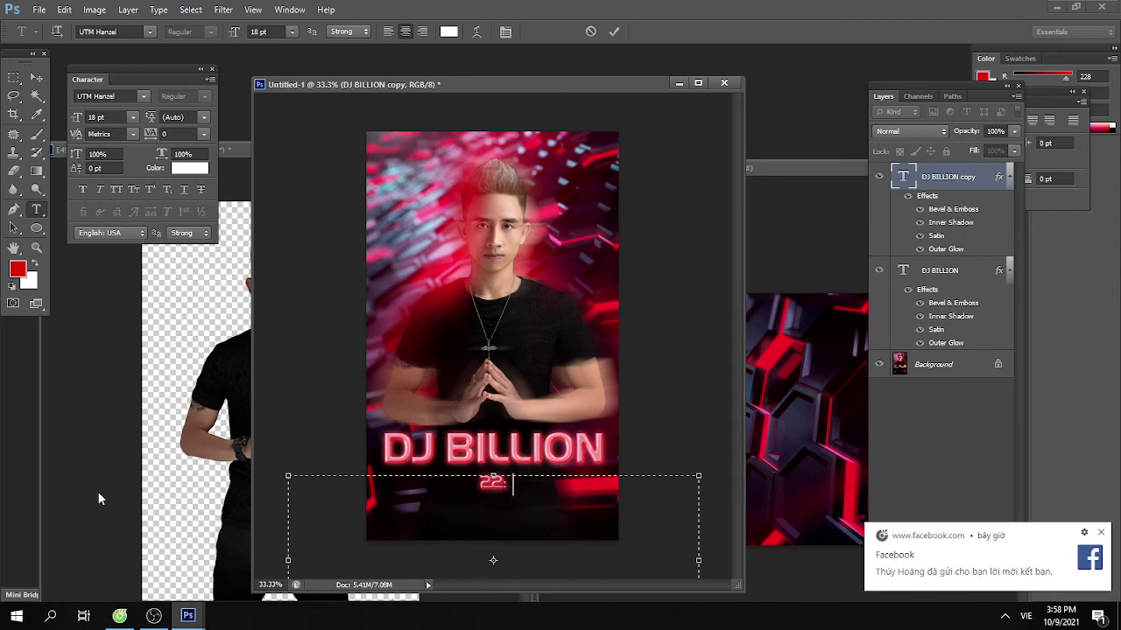
{"action": "type", "text": "00 - "}
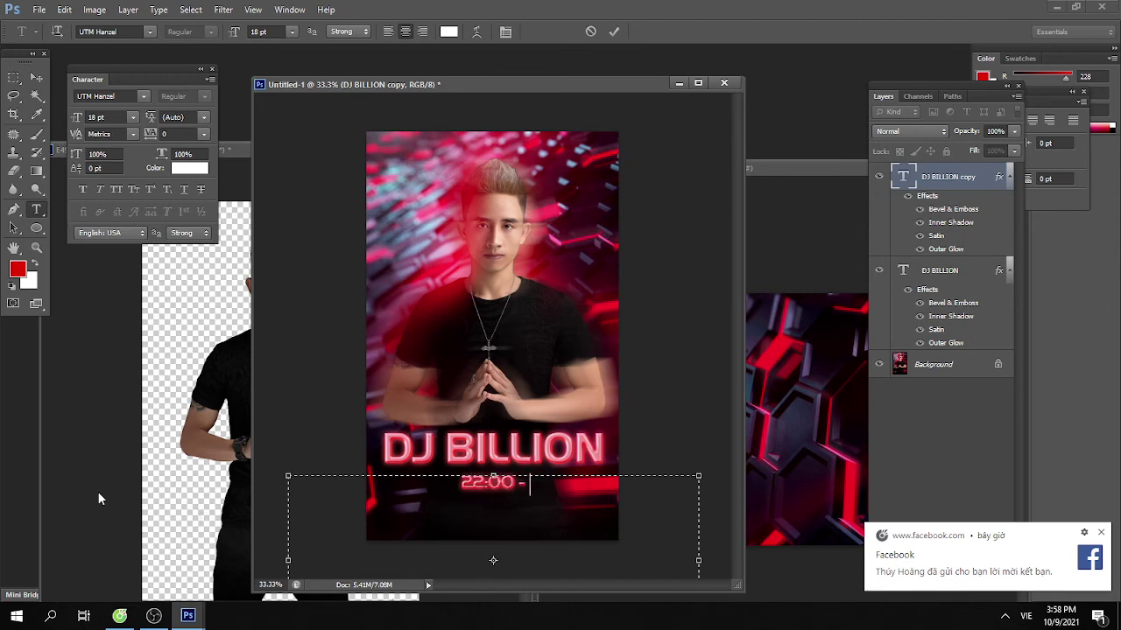
{"action": "type", "text": "10."}
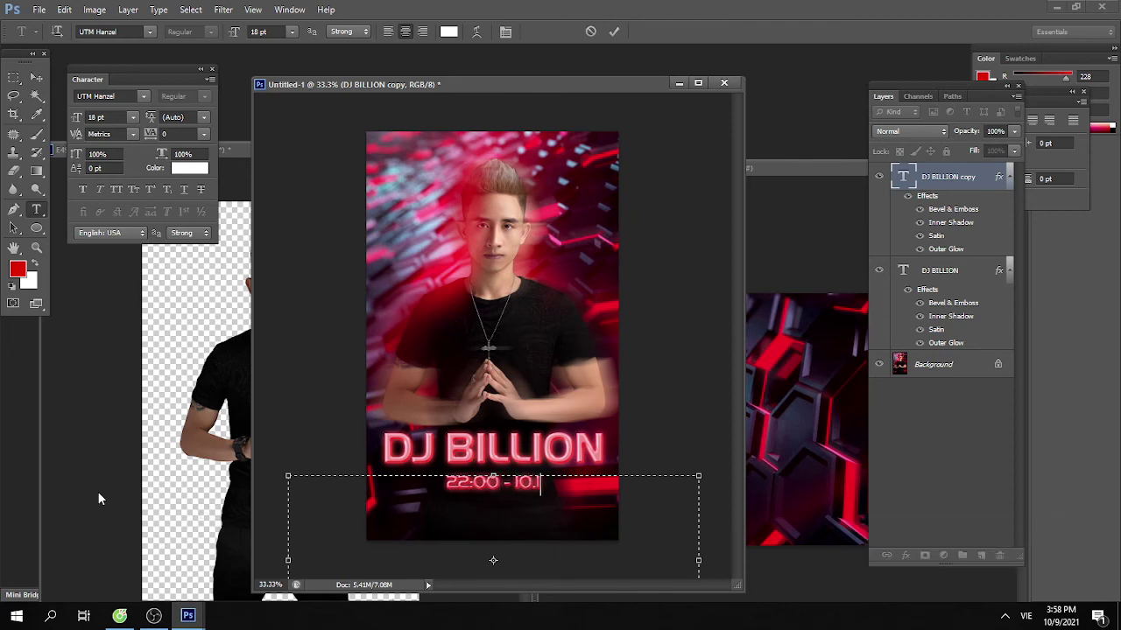
{"action": "type", "text": "10.2021"}
{"action": "key", "text": "ctrl+Return"}
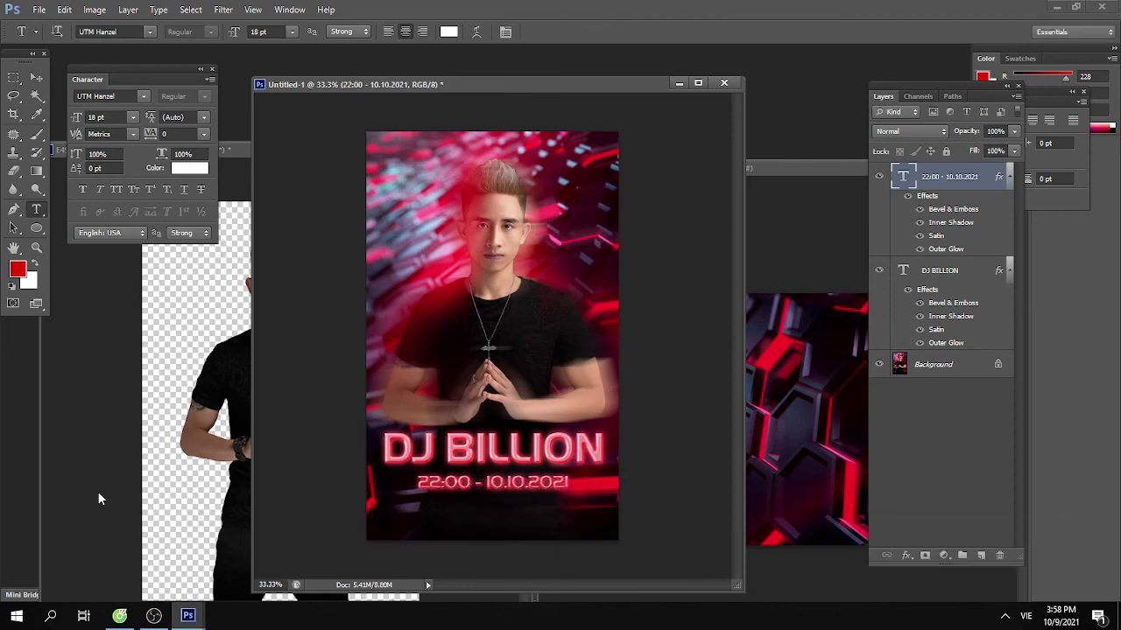
Duplicate the date line, move it above the title, and retype it as 'LIVE SHOW'
{"action": "key", "text": "ctrl+j"}
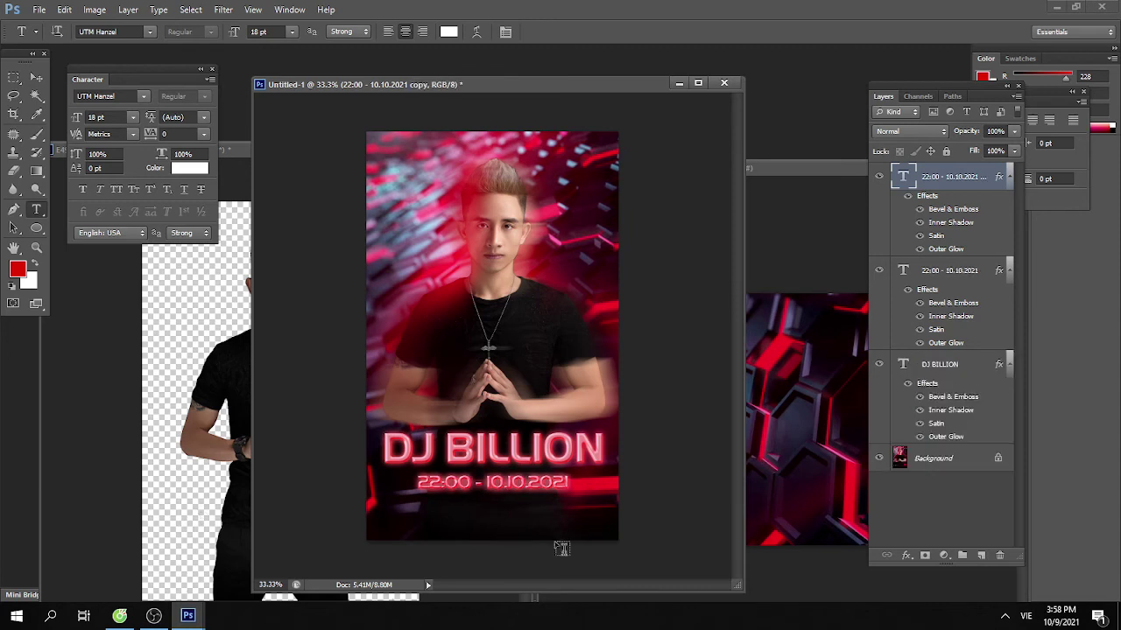
{"action": "key", "text": "v"}
{"action": "left_click_drag", "start_coordinate": [494, 485], "coordinate": [460, 413]}
{"action": "key", "text": "t"}
{"action": "left_click", "coordinate": [436, 409]}
{"action": "key", "text": "ctrl+a"}
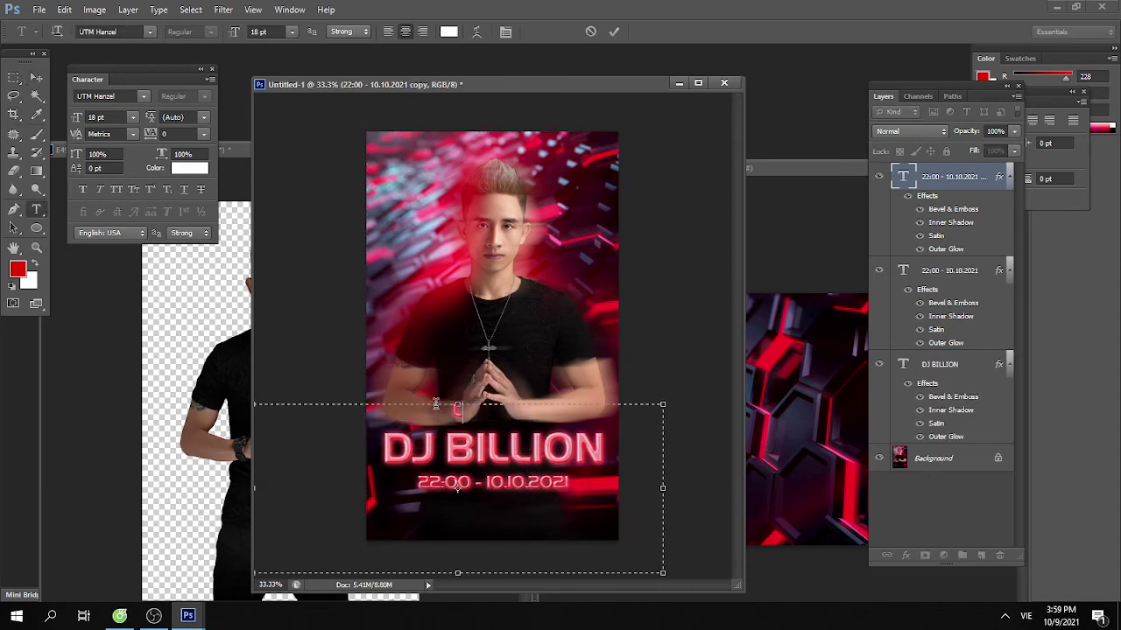
{"action": "type", "text": "LIVE SHOW"}
{"action": "key", "text": "ctrl+Return"}
Align LIVE SHOW with the title's left edge and select the Background layer
{"action": "key", "text": "v"}
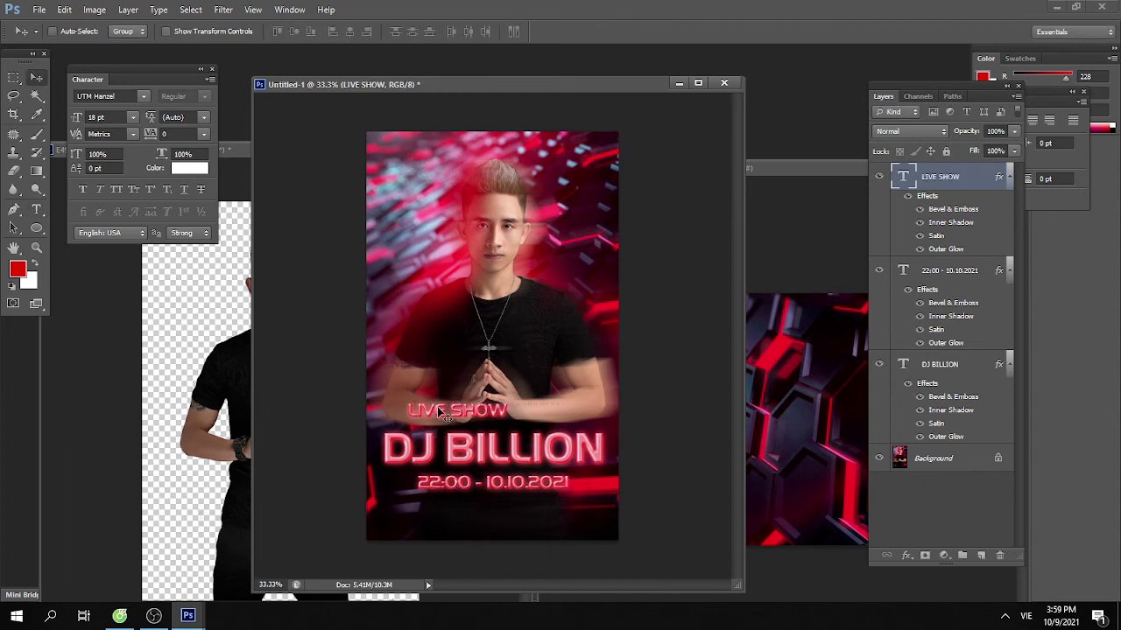
{"action": "left_click_drag", "start_coordinate": [443, 415], "coordinate": [418, 422]}
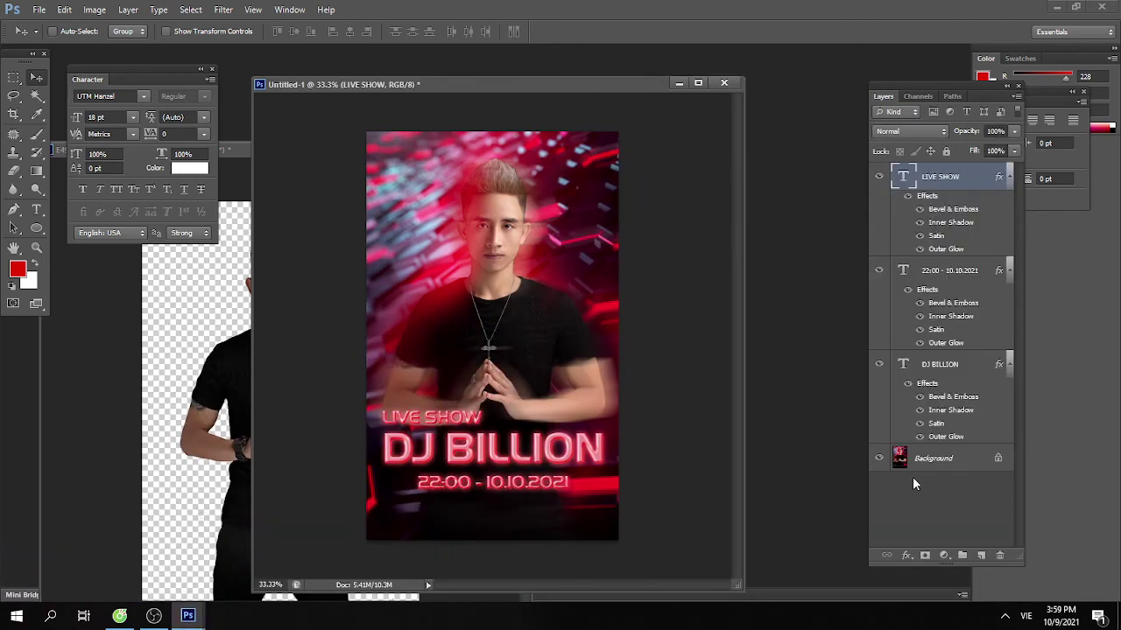
{"action": "left_click", "coordinate": [916, 461]}
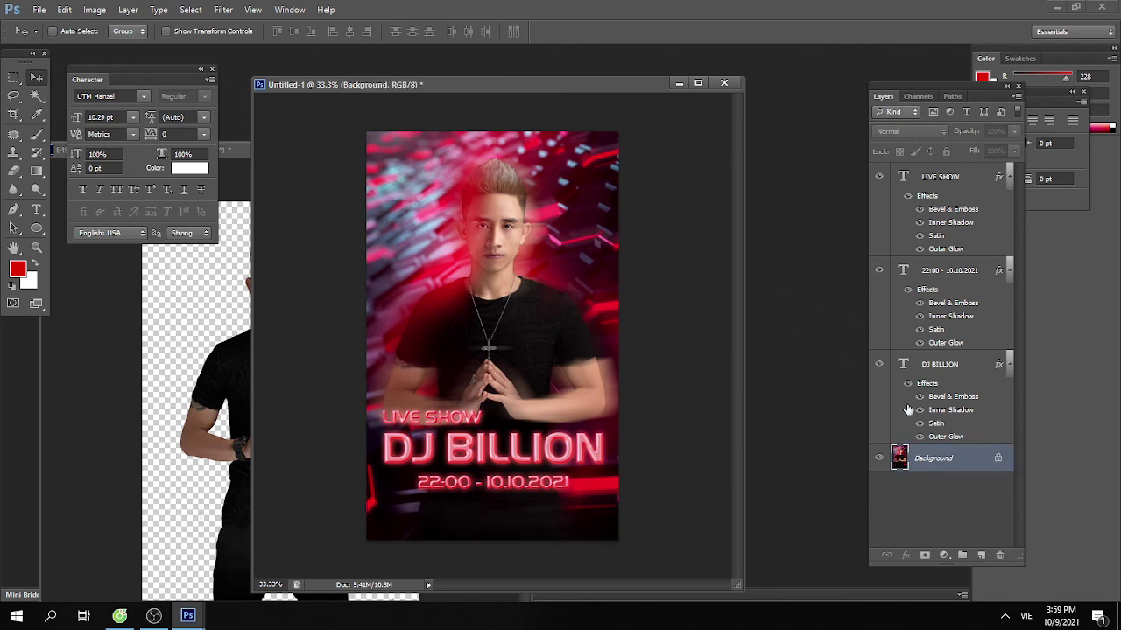
Preview a Hue/Saturation shift on the background, then cancel to keep the red colours
{"action": "key", "text": "ctrl+u"}
{"action": "mouse_move", "coordinate": [934, 212]}
{"action": "left_mouse_down"}
{"action": "mouse_move", "coordinate": [860, 216]}
{"action": "mouse_move", "coordinate": [976, 229]}
{"action": "mouse_move", "coordinate": [945, 233]}
{"action": "left_mouse_up"}
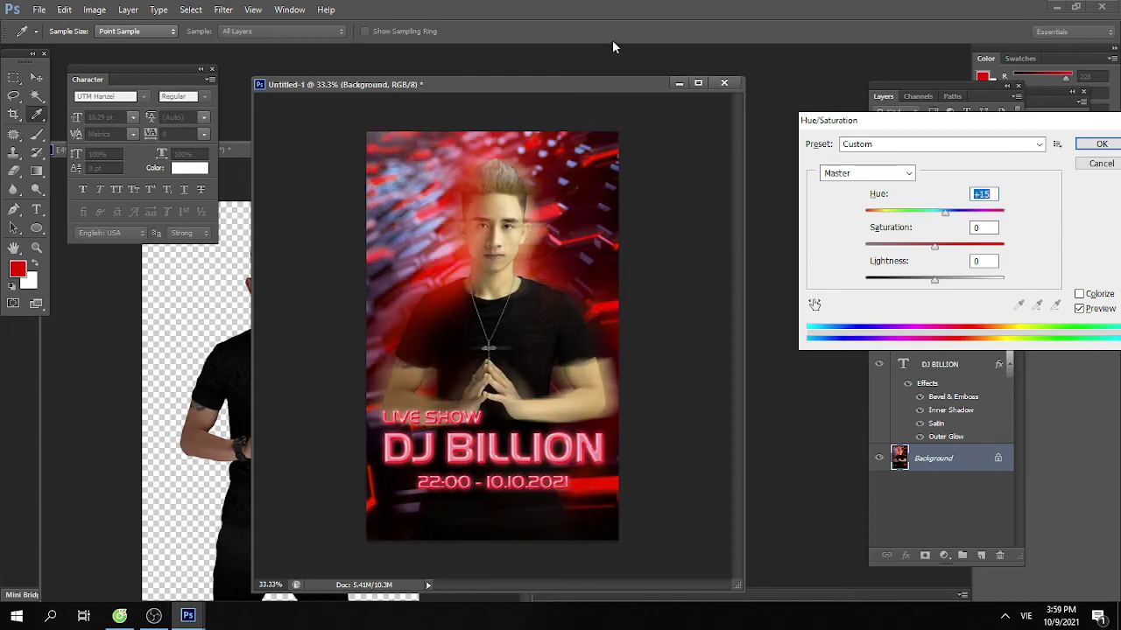
{"action": "left_click", "coordinate": [1088, 166]}
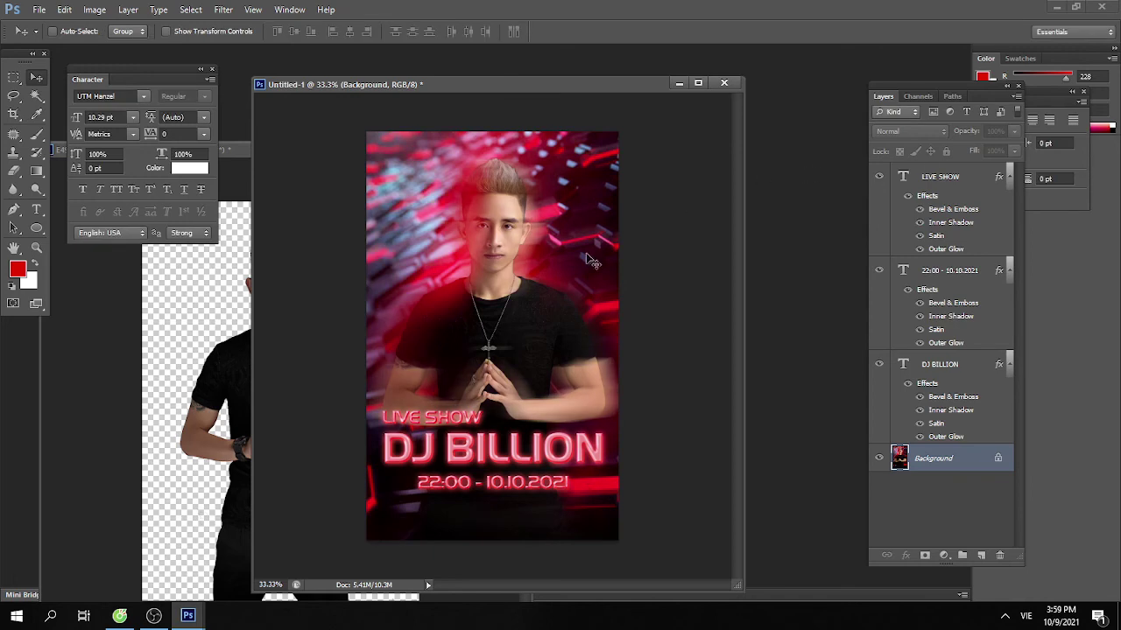
Open the VN88 logo PNG and drag it onto the poster as a new layer
{"action": "key", "text": "ctrl+o"}
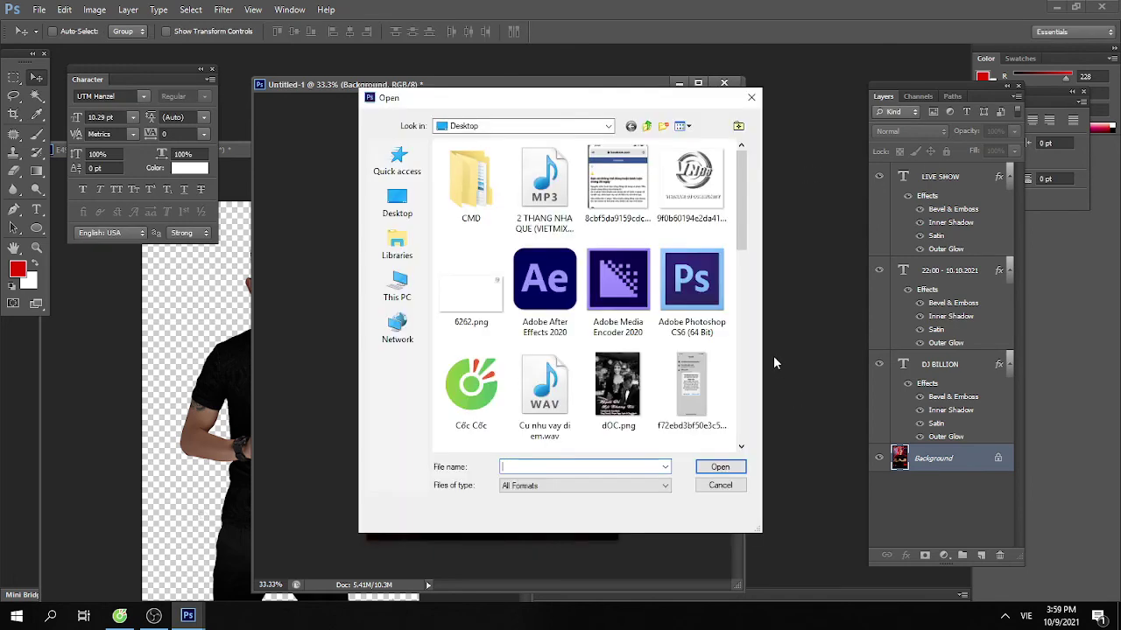
{"action": "left_click", "coordinate": [700, 196]}
{"action": "double_click", "coordinate": [700, 196]}
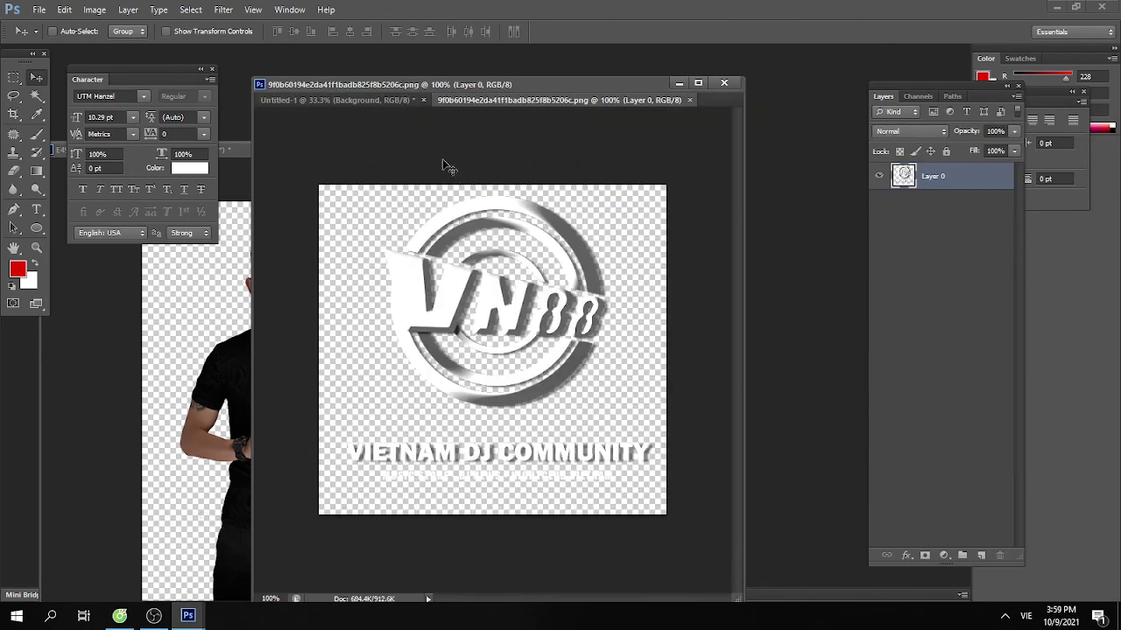
{"action": "mouse_move", "coordinate": [470, 101]}
{"action": "left_mouse_down"}
{"action": "mouse_move", "coordinate": [632, 167]}
{"action": "mouse_move", "coordinate": [632, 150]}
{"action": "left_mouse_up"}
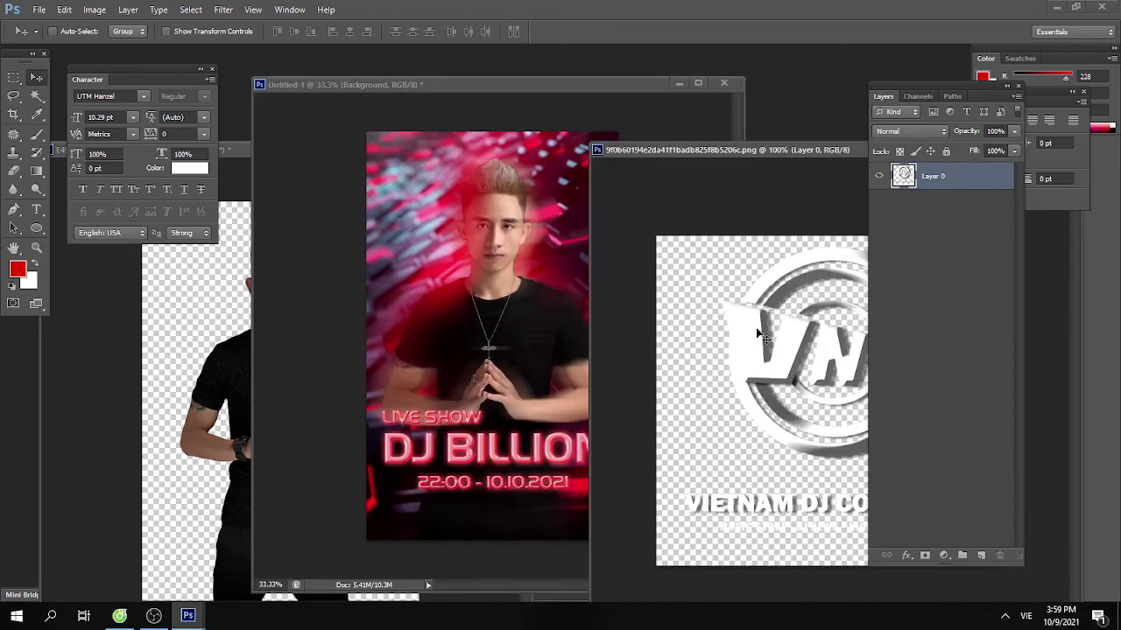
{"action": "mouse_move", "coordinate": [770, 367]}
{"action": "left_mouse_down"}
{"action": "mouse_move", "coordinate": [407, 226]}
{"action": "mouse_move", "coordinate": [418, 181]}
{"action": "left_mouse_up"}
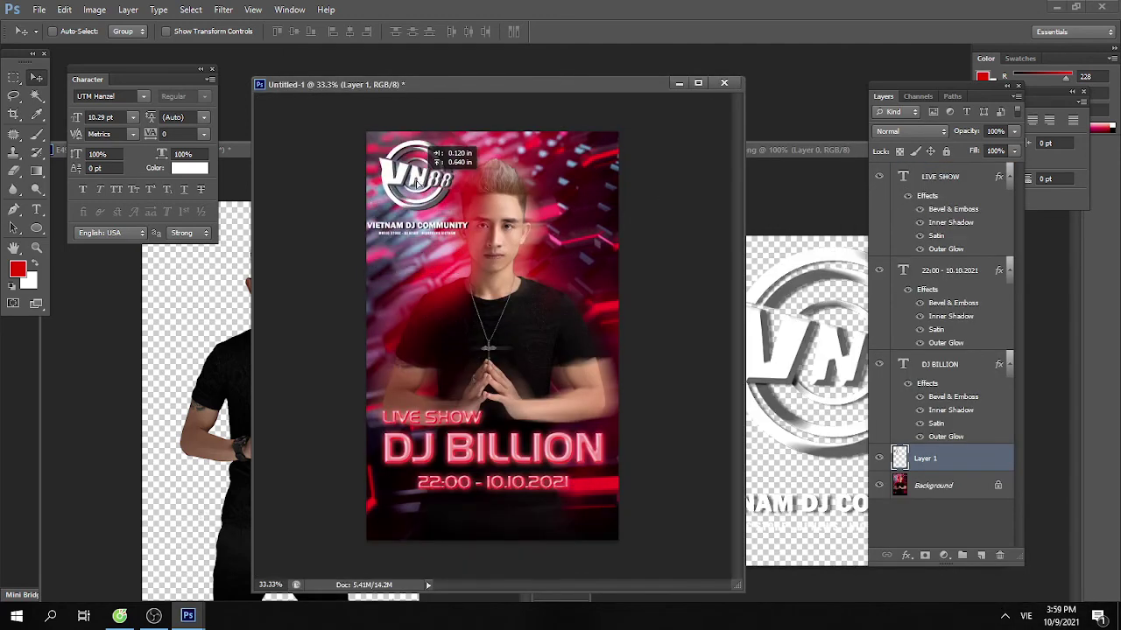
Scale the logo to about 59% in the top-left corner, then draw a text box at the poster bottom
{"action": "key", "text": "ctrl+t"}
{"action": "mouse_move", "coordinate": [470, 232]}
{"action": "left_mouse_down"}
{"action": "mouse_move", "coordinate": [432, 197]}
{"action": "mouse_move", "coordinate": [431, 181]}
{"action": "left_mouse_up"}
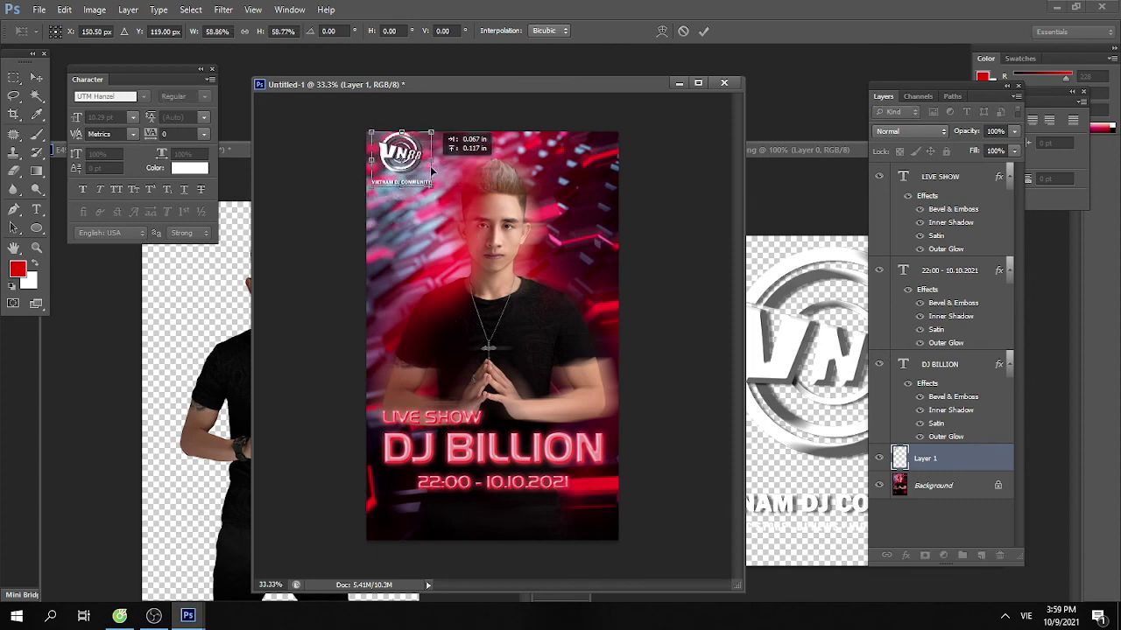
{"action": "key", "text": "Return"}
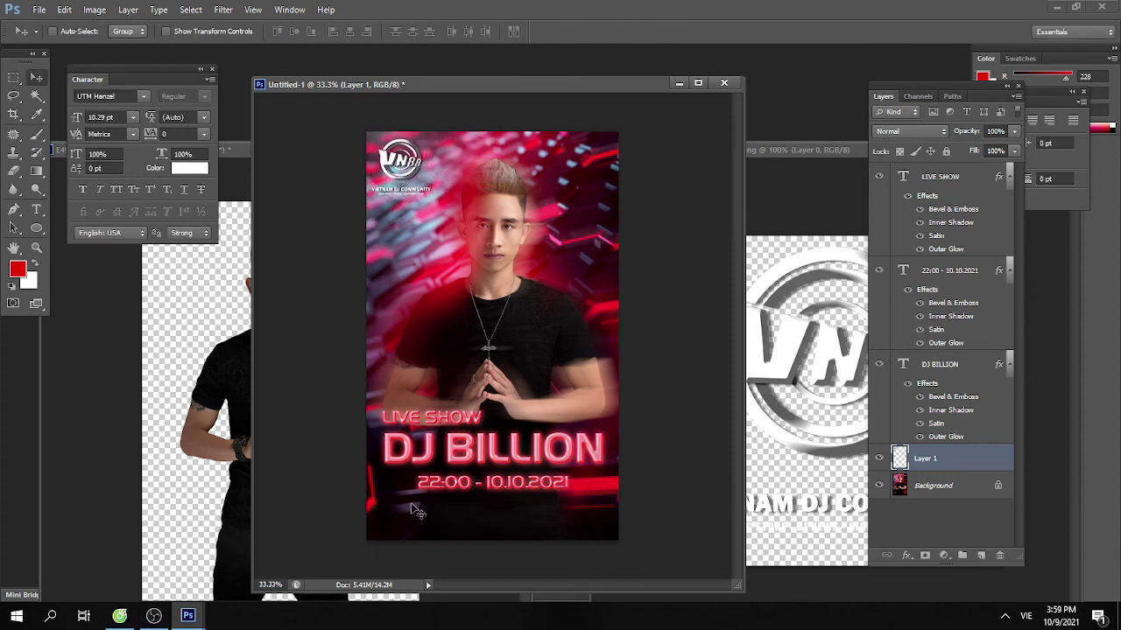
{"action": "key", "text": "t"}
{"action": "mouse_move", "coordinate": [371, 506]}
{"action": "left_mouse_down"}
{"action": "mouse_move", "coordinate": [618, 537]}
{"action": "mouse_move", "coordinate": [604, 540]}
{"action": "left_mouse_up"}
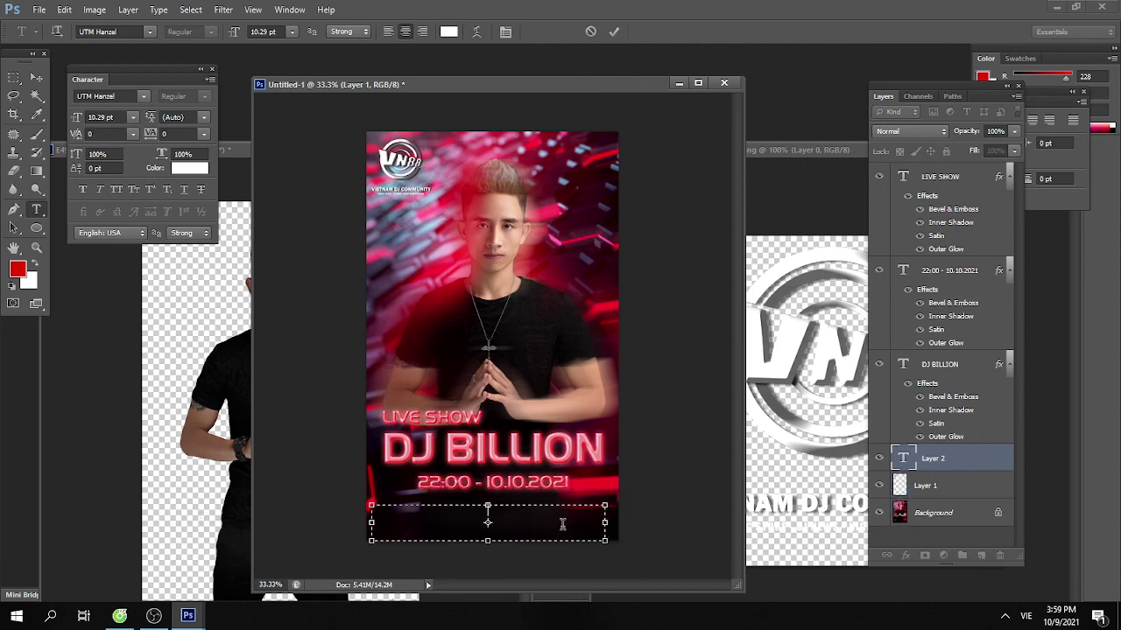
Enter the venue address and hotline number as bottom text, then zoom the poster to 50%
{"action": "type", "text": "address:"}
{"action": "type", "text": " 123"}
{"action": "type", "text": " ABS"}
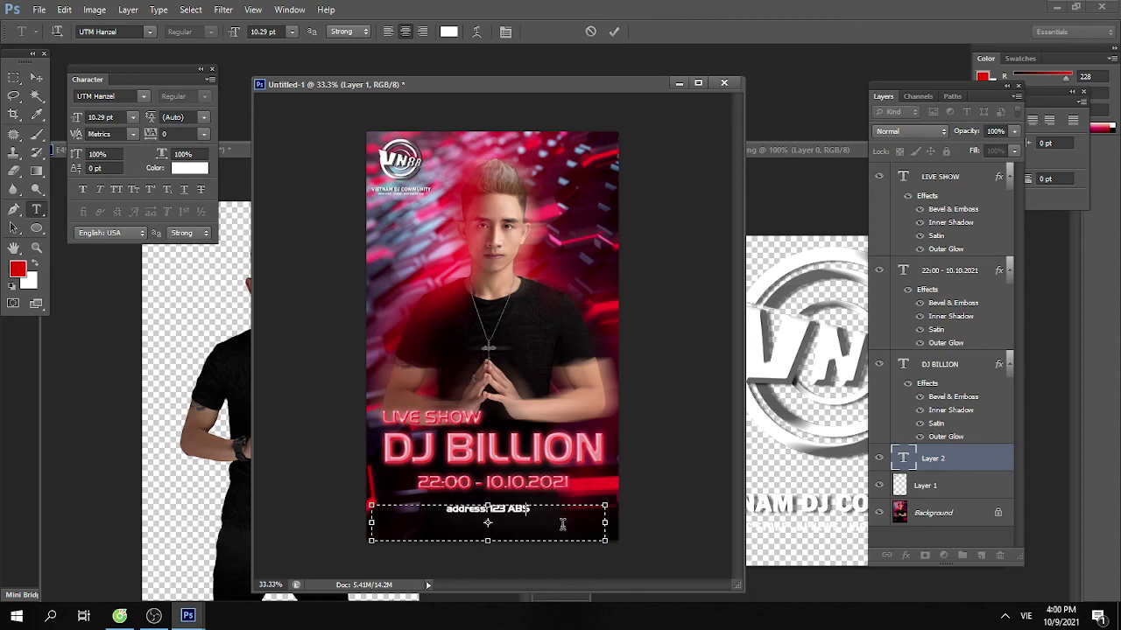
{"action": "key", "text": "BackSpace"}
{"action": "type", "text": "C Street"}
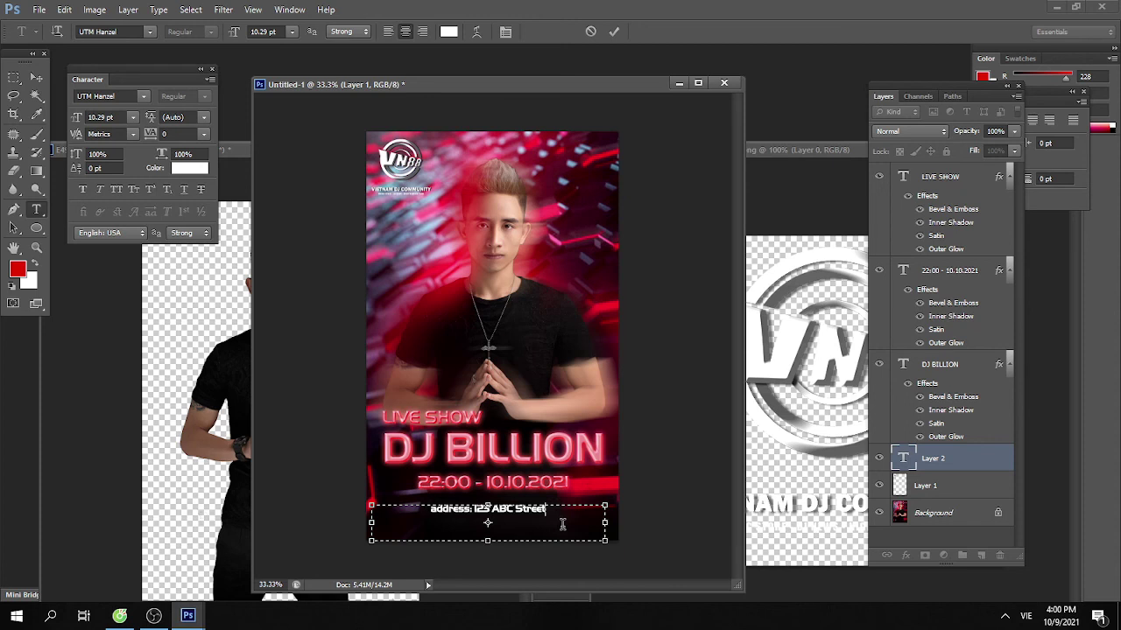
{"action": "type", "text": ", Hanoi"}
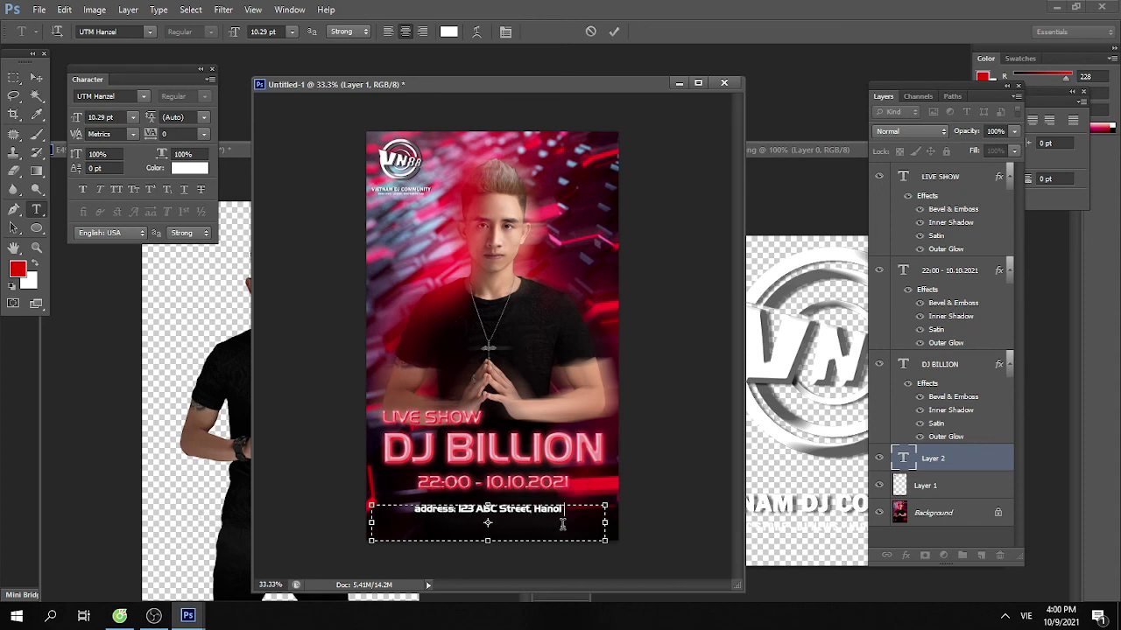
{"action": "type", "text": " City"}
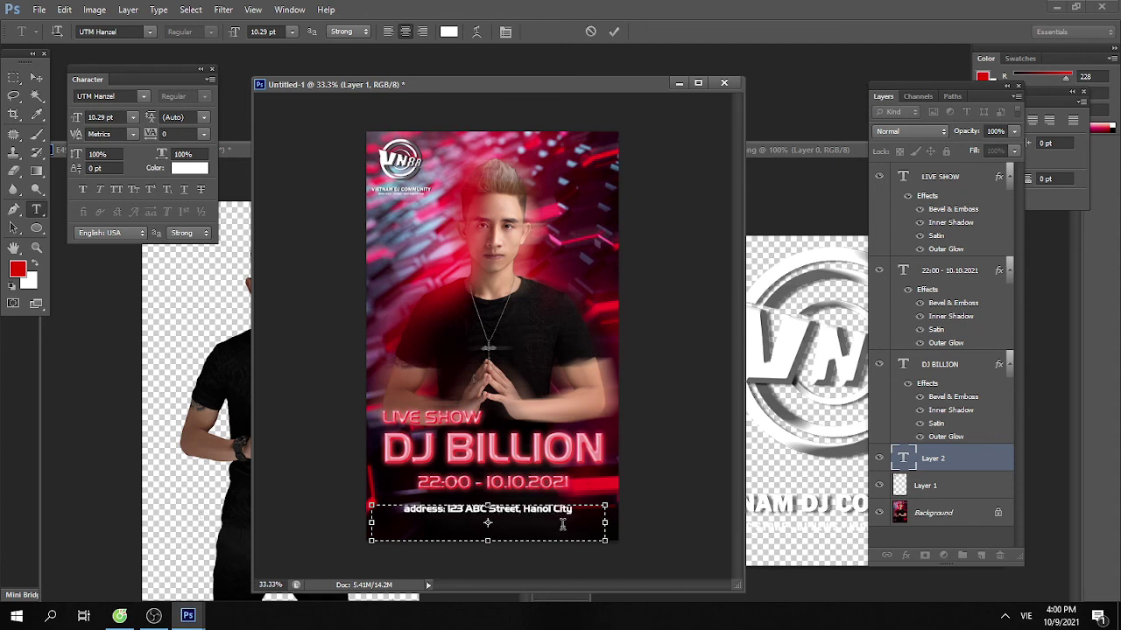
{"action": "type", "text": " hotline: 0"}
{"action": "type", "text": "912 x"}
{"action": "type", "text": "xx xxx"}
{"action": "key", "text": "ctrl+Return"}
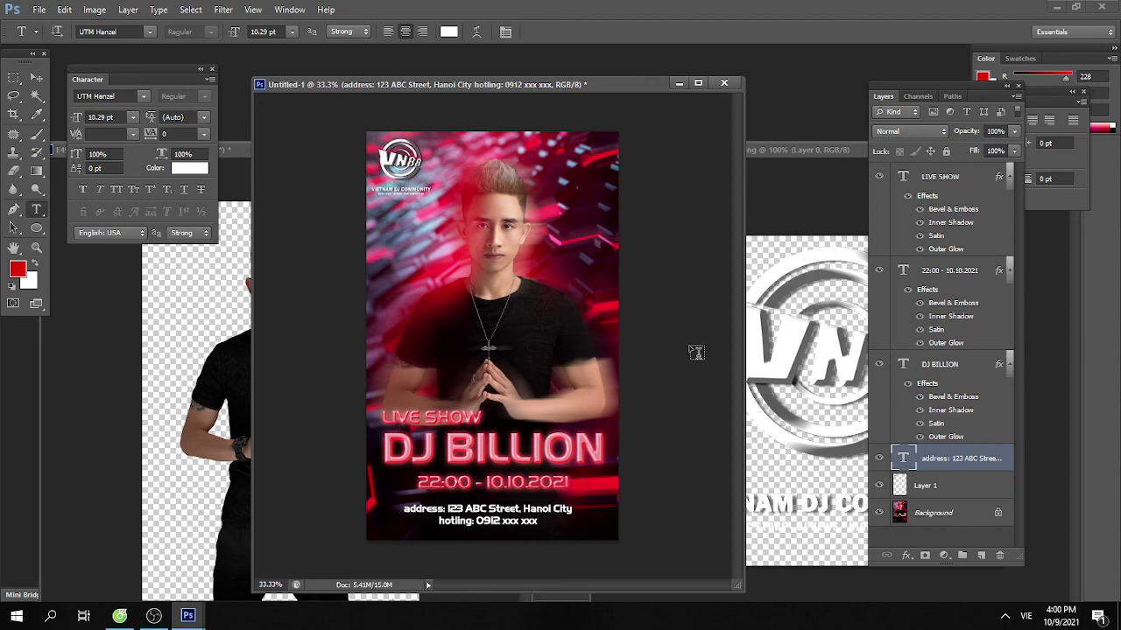
{"action": "mouse_move", "coordinate": [489, 81]}
{"action": "left_mouse_down"}
{"action": "mouse_move", "coordinate": [471, 78]}
{"action": "mouse_move", "coordinate": [490, 83]}
{"action": "left_mouse_up"}
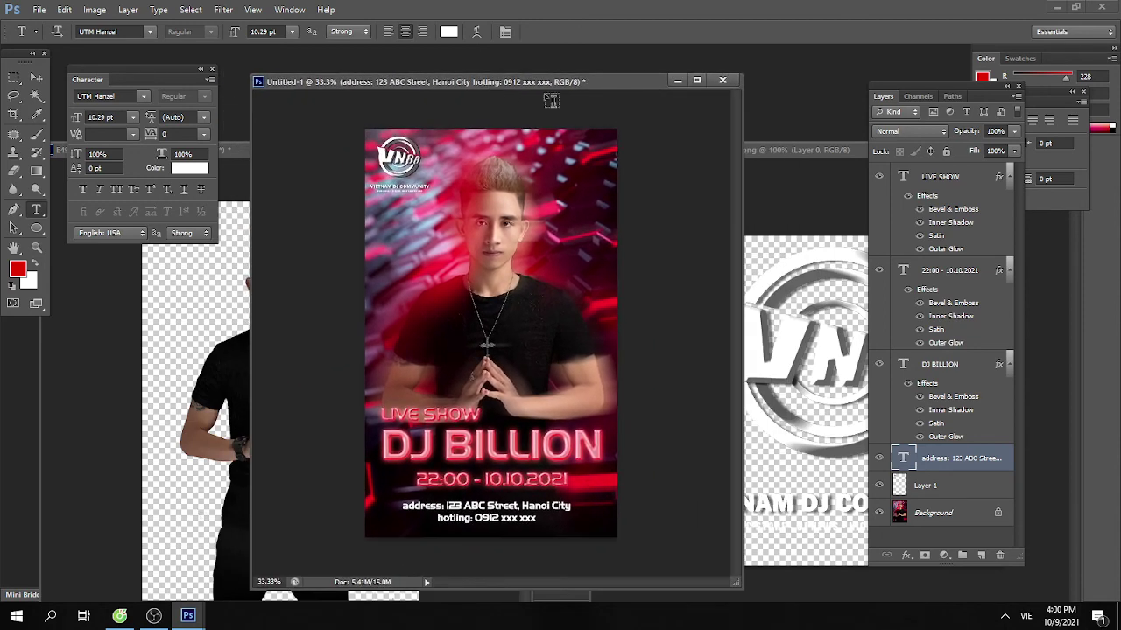
{"action": "key", "text": "ctrl+plus"}
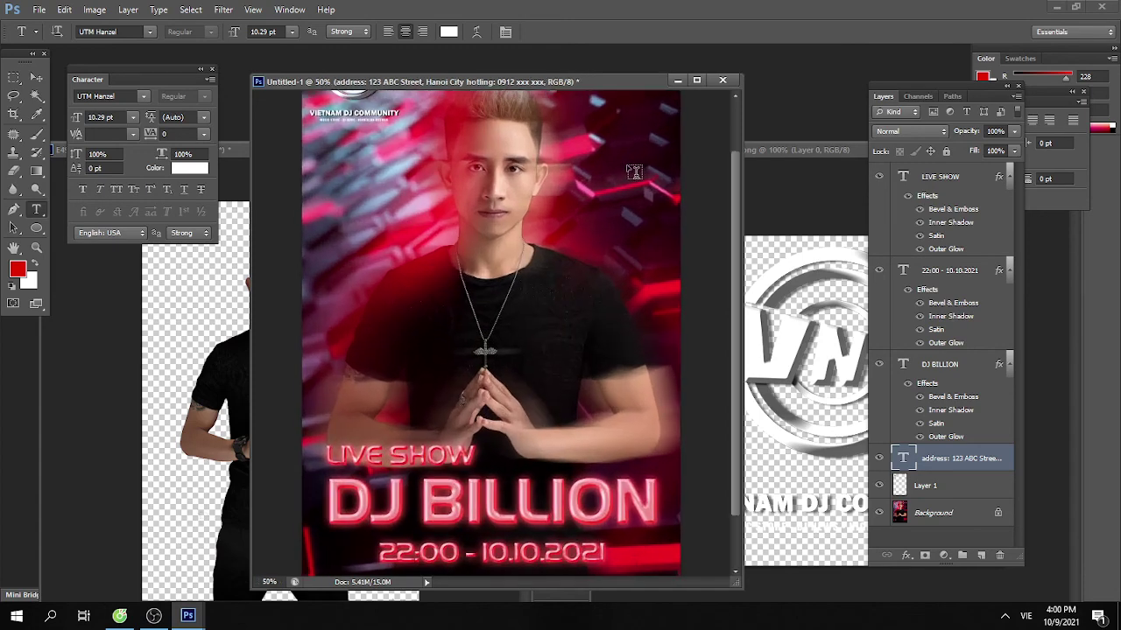